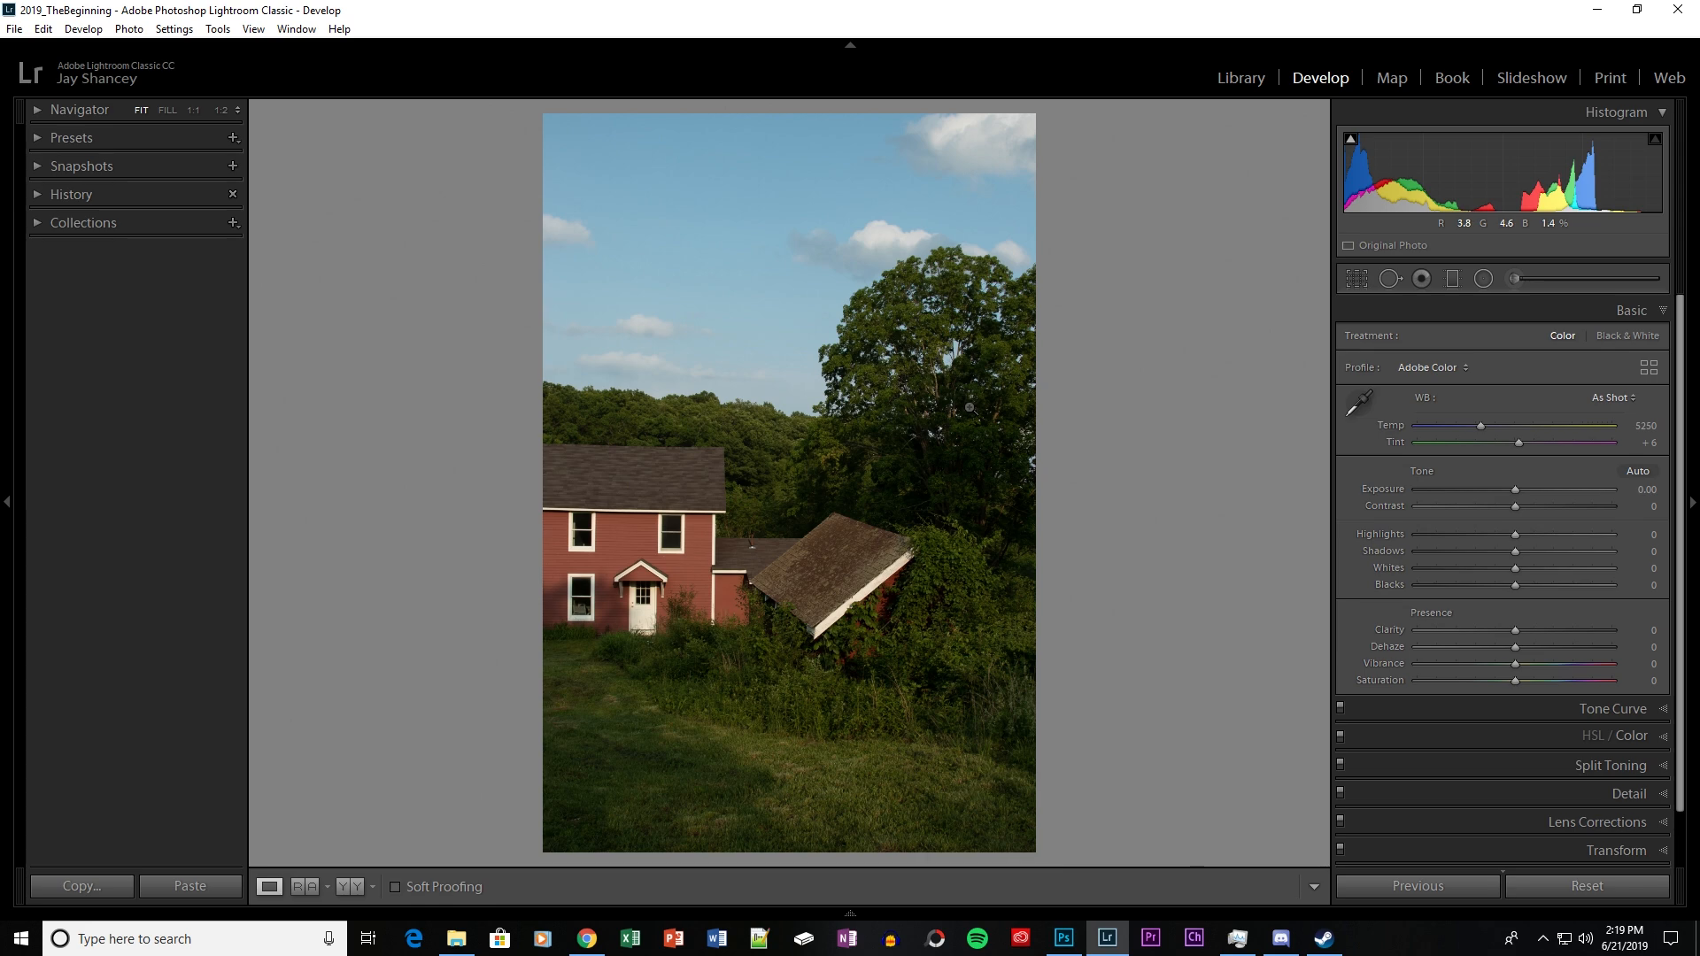
Enable lens profile corrections and chromatic aberration removal for the farmhouse photo.
click(1660, 315)
click(1663, 454)
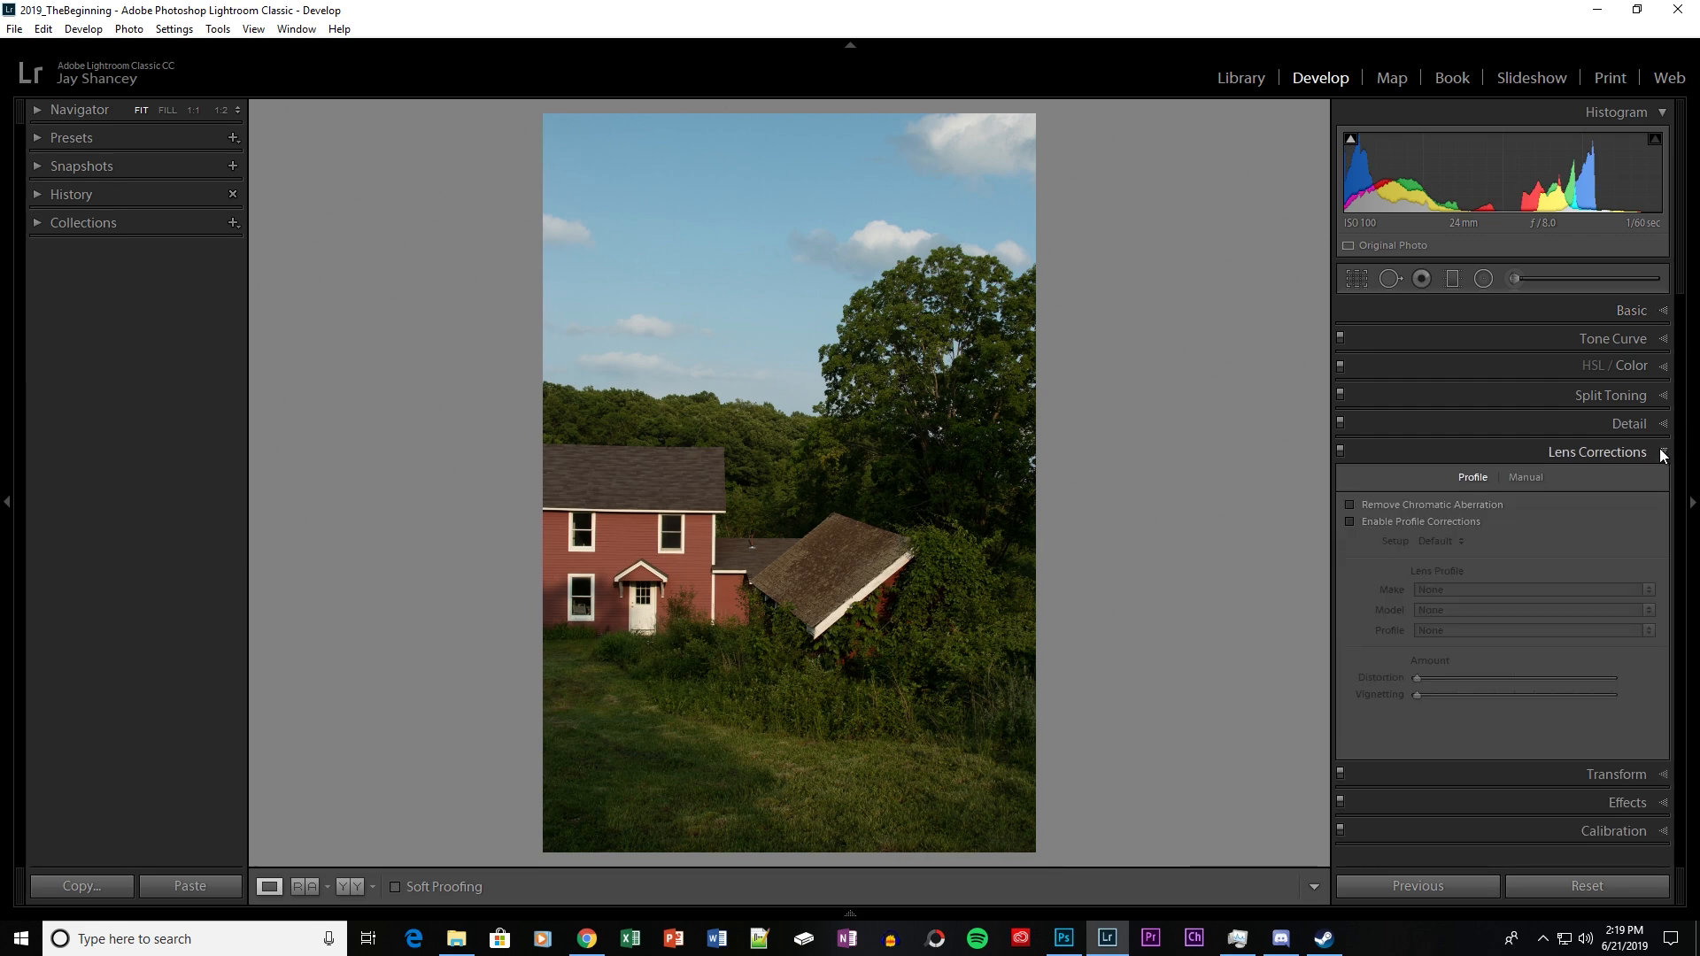
click(1350, 522)
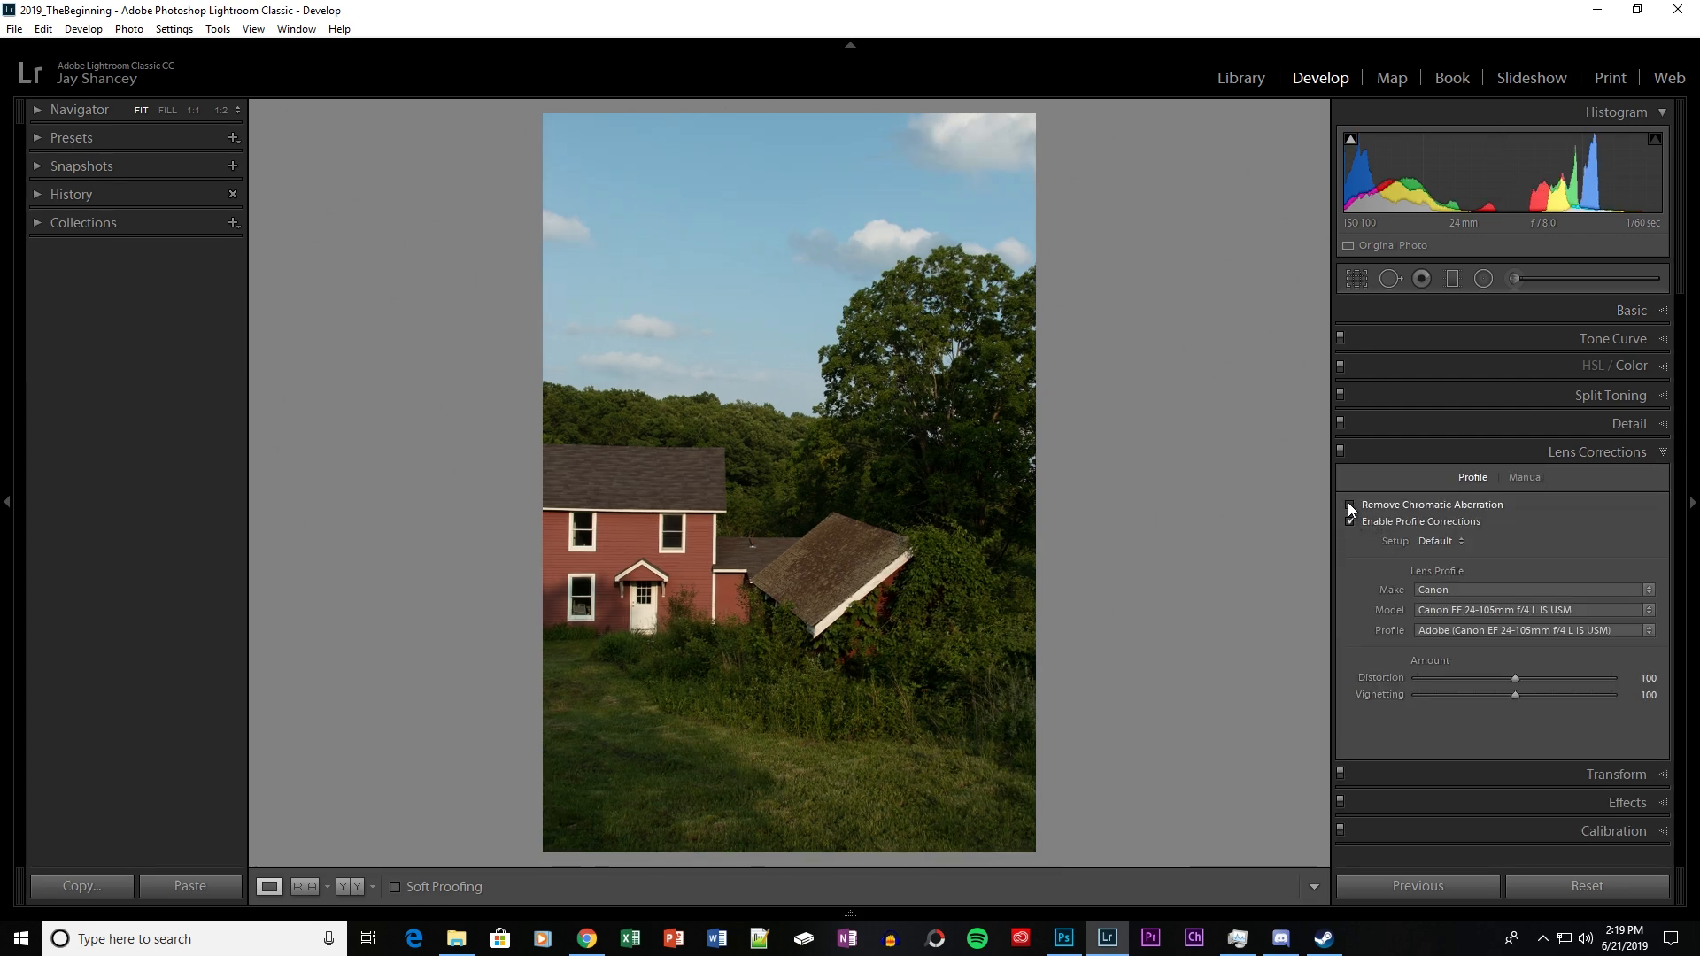
click(1351, 504)
click(1660, 452)
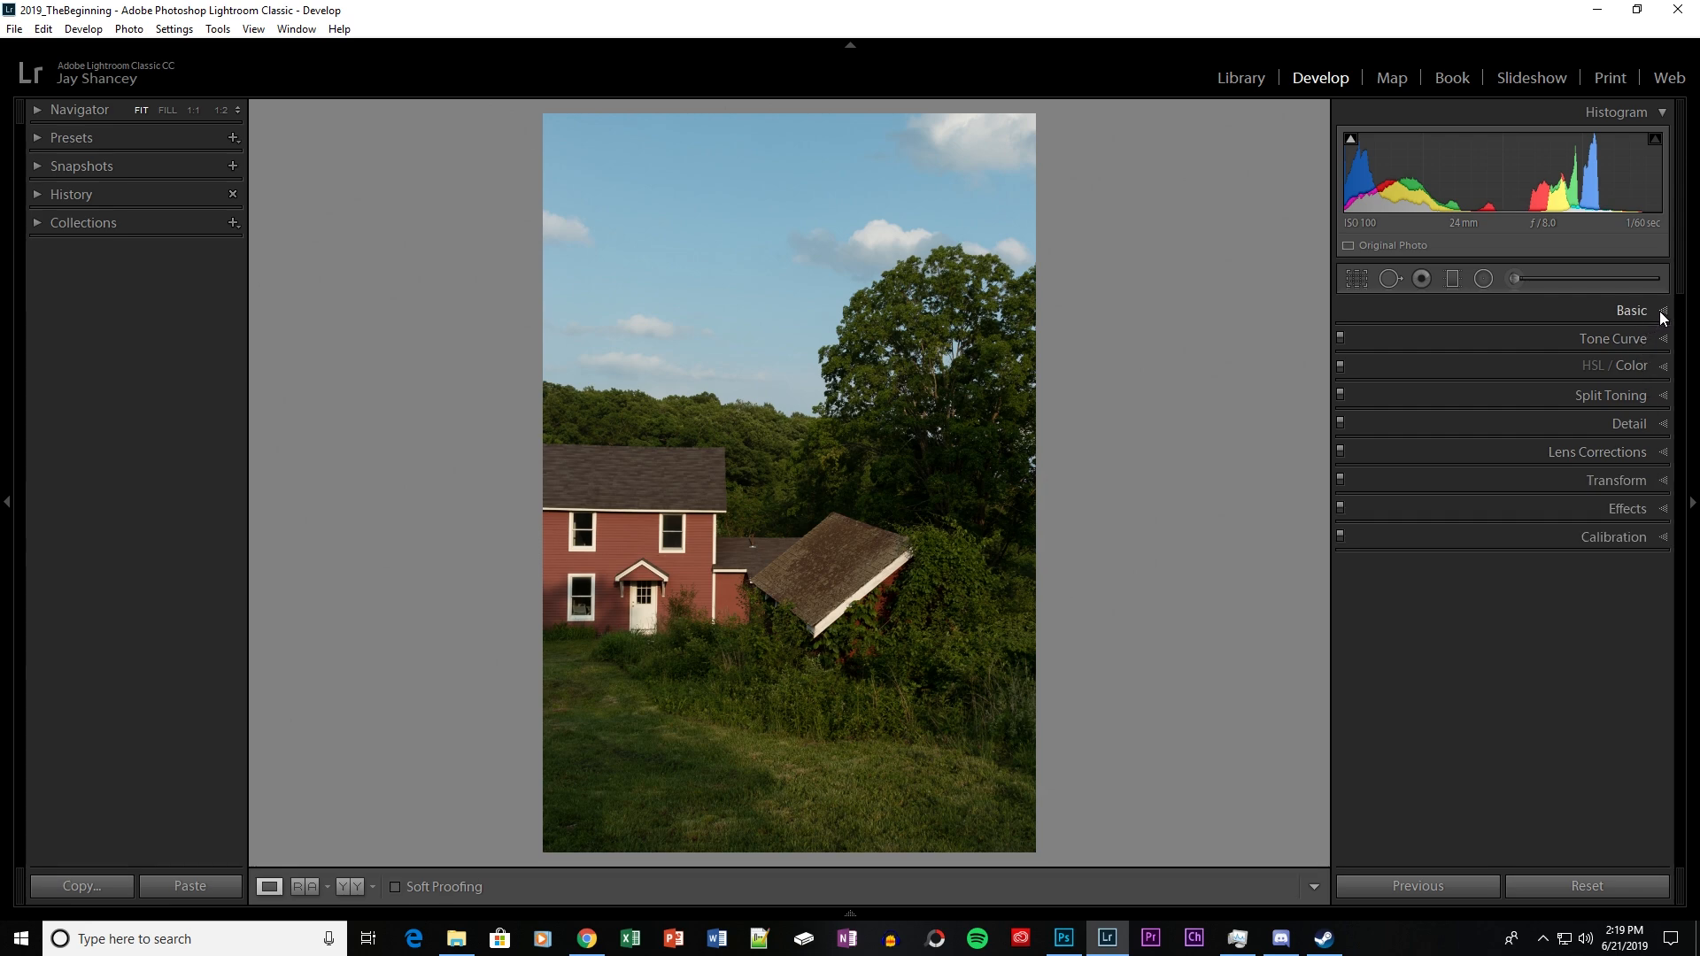
Apply automatic tone adjustments to the photo in the Basic settings.
click(1660, 311)
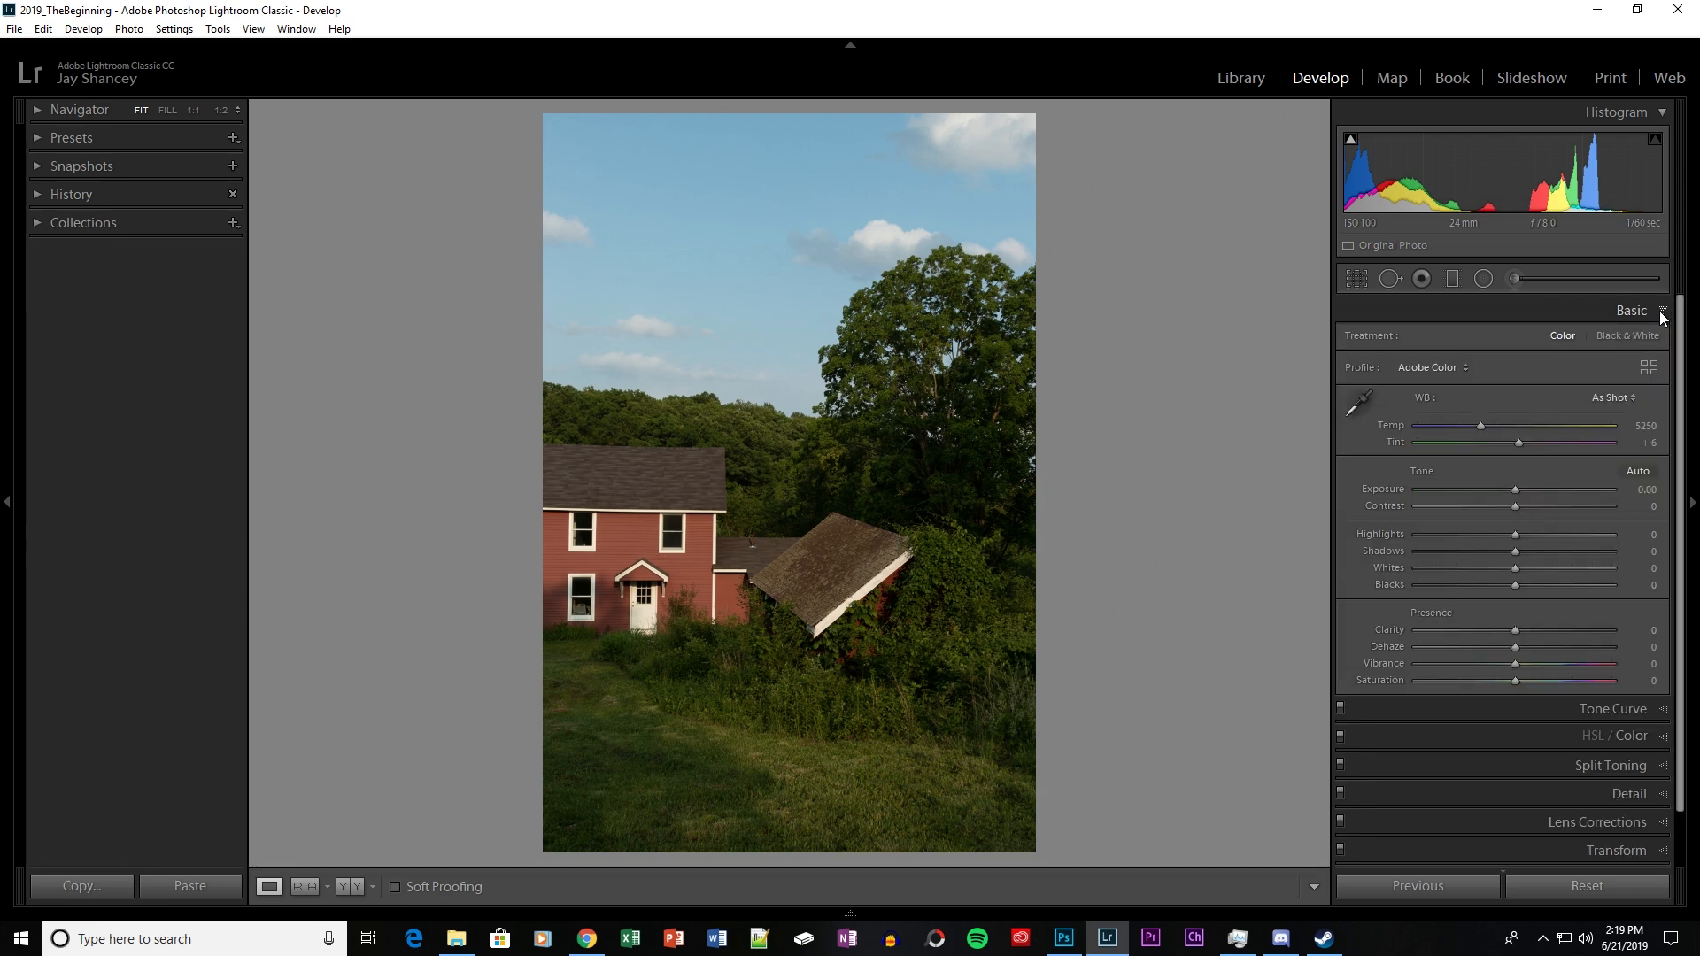
click(1639, 472)
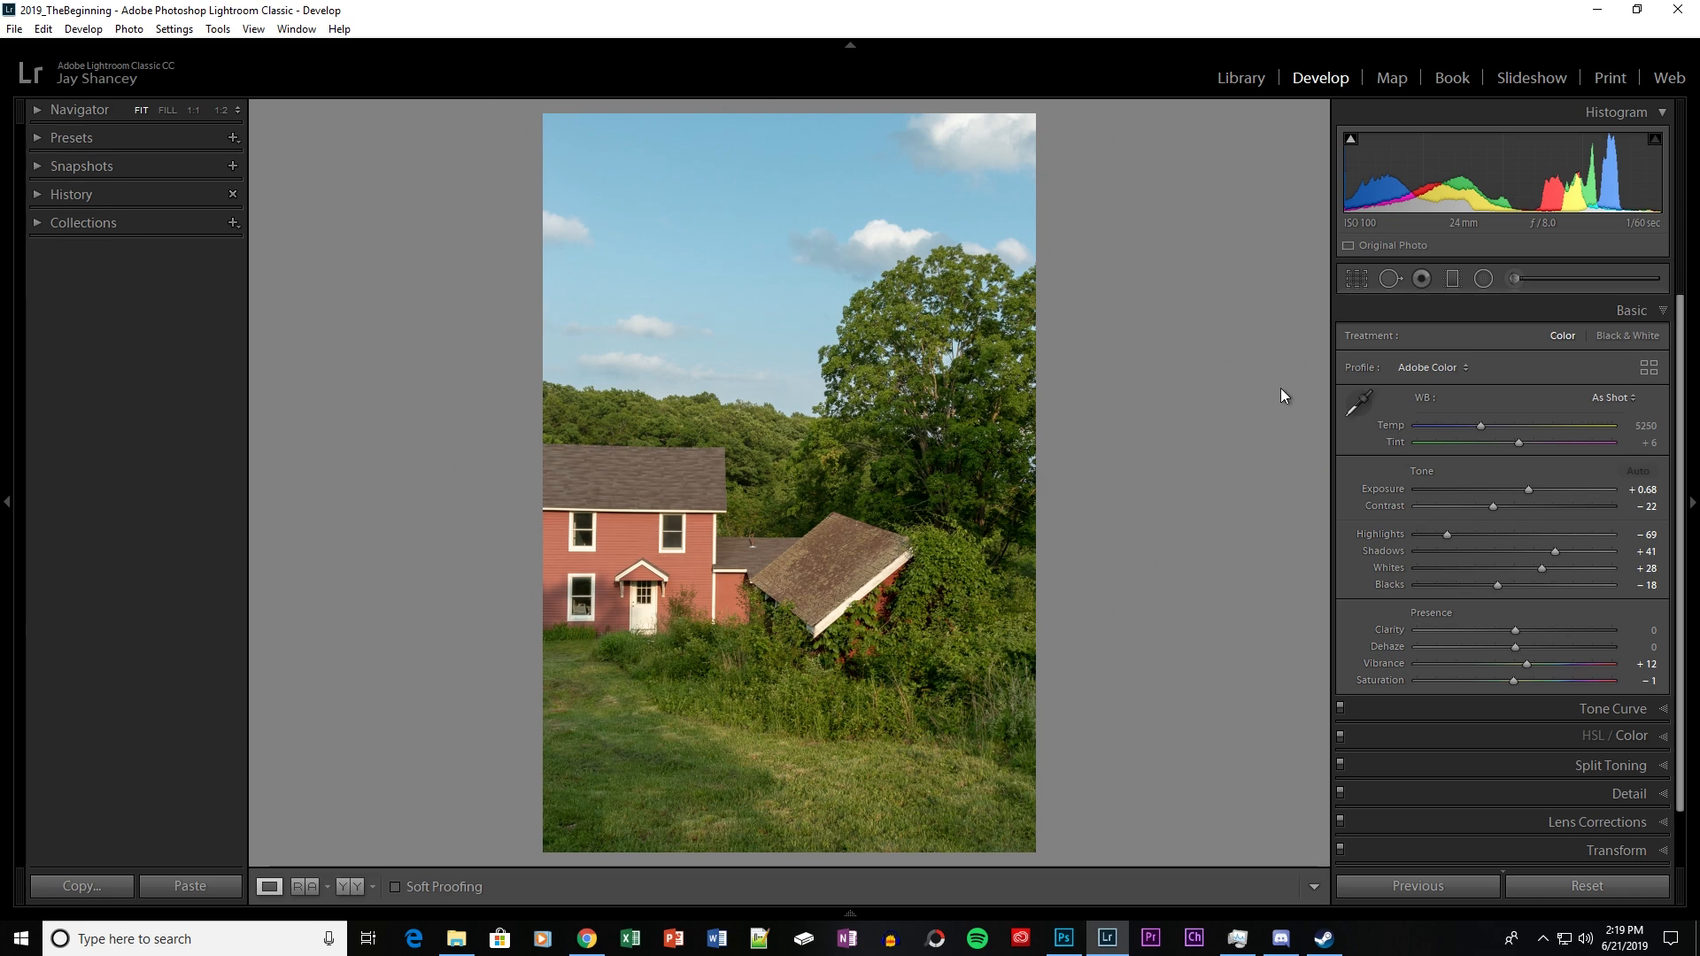
Straighten the photo with a crop angle of −0.81 and apply the crop.
click(1358, 279)
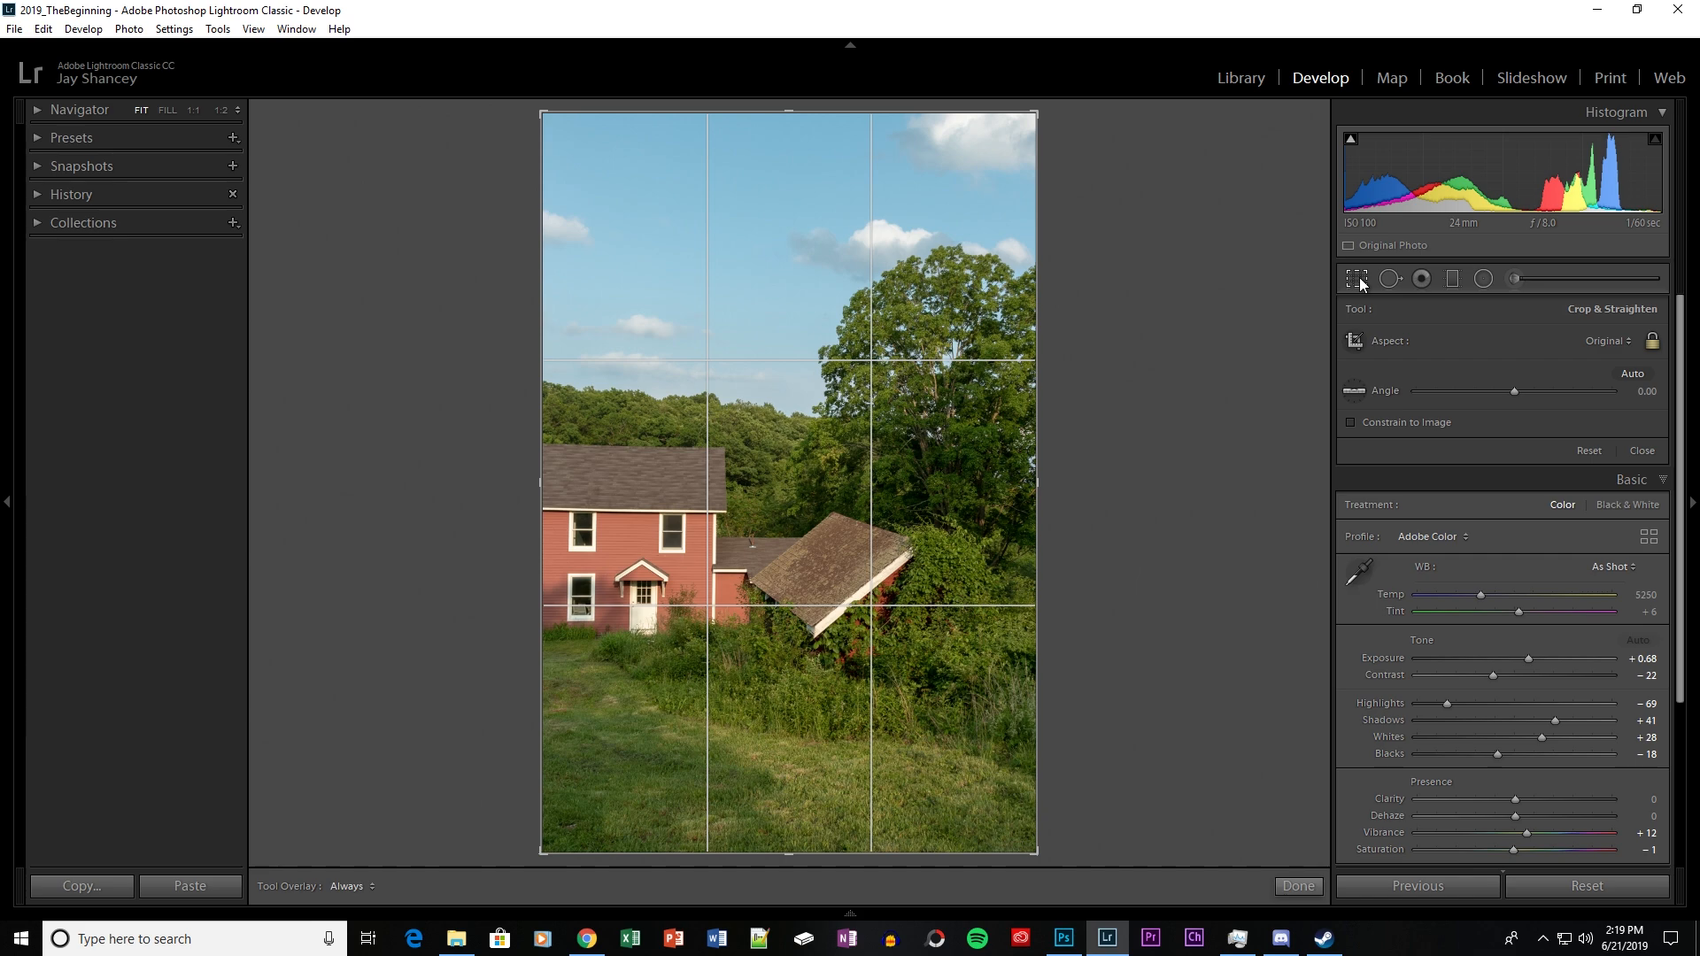
click(1514, 393)
drag(1512, 393, 1511, 391)
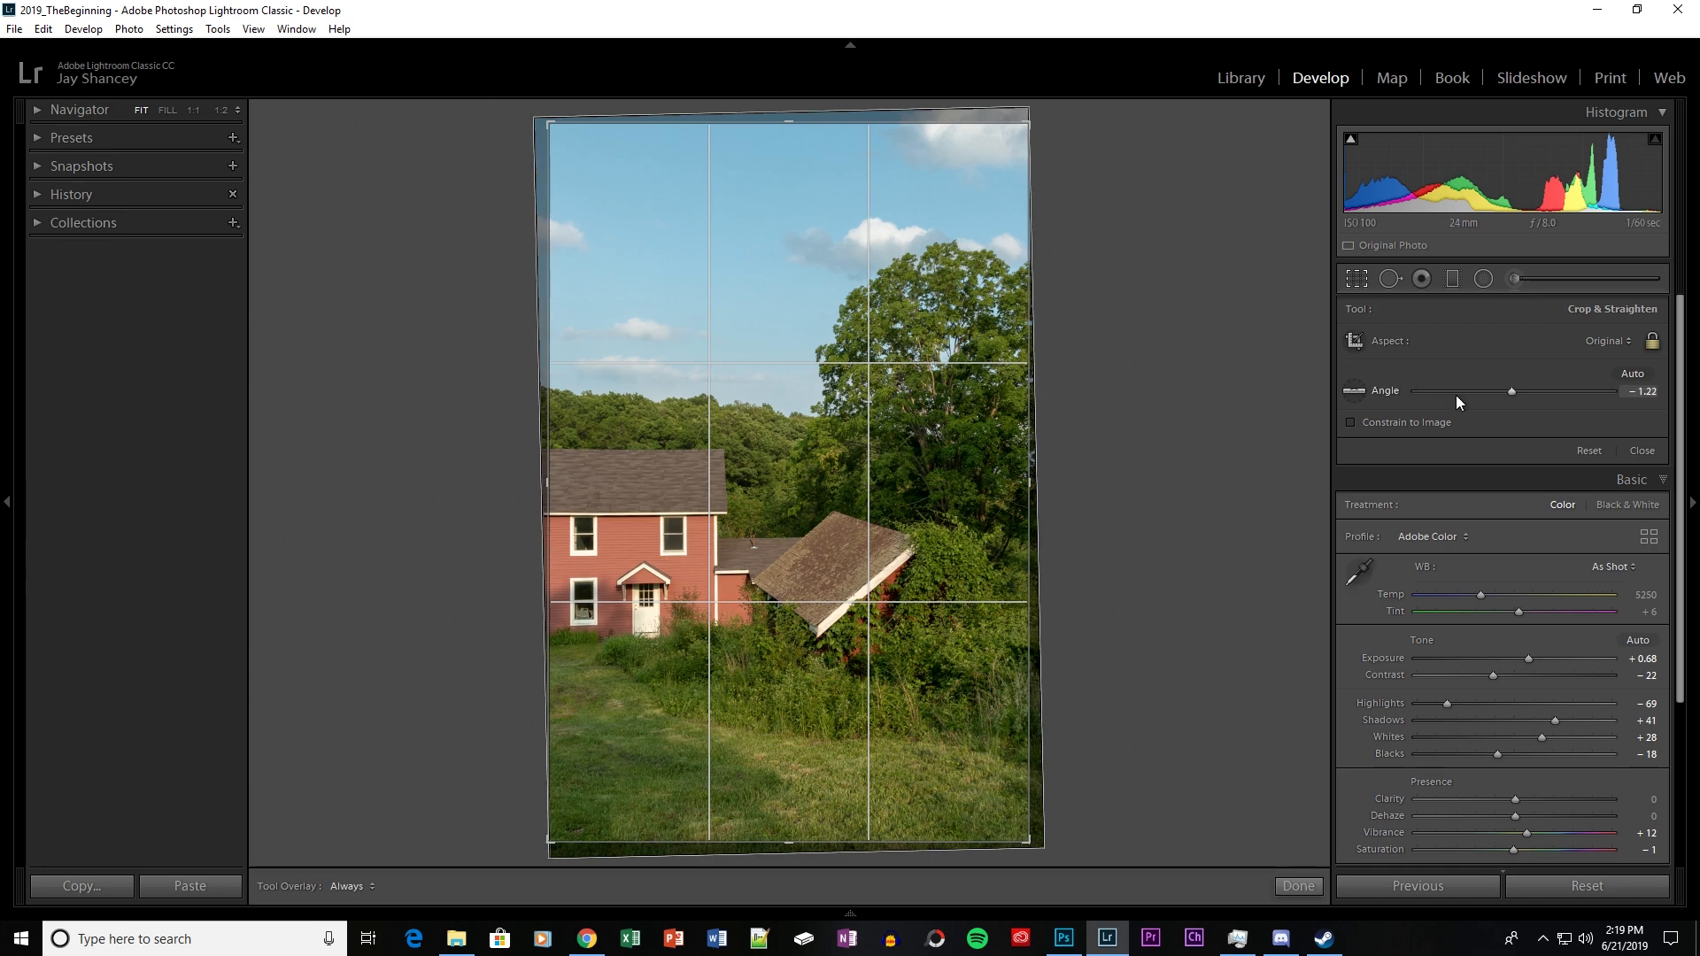
drag(1512, 395, 1513, 394)
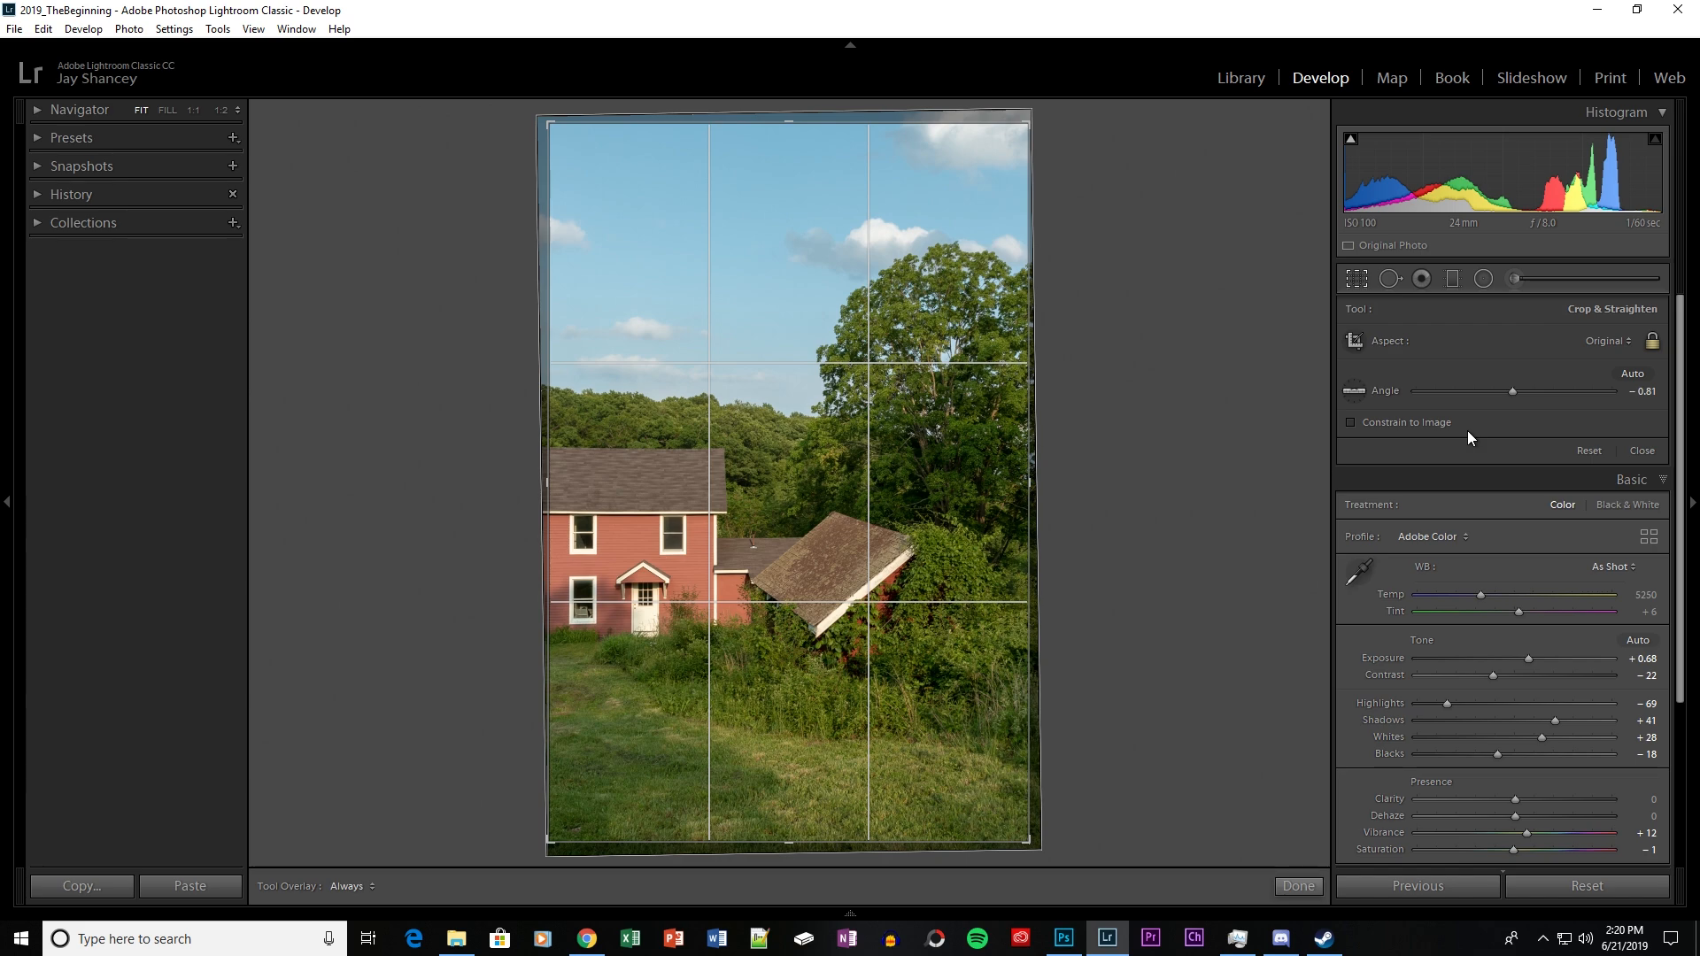
click(1300, 888)
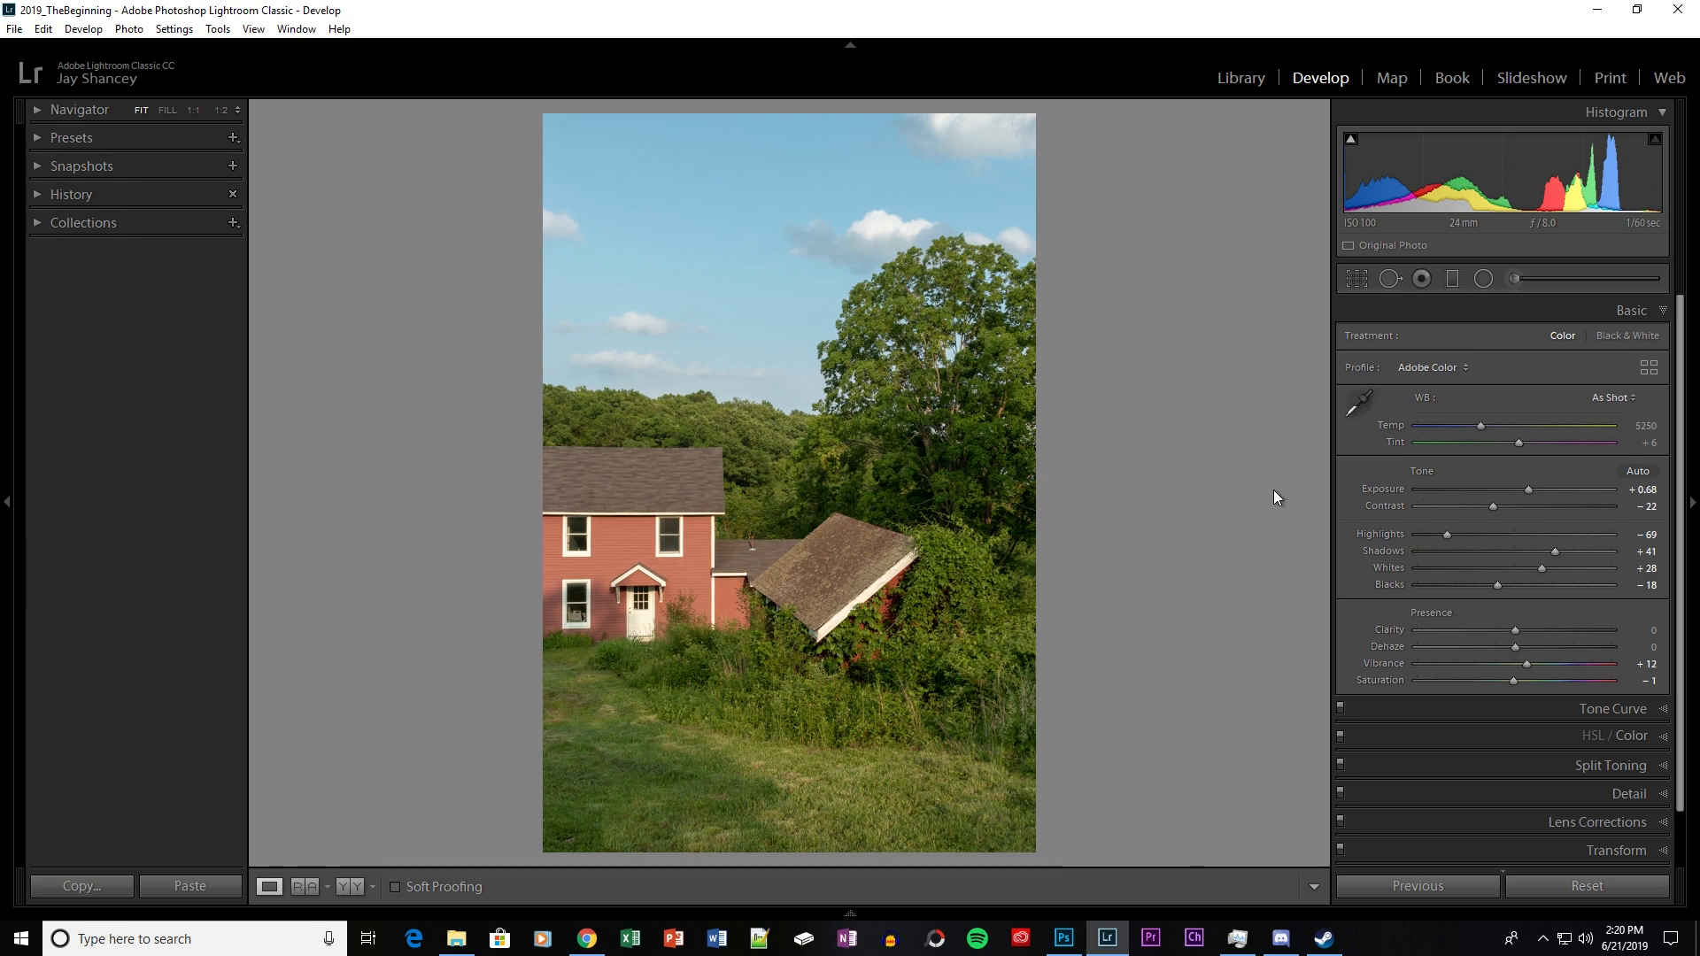
Add a graduated filter down over the sky with temperature −27, exposure −0.75, shadows −16 and whites 31.
click(1453, 280)
drag(768, 111, 762, 512)
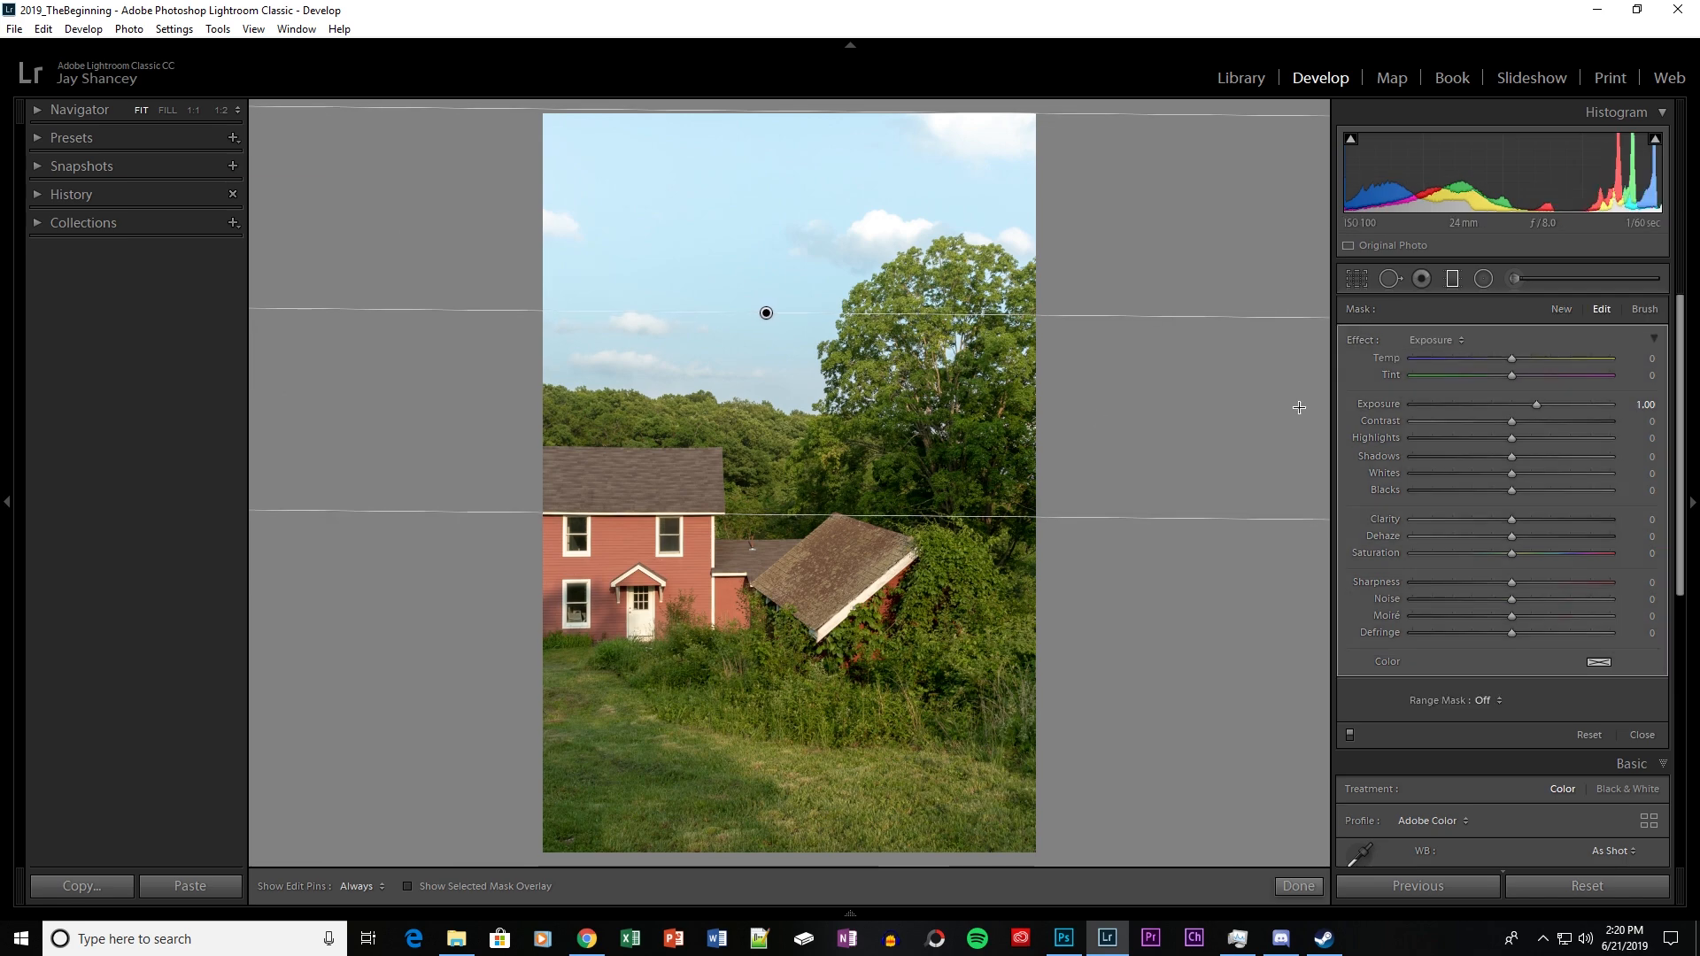
drag(1536, 404, 1486, 363)
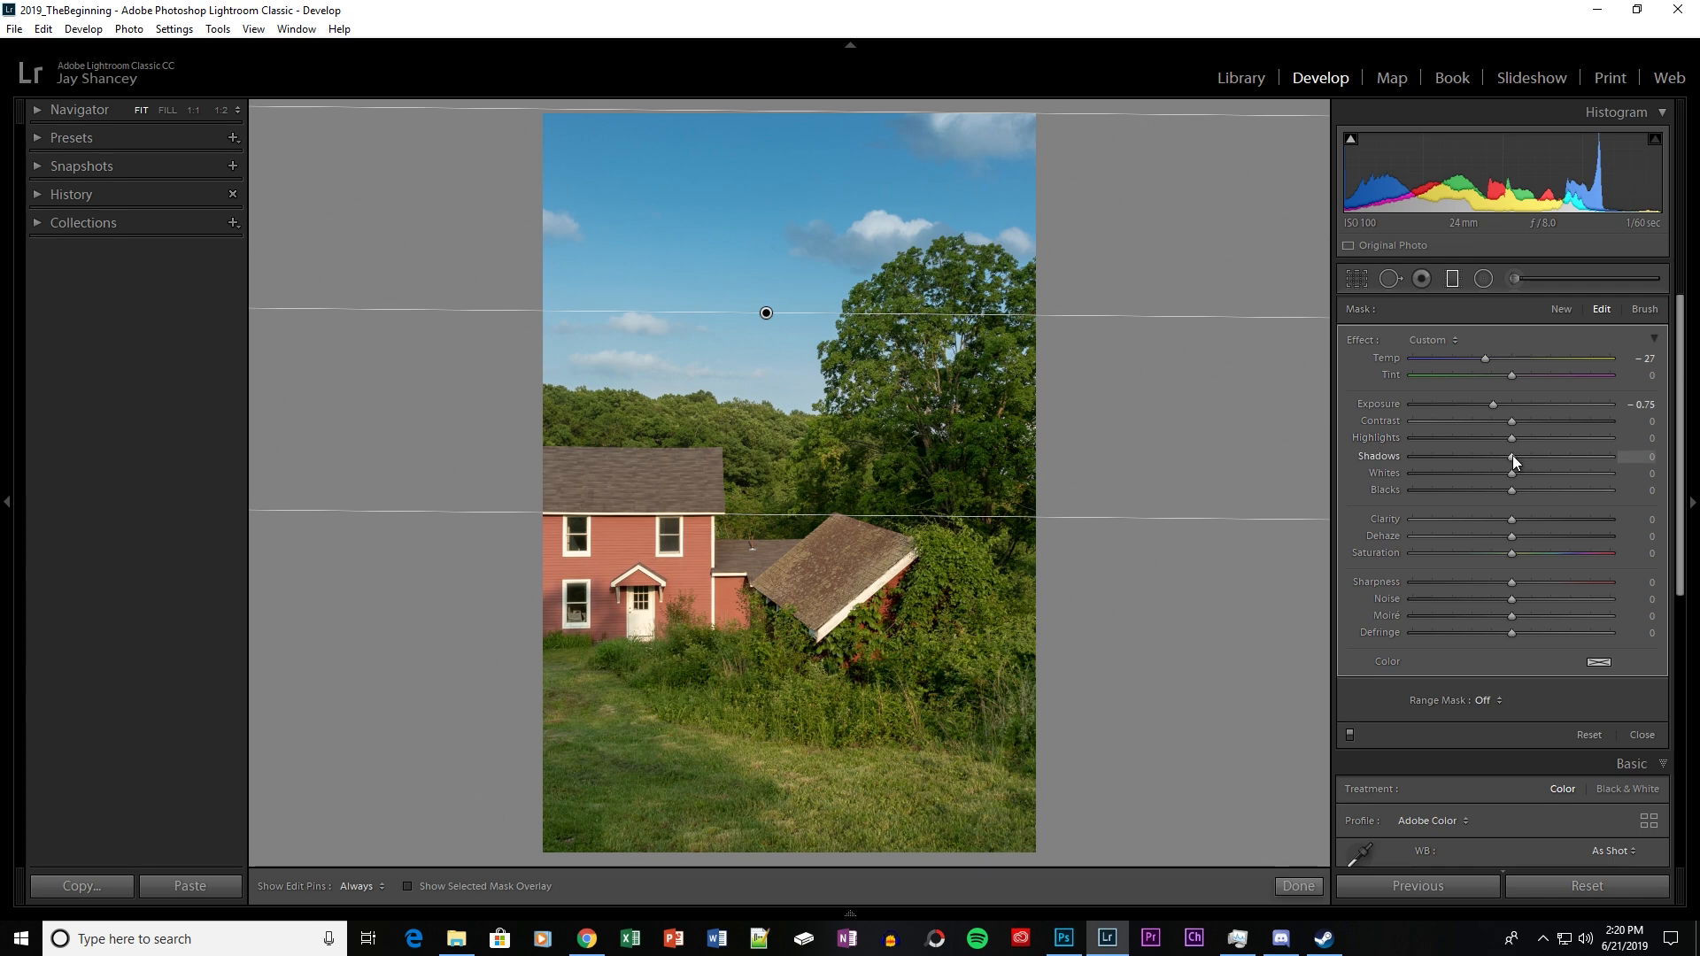
drag(1512, 460, 1500, 461)
drag(1514, 472, 1543, 475)
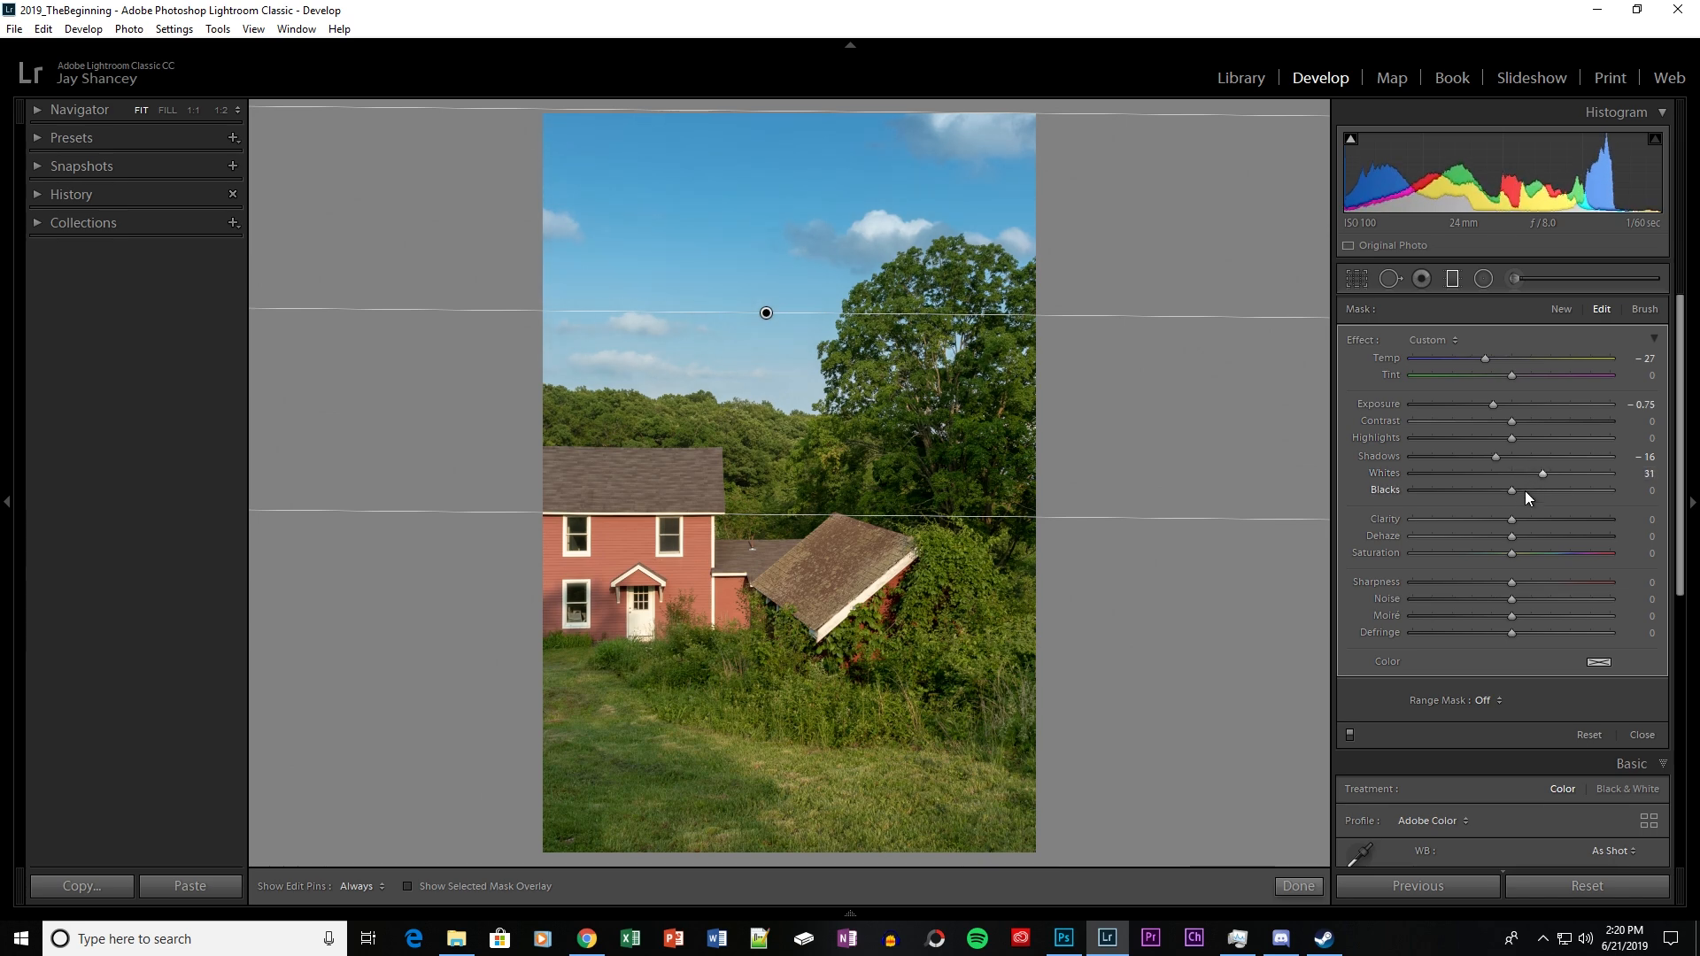
mouse_move(1522, 487)
mouse_down()
mouse_move(1498, 485)
mouse_move(1519, 485)
mouse_up()
click(1289, 887)
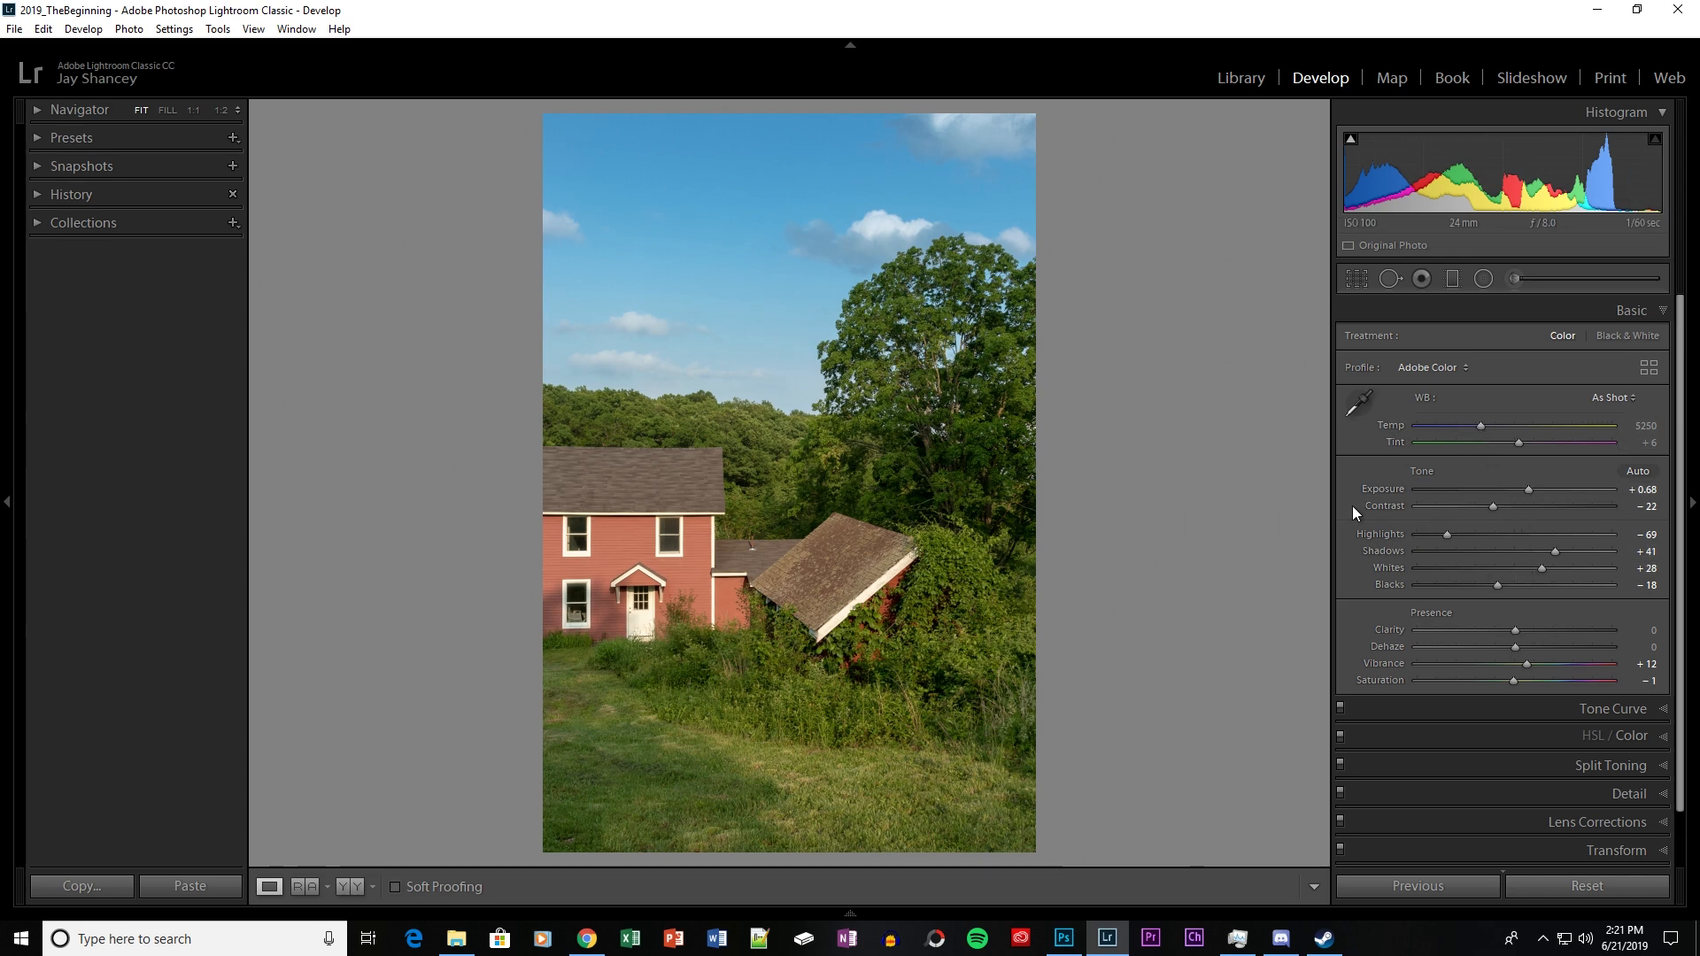
Fine-tune the overall tone to exposure +0.88, contrast −17, highlights −65 and whites +25.
drag(1528, 489, 1500, 506)
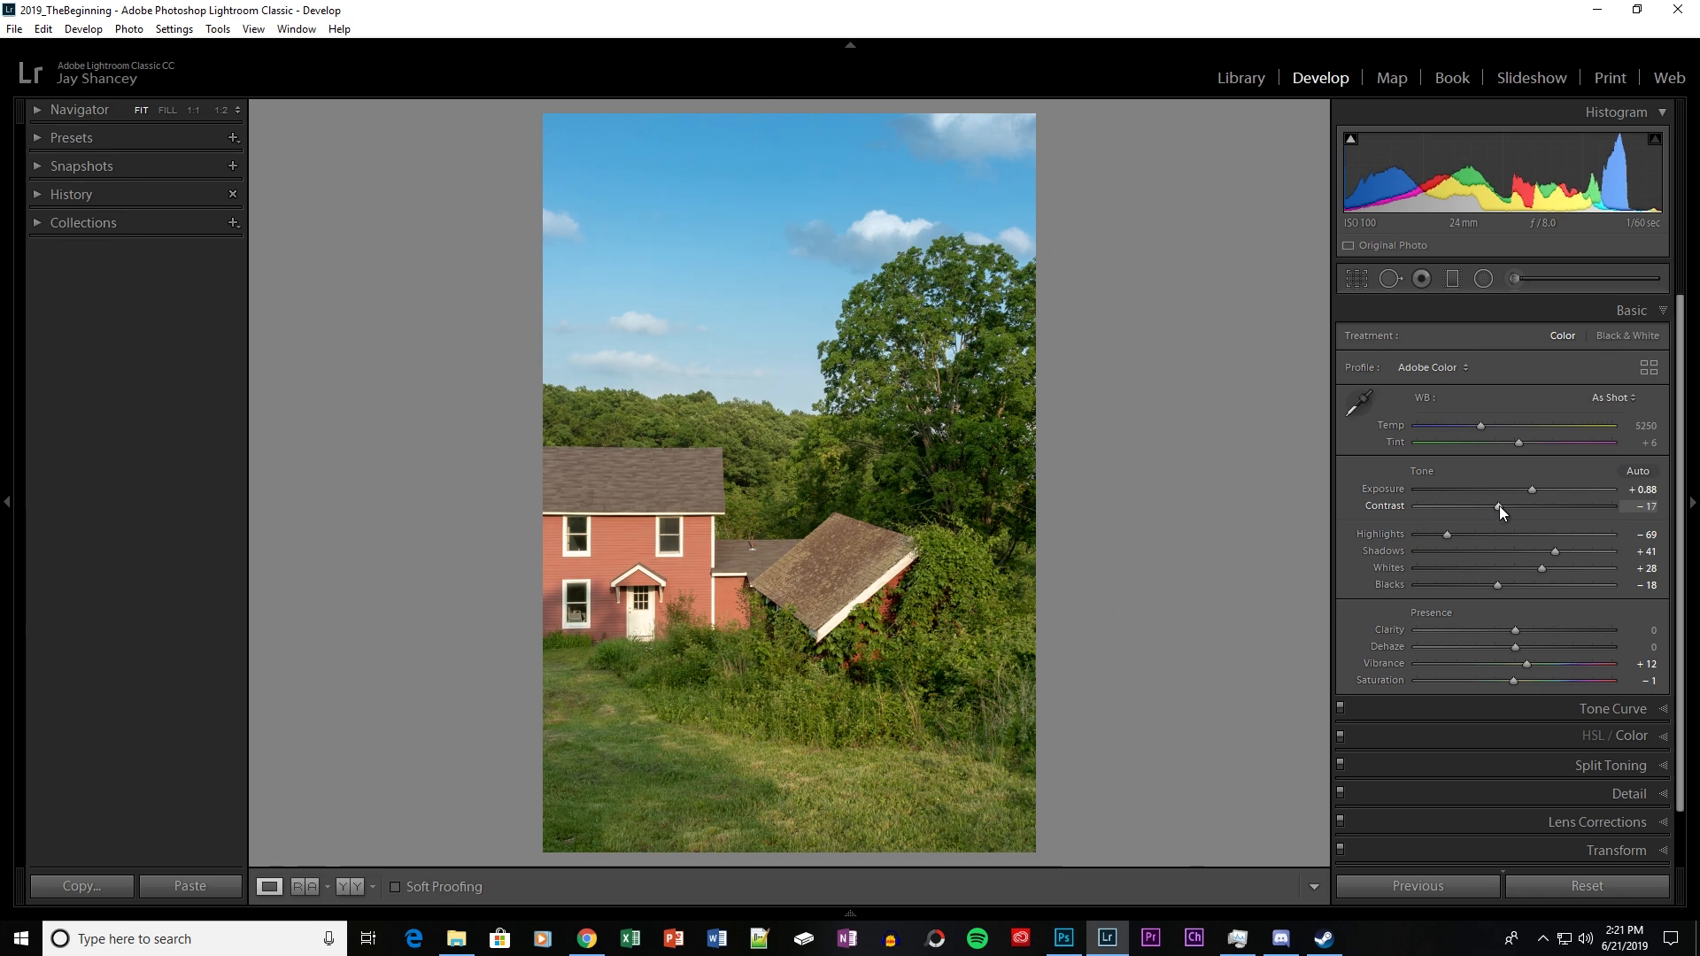
drag(1448, 534, 1452, 535)
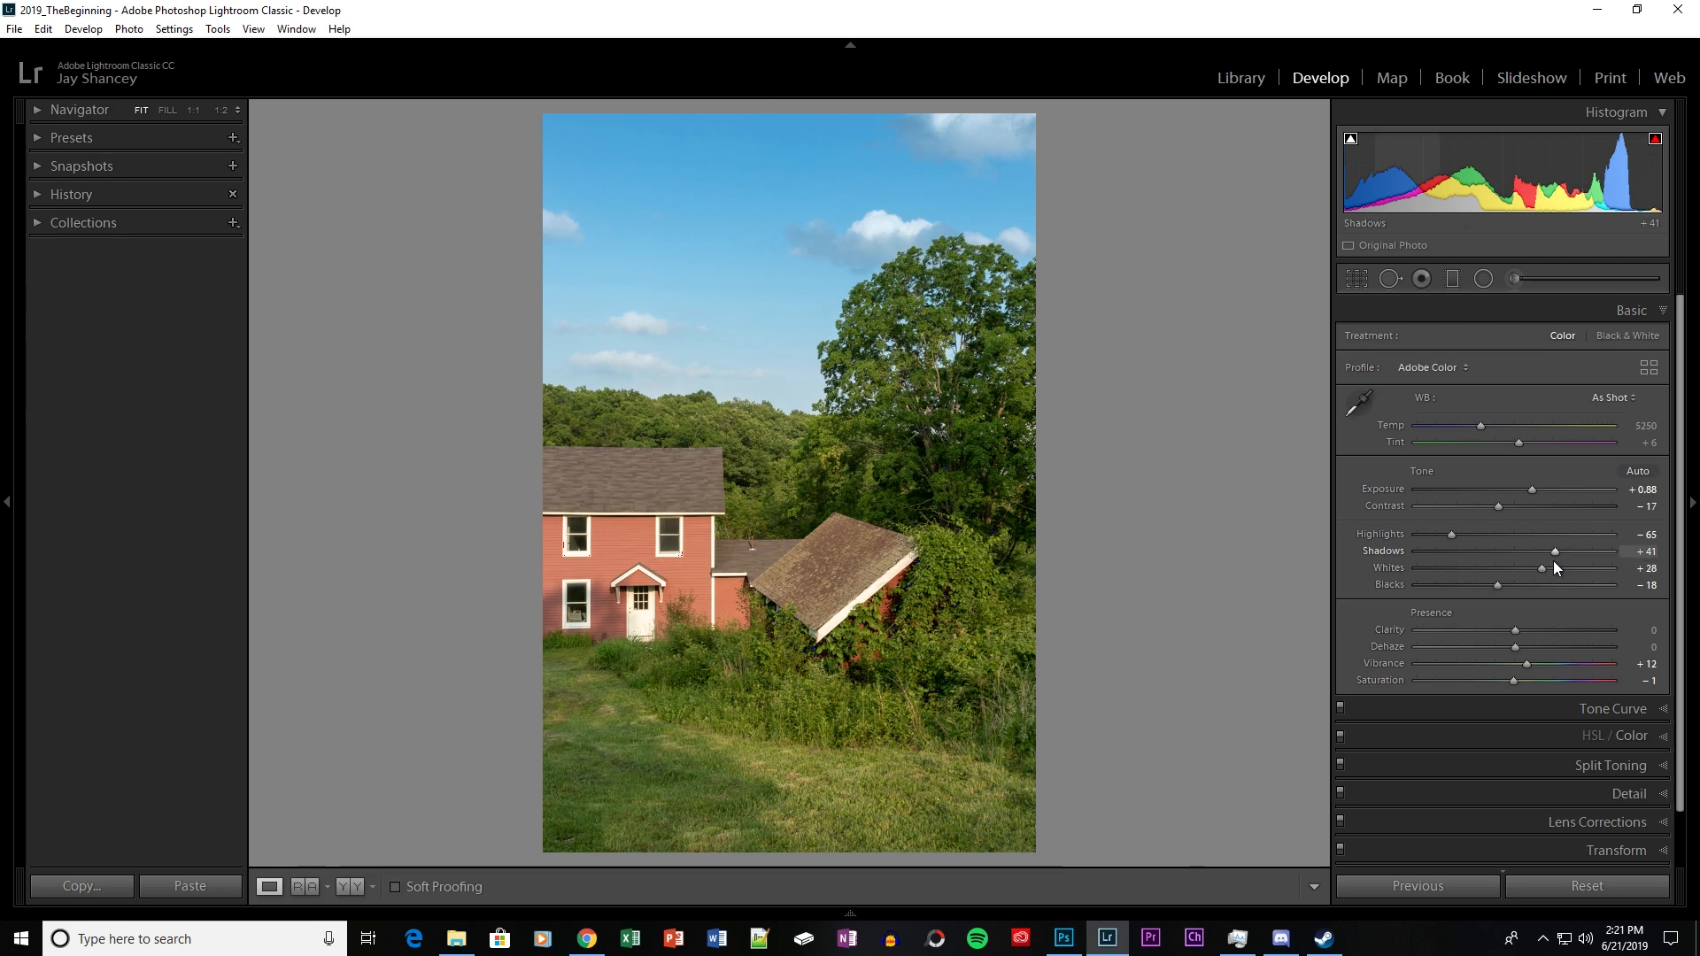
drag(1543, 569, 1541, 569)
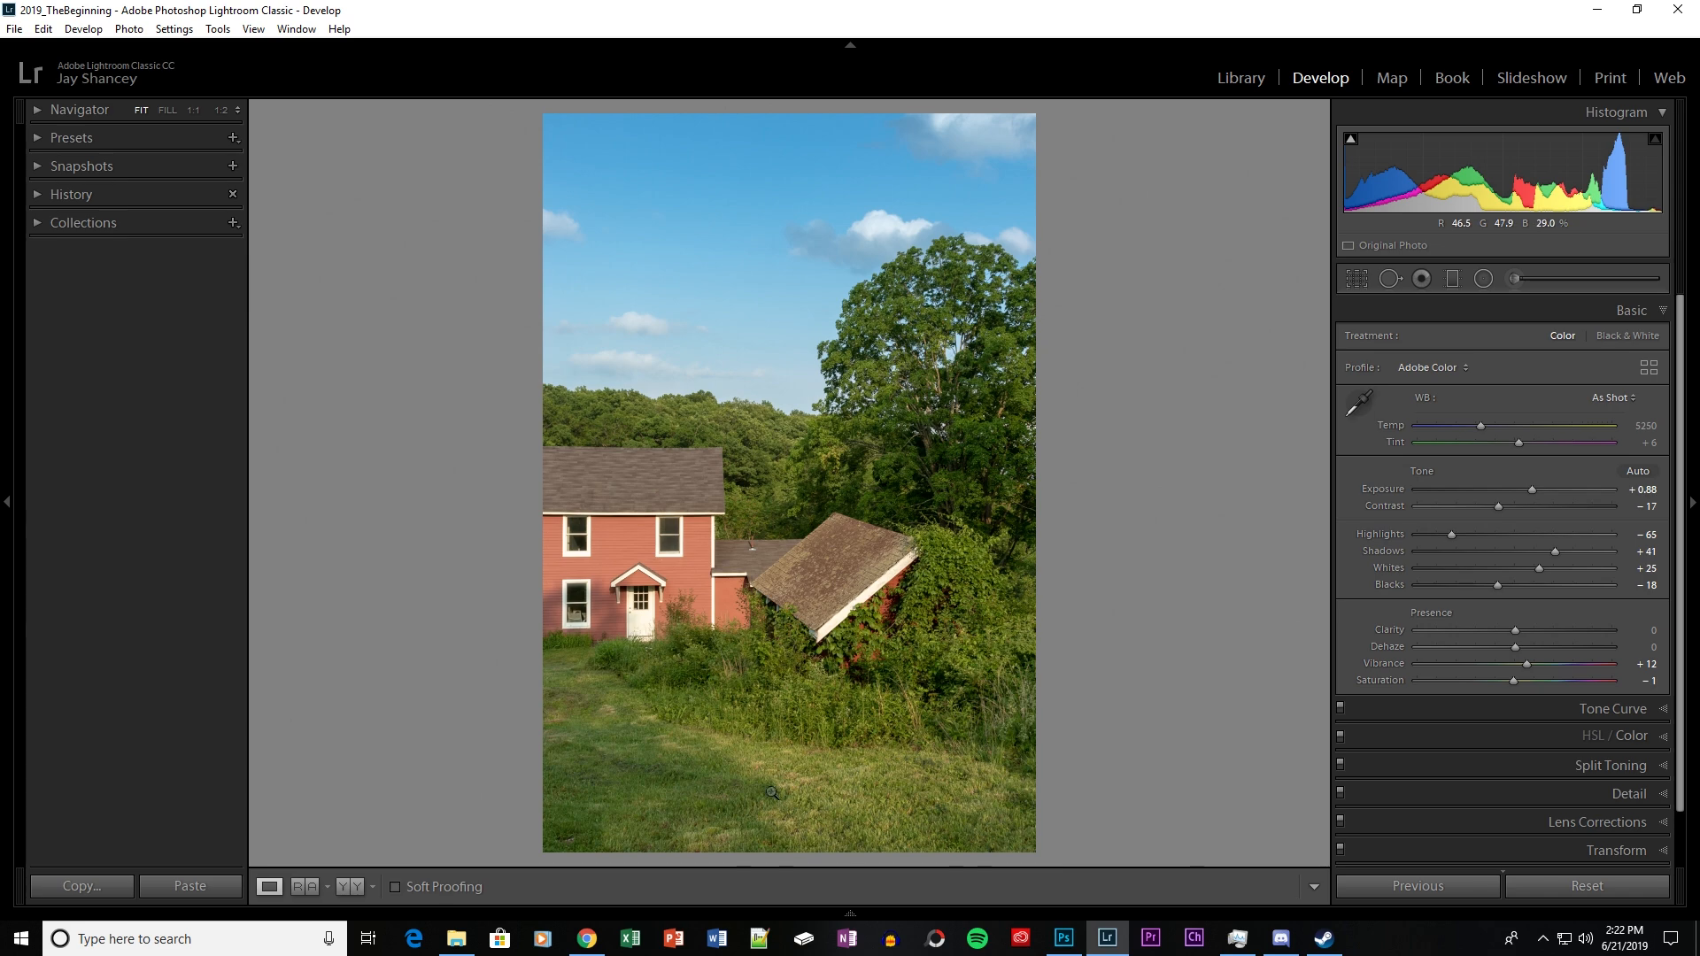
Paint an adjustment brush mask over the collapsed shed roof, bushes and foreground grass, using the mask overlay as a guide.
click(1515, 279)
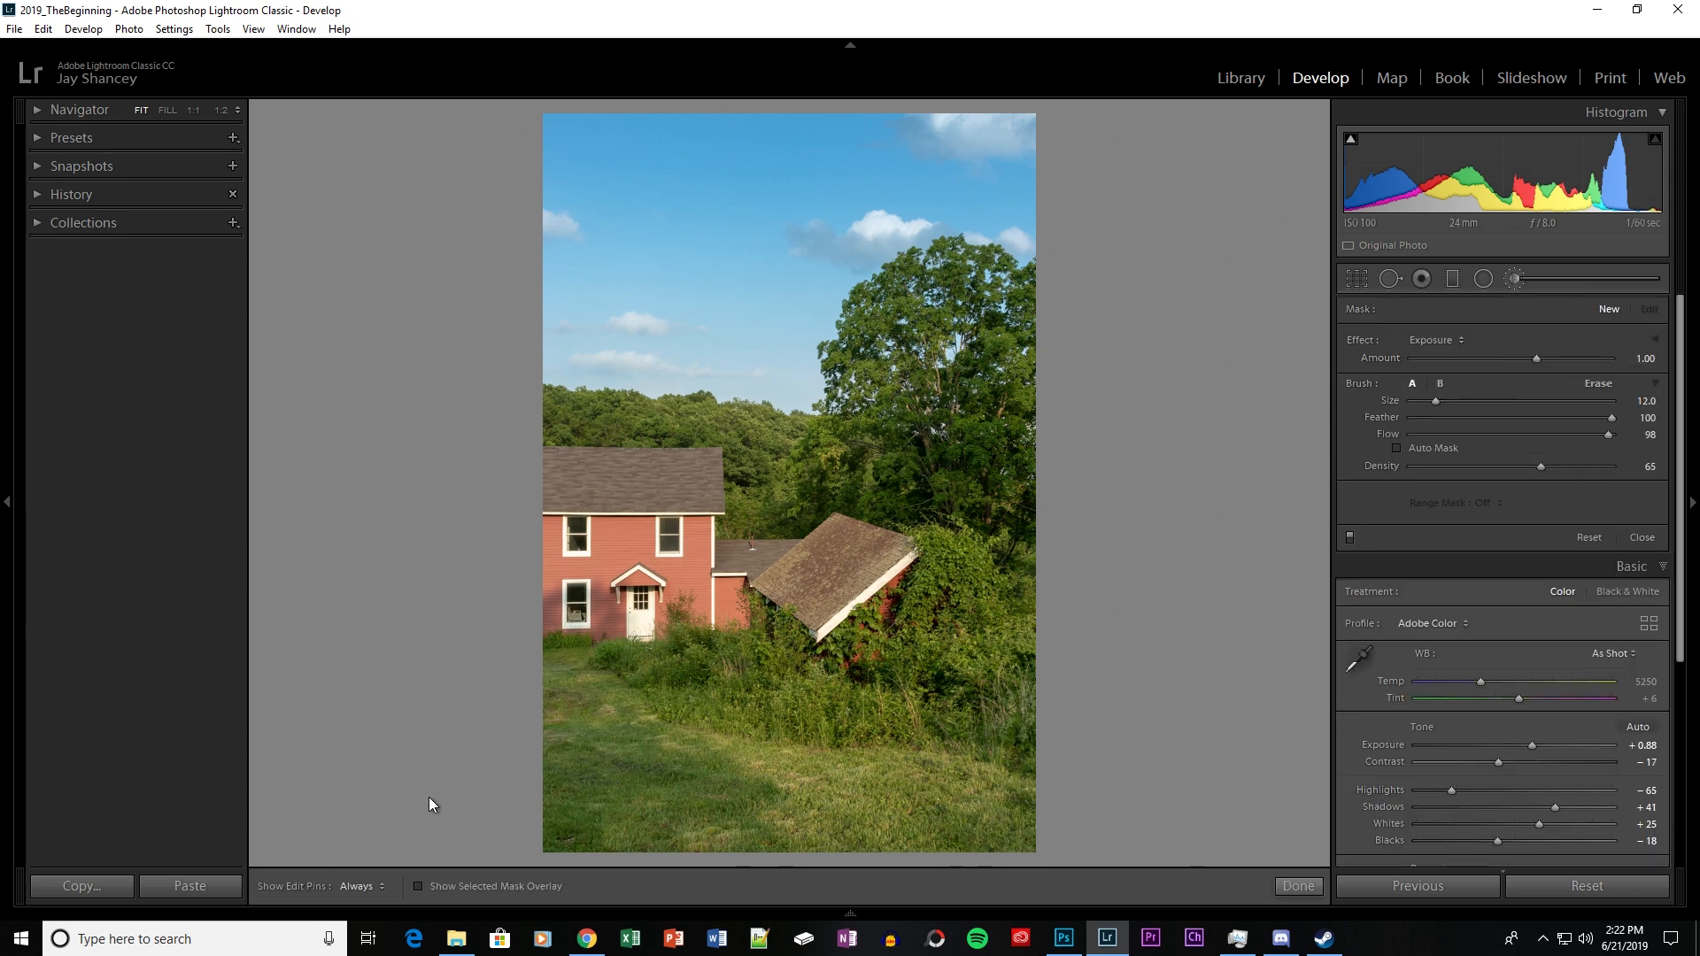
click(420, 886)
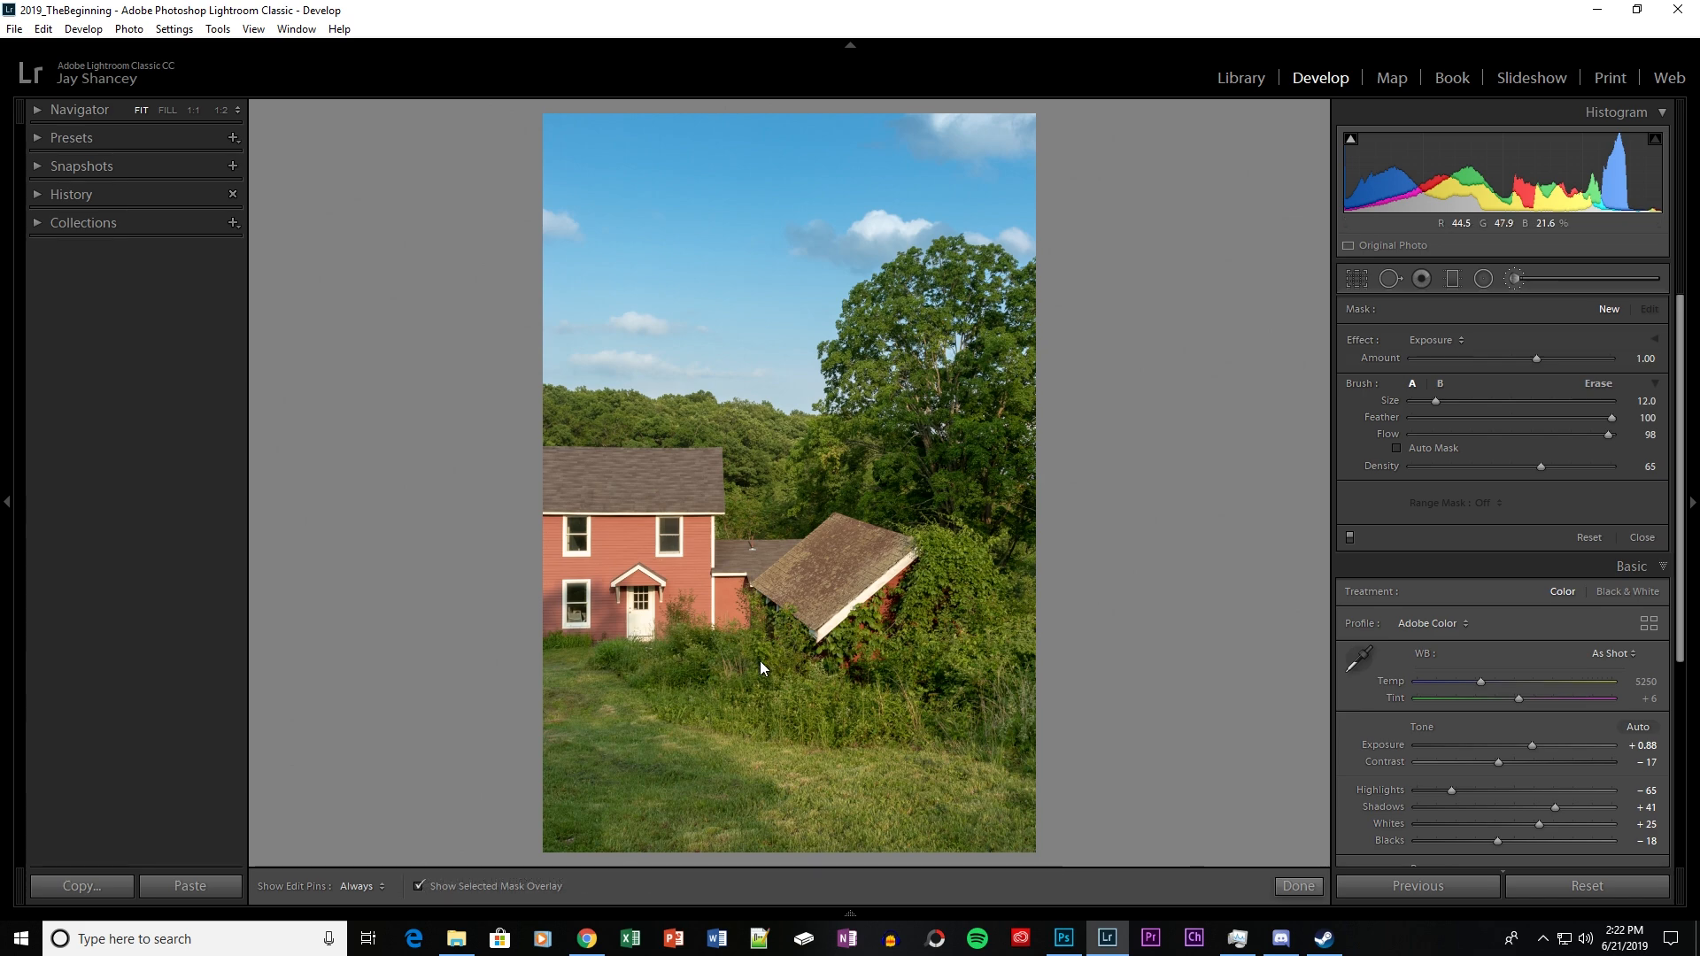
mouse_move(913, 598)
mouse_down()
mouse_move(866, 571)
mouse_move(912, 554)
mouse_move(921, 718)
mouse_move(832, 764)
mouse_move(683, 779)
mouse_up()
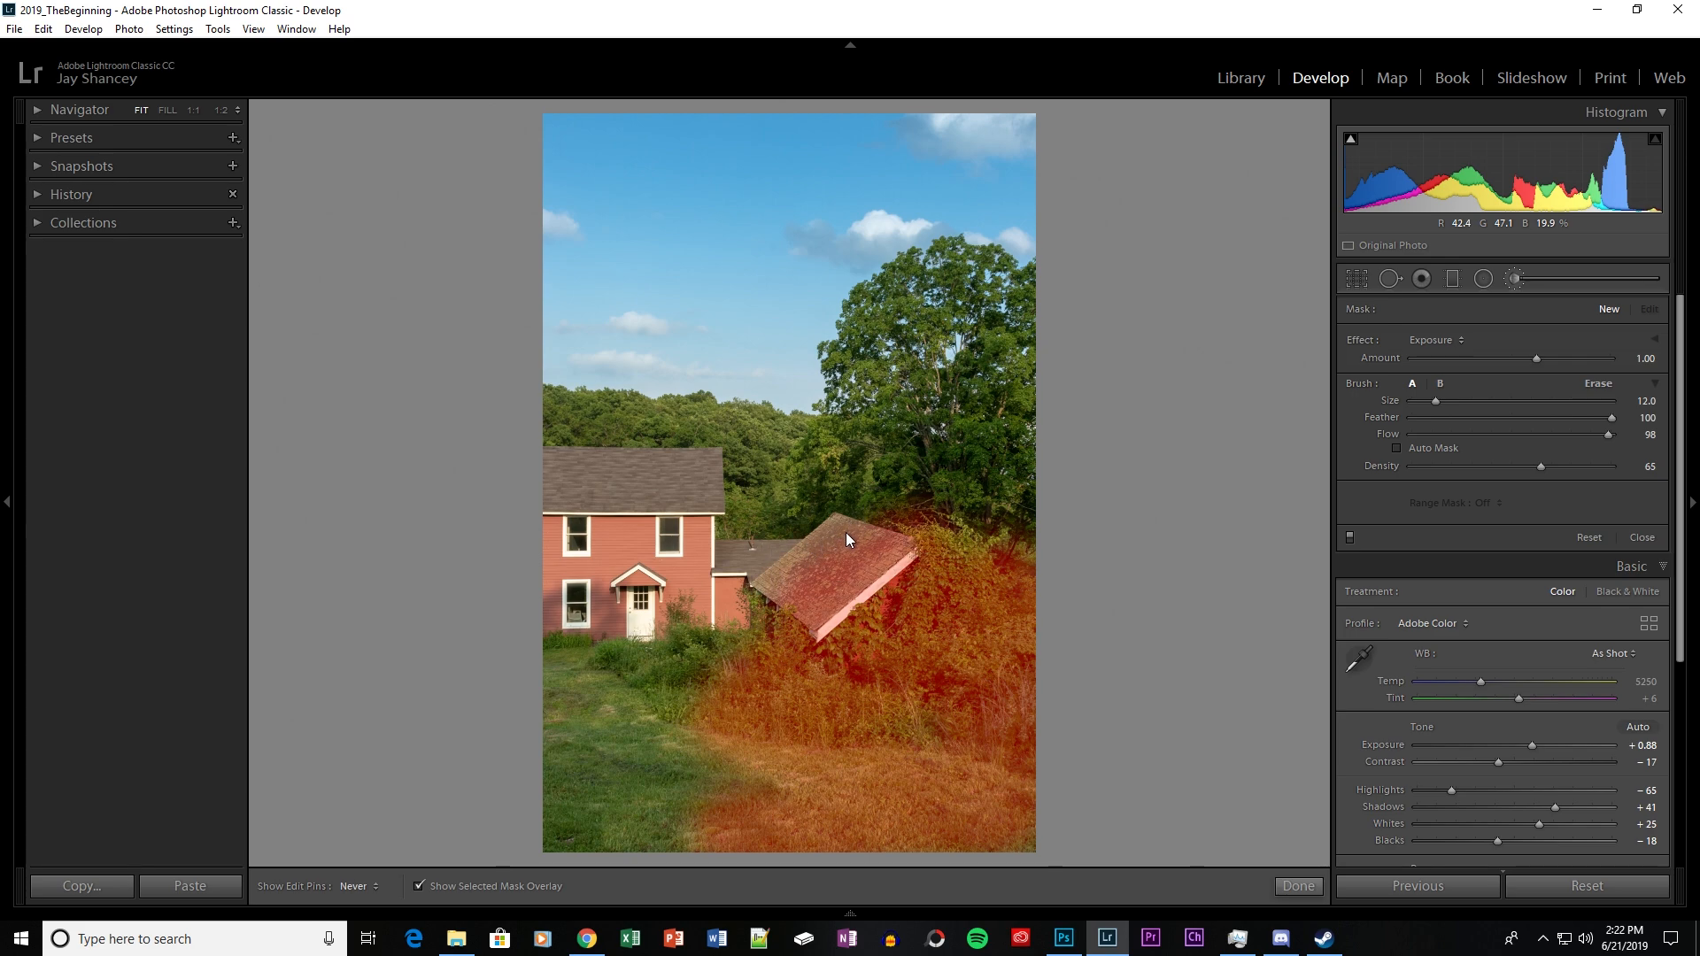
mouse_move(950, 660)
mouse_down()
mouse_move(900, 765)
mouse_move(519, 790)
mouse_up()
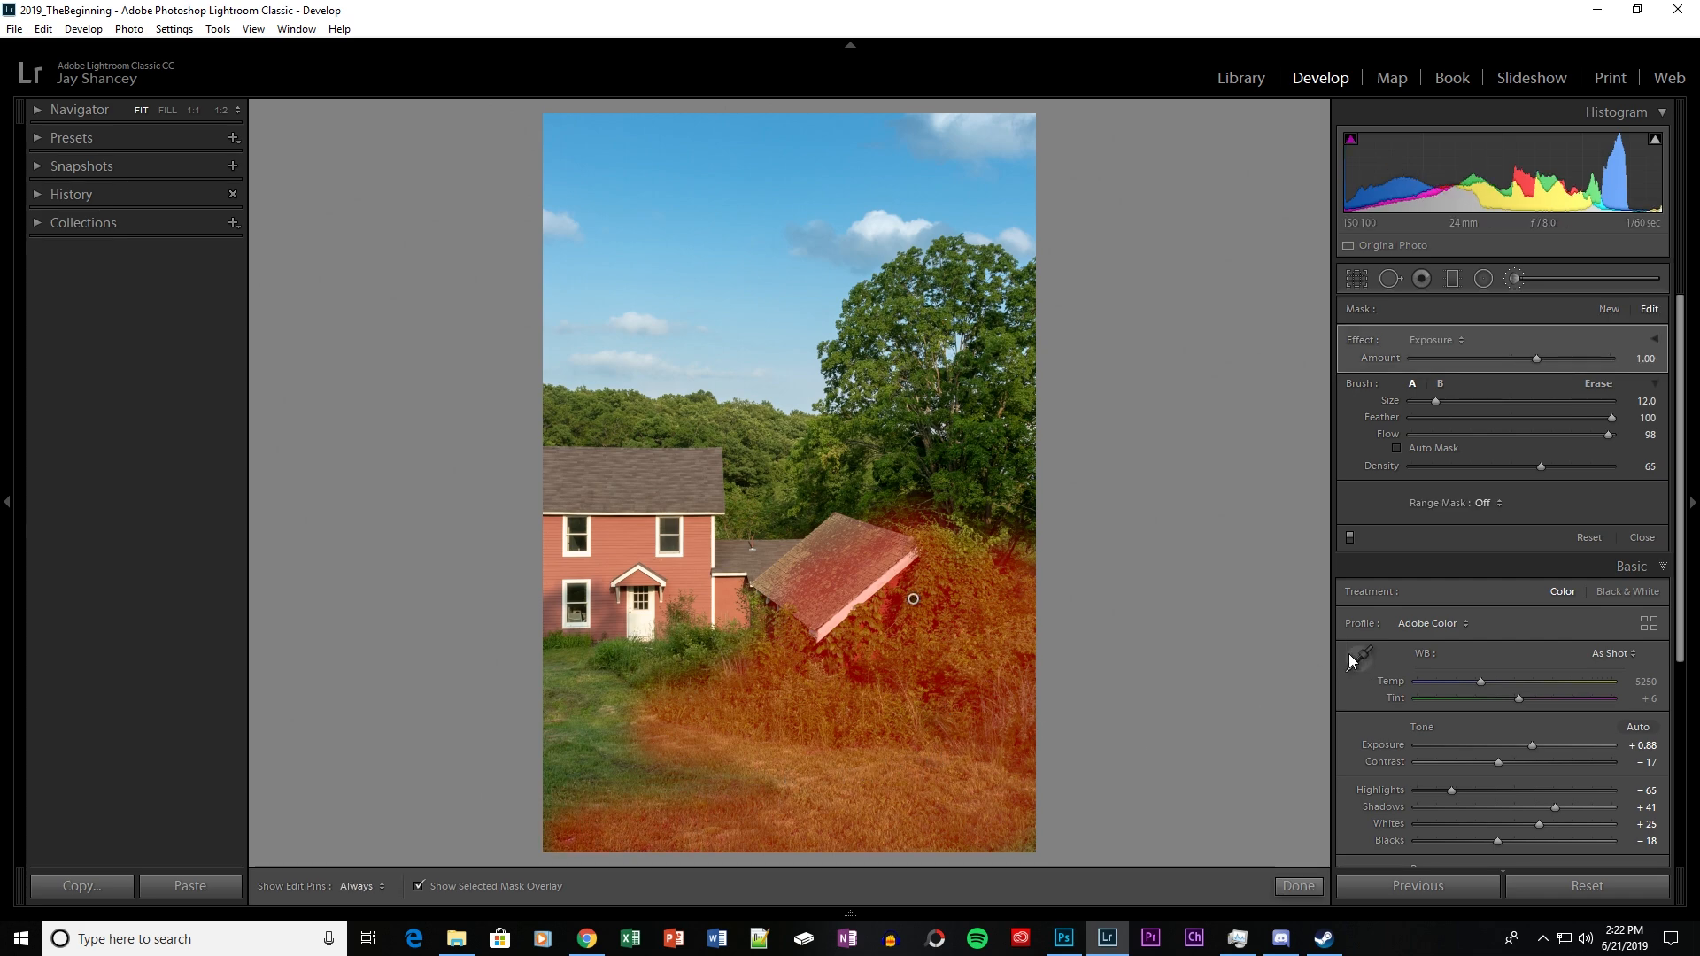
click(419, 887)
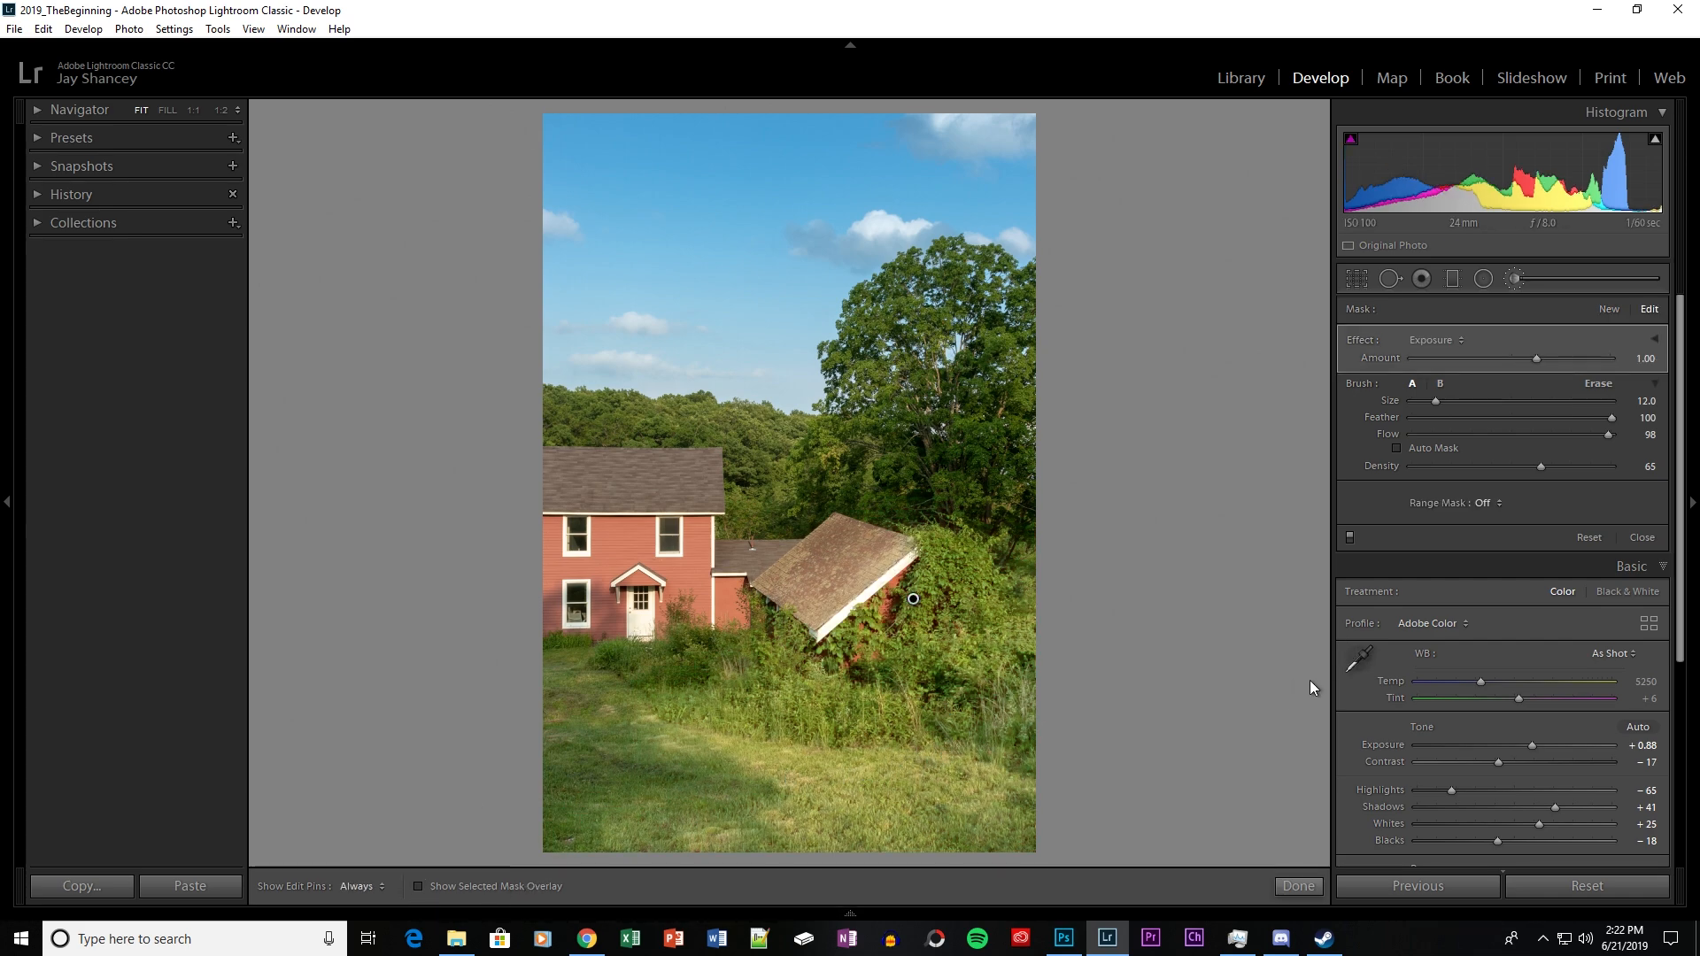
Darken the brushed area by setting its effect amount to −0.61, and finish the brush adjustment.
drag(1538, 360, 1516, 363)
drag(1513, 364, 1497, 365)
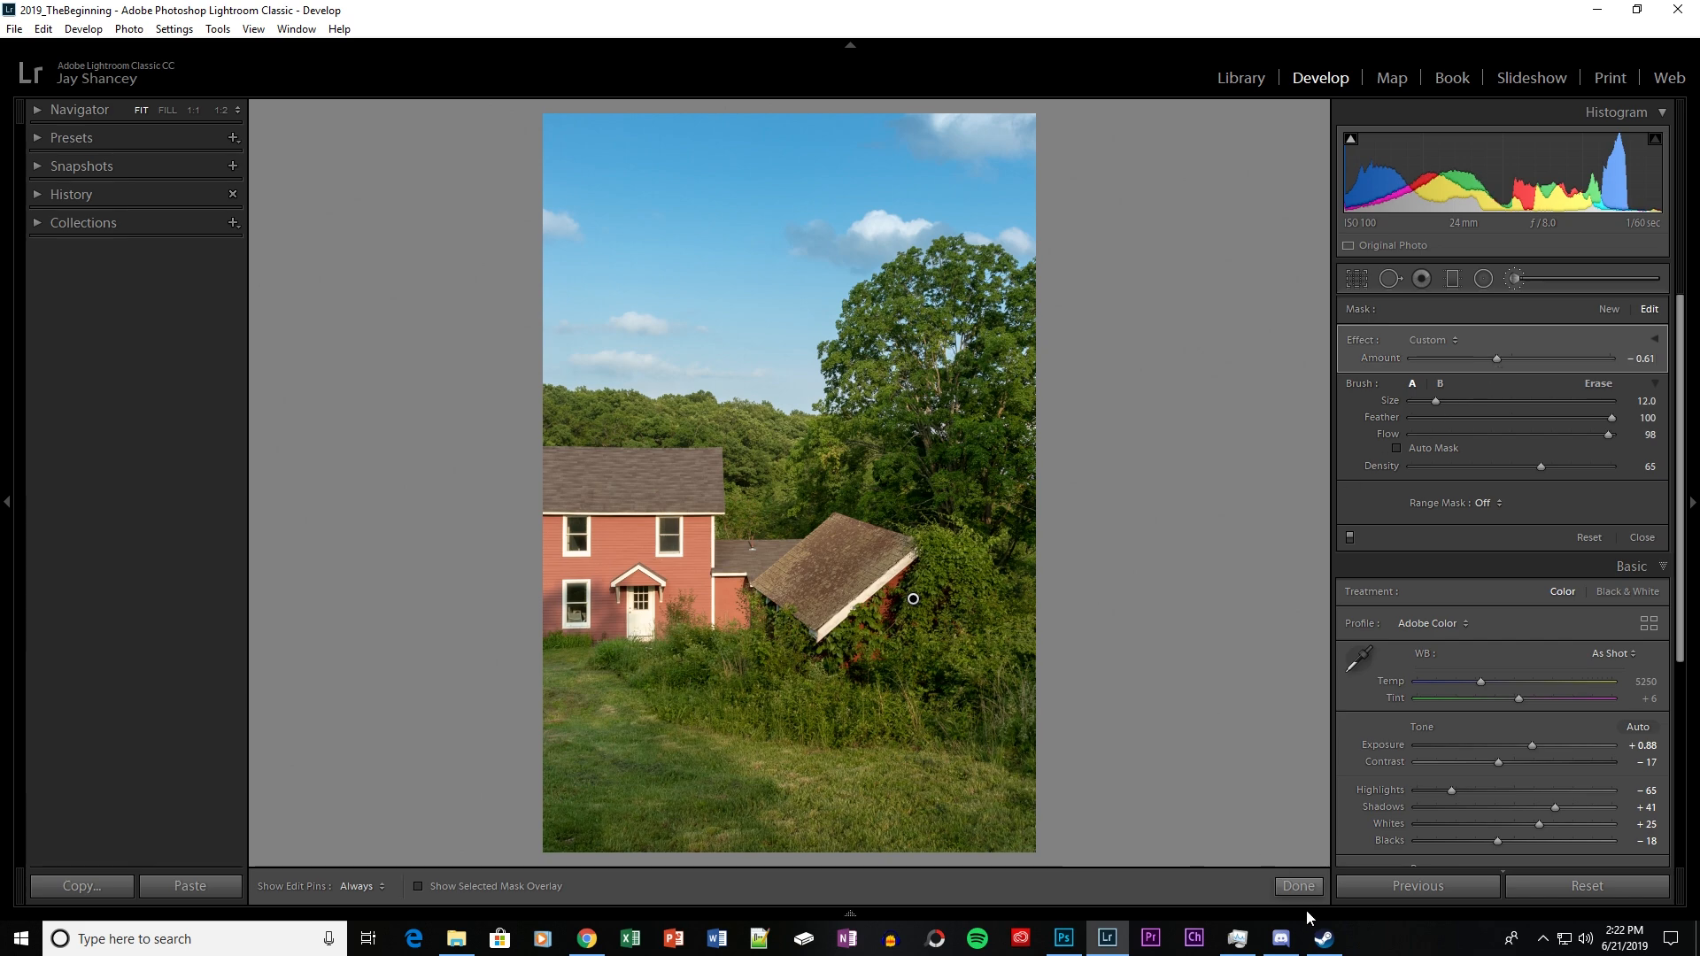
click(1299, 886)
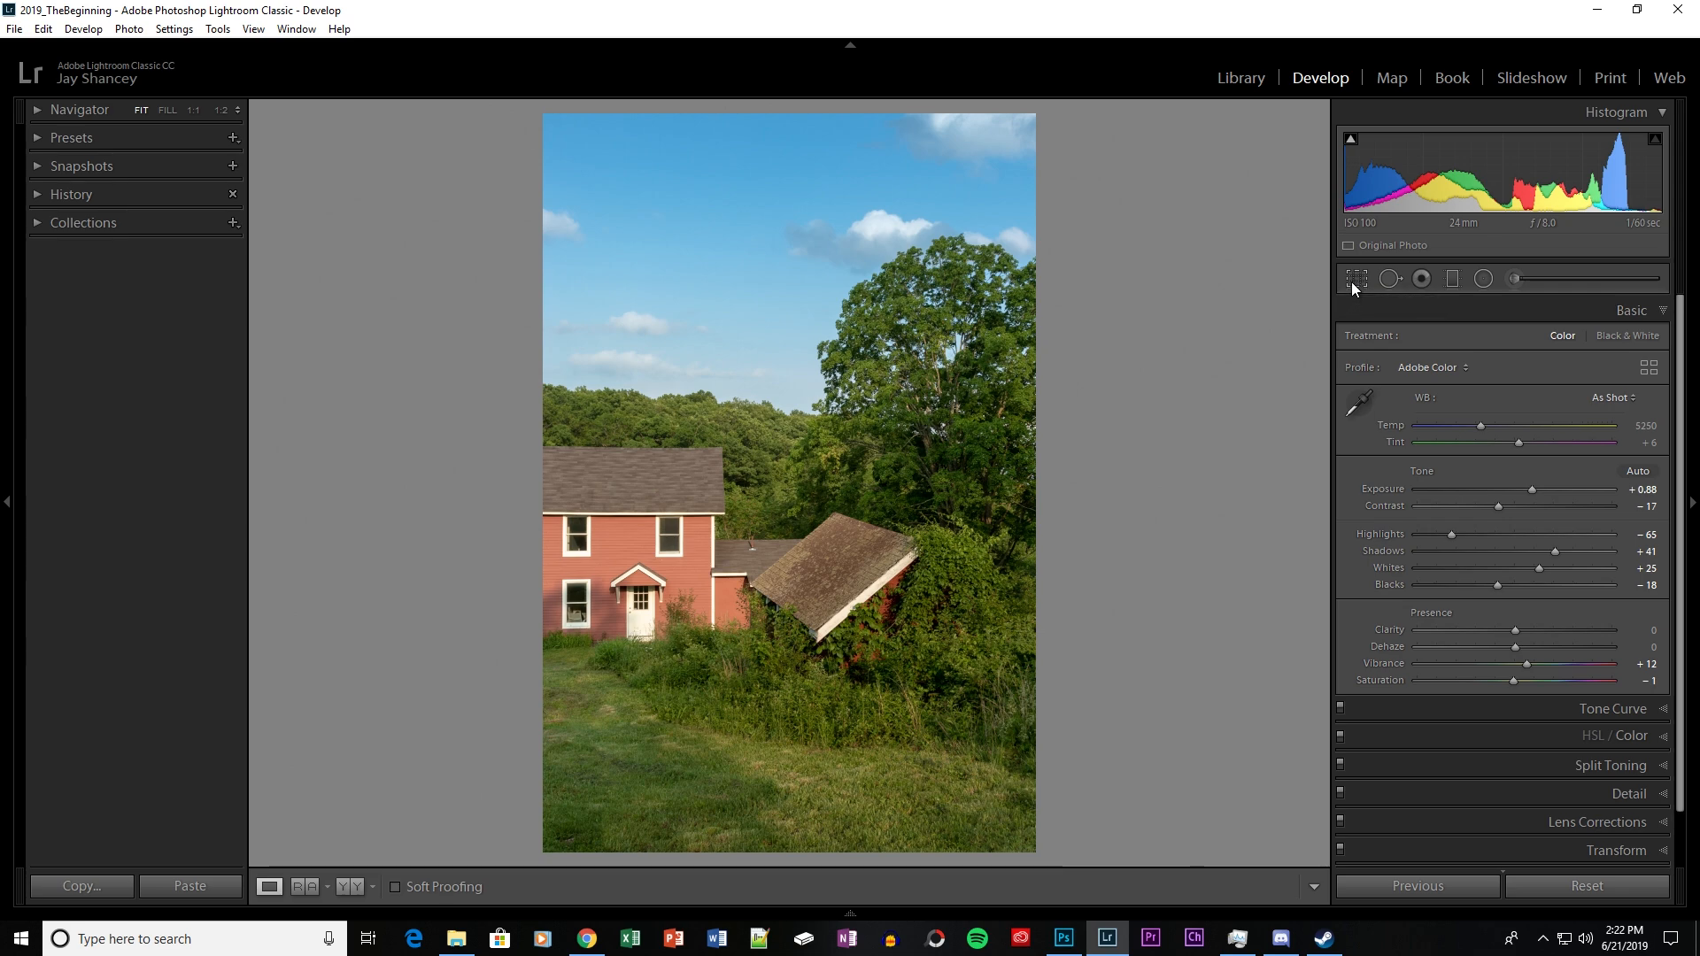
Crop the photo to a 5 x 7 aspect ratio, tightening the frame to cut some foreground grass, sky and tree edge.
click(1351, 282)
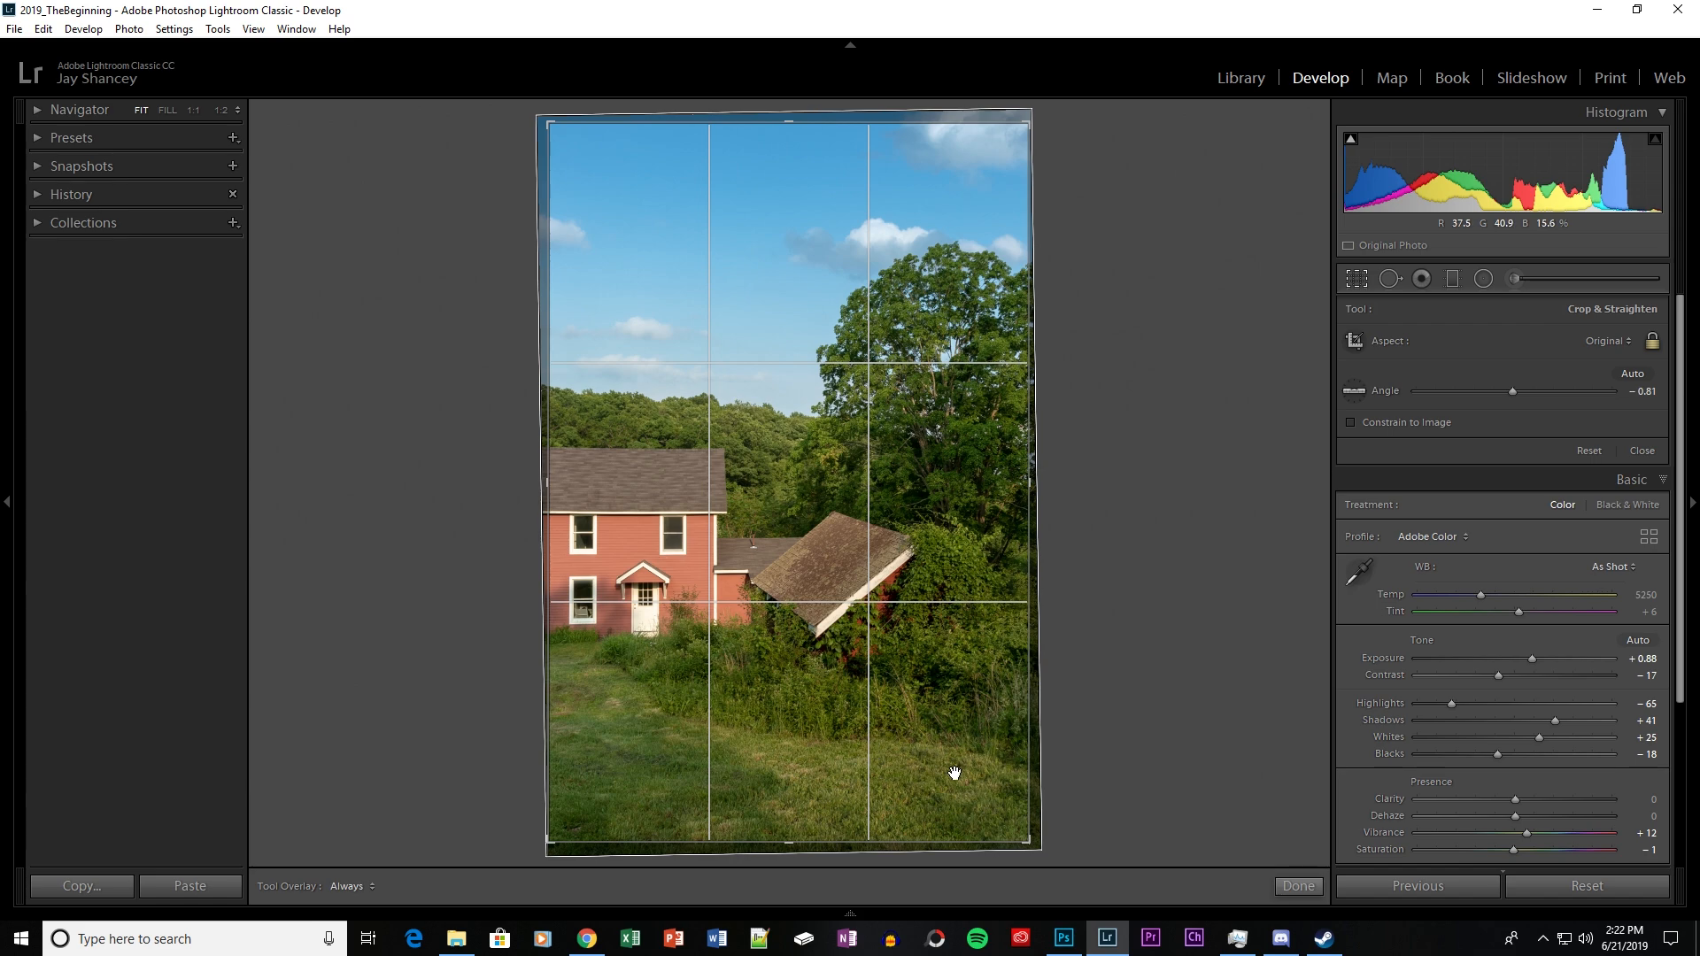
click(1615, 347)
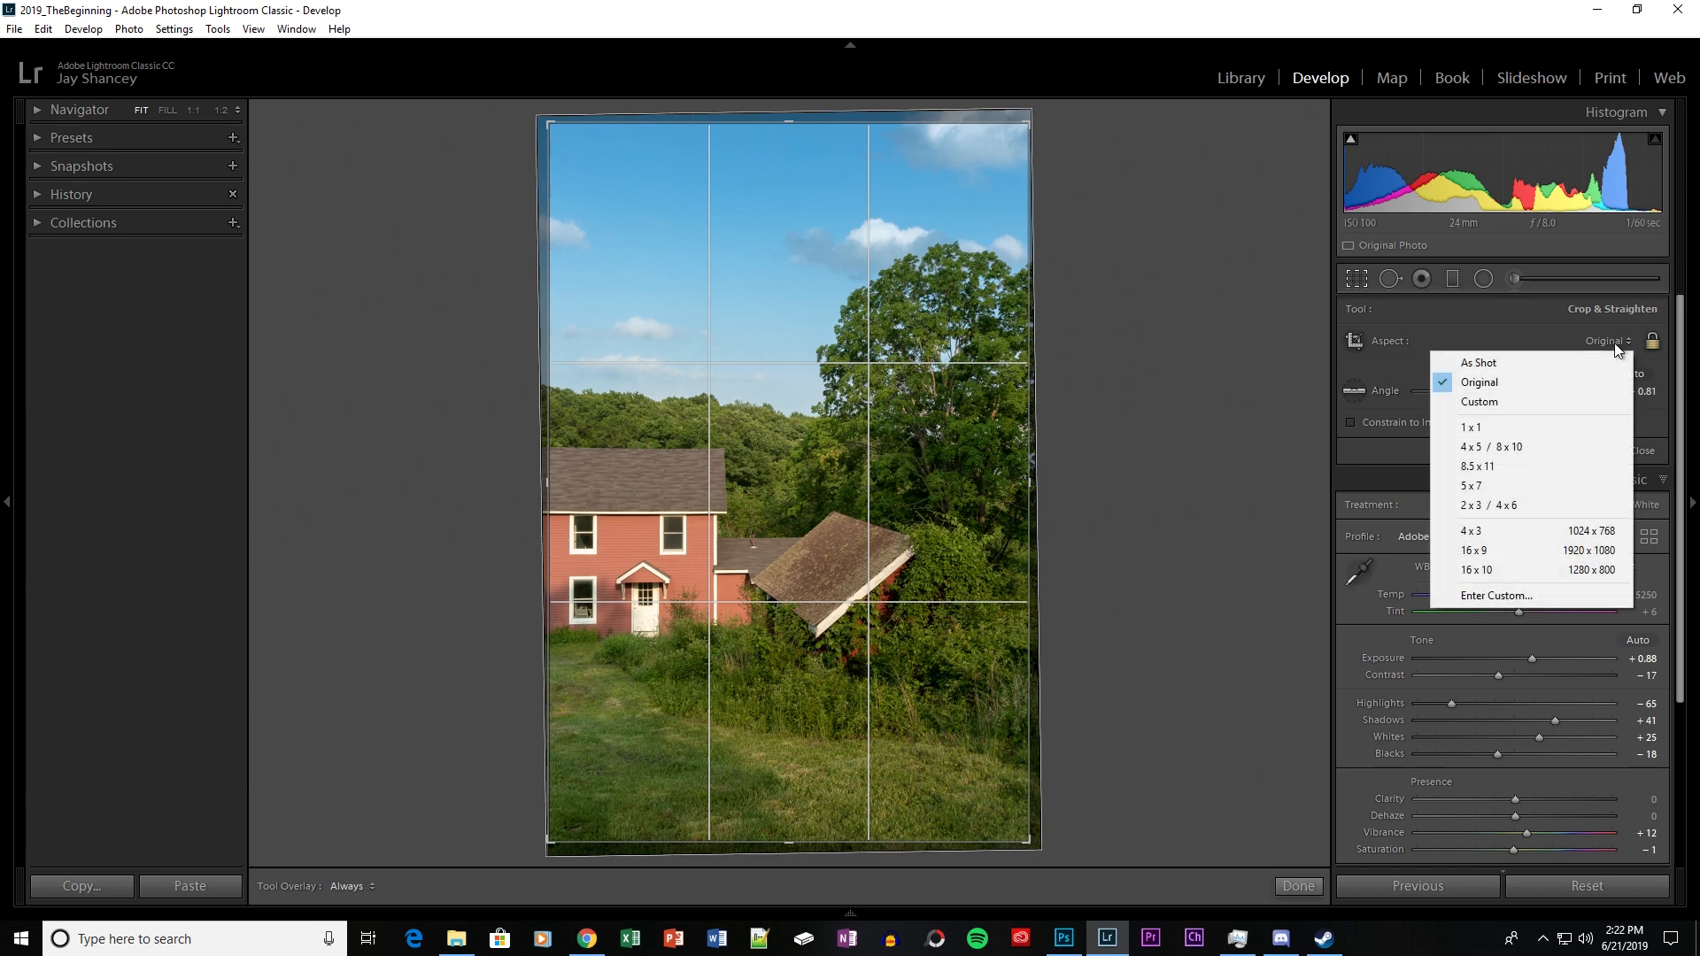
click(1462, 489)
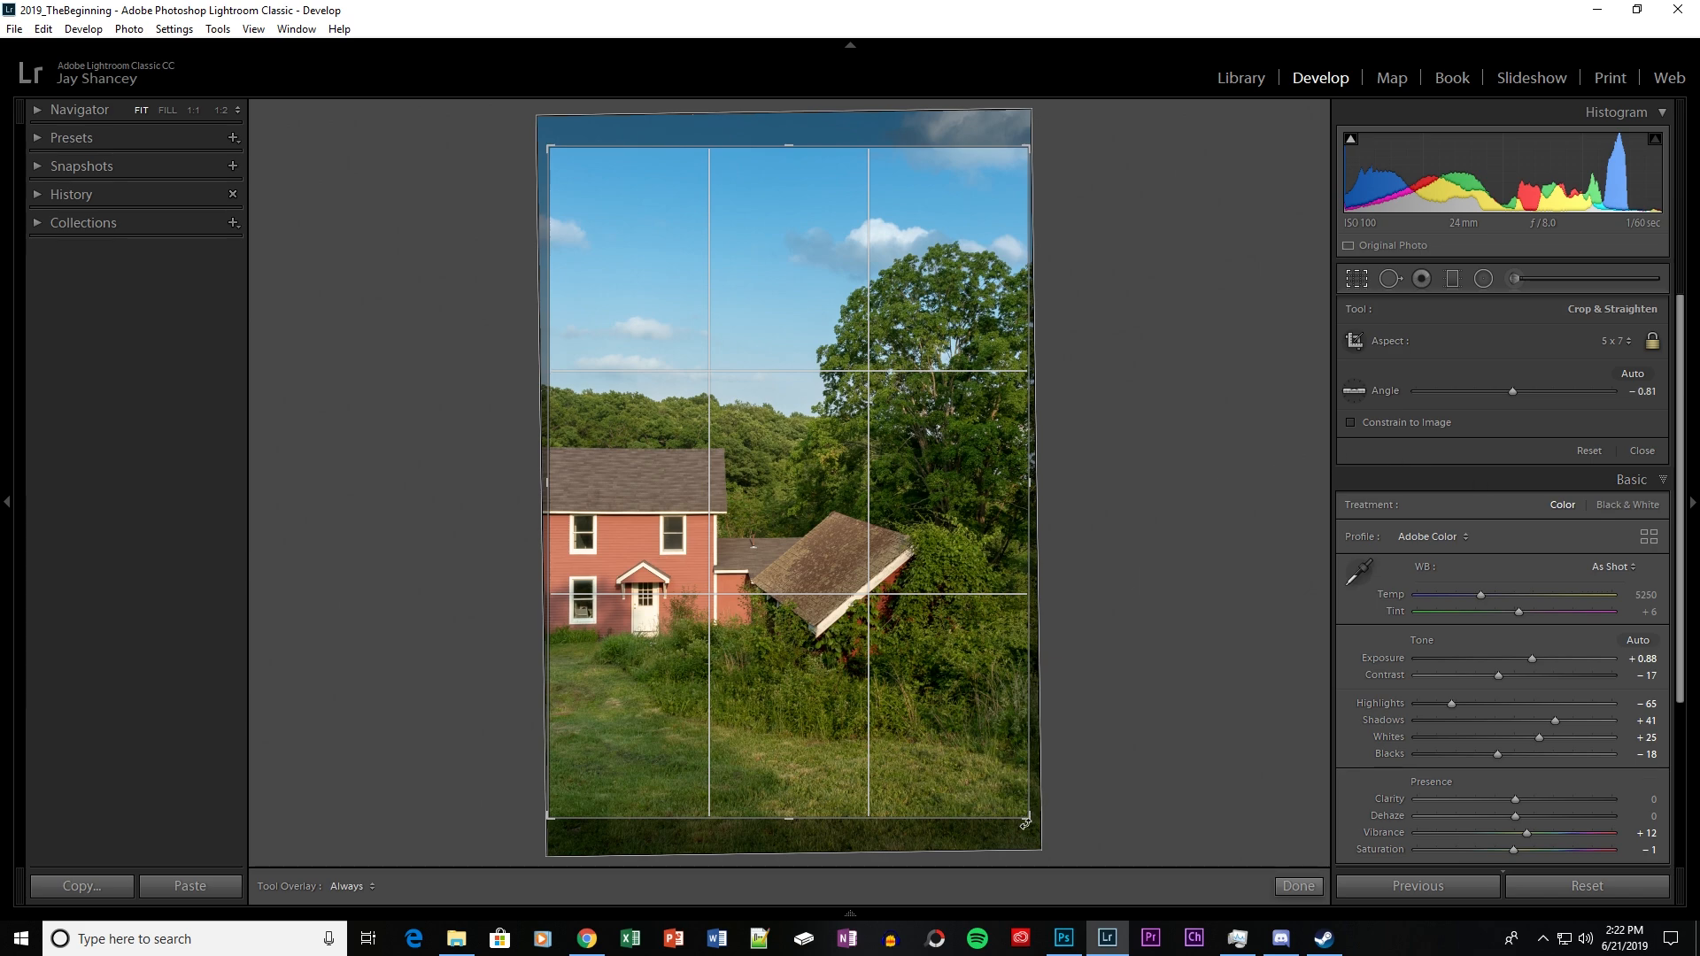
drag(1027, 813, 1020, 787)
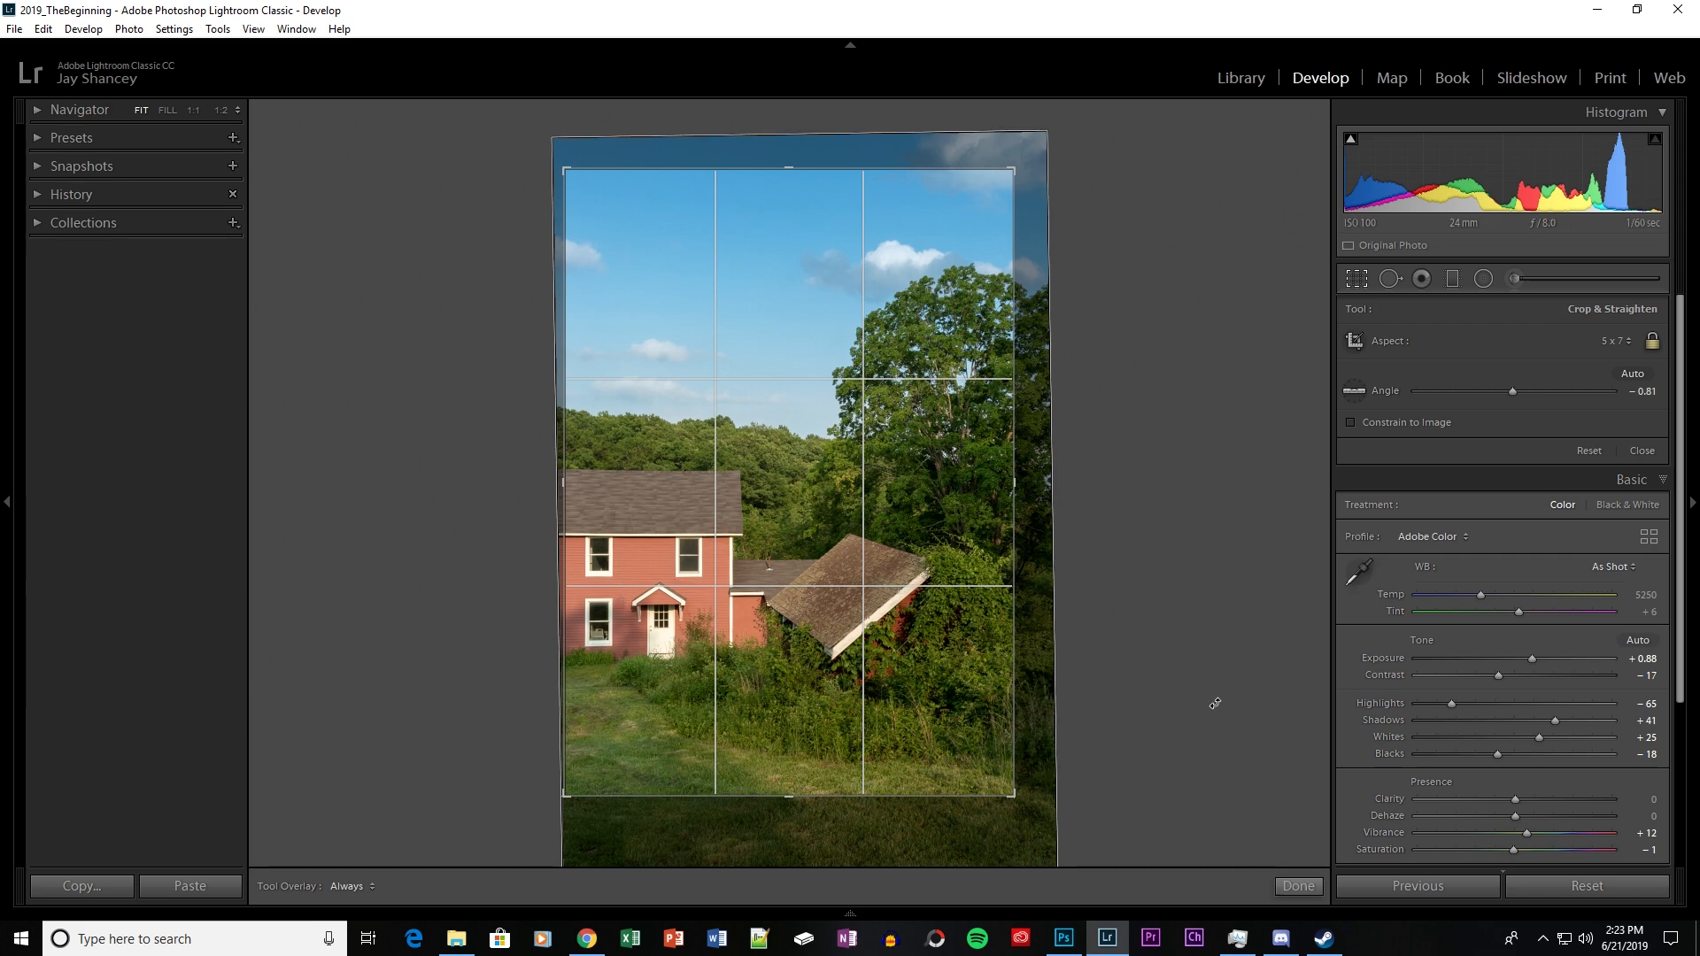
click(1305, 889)
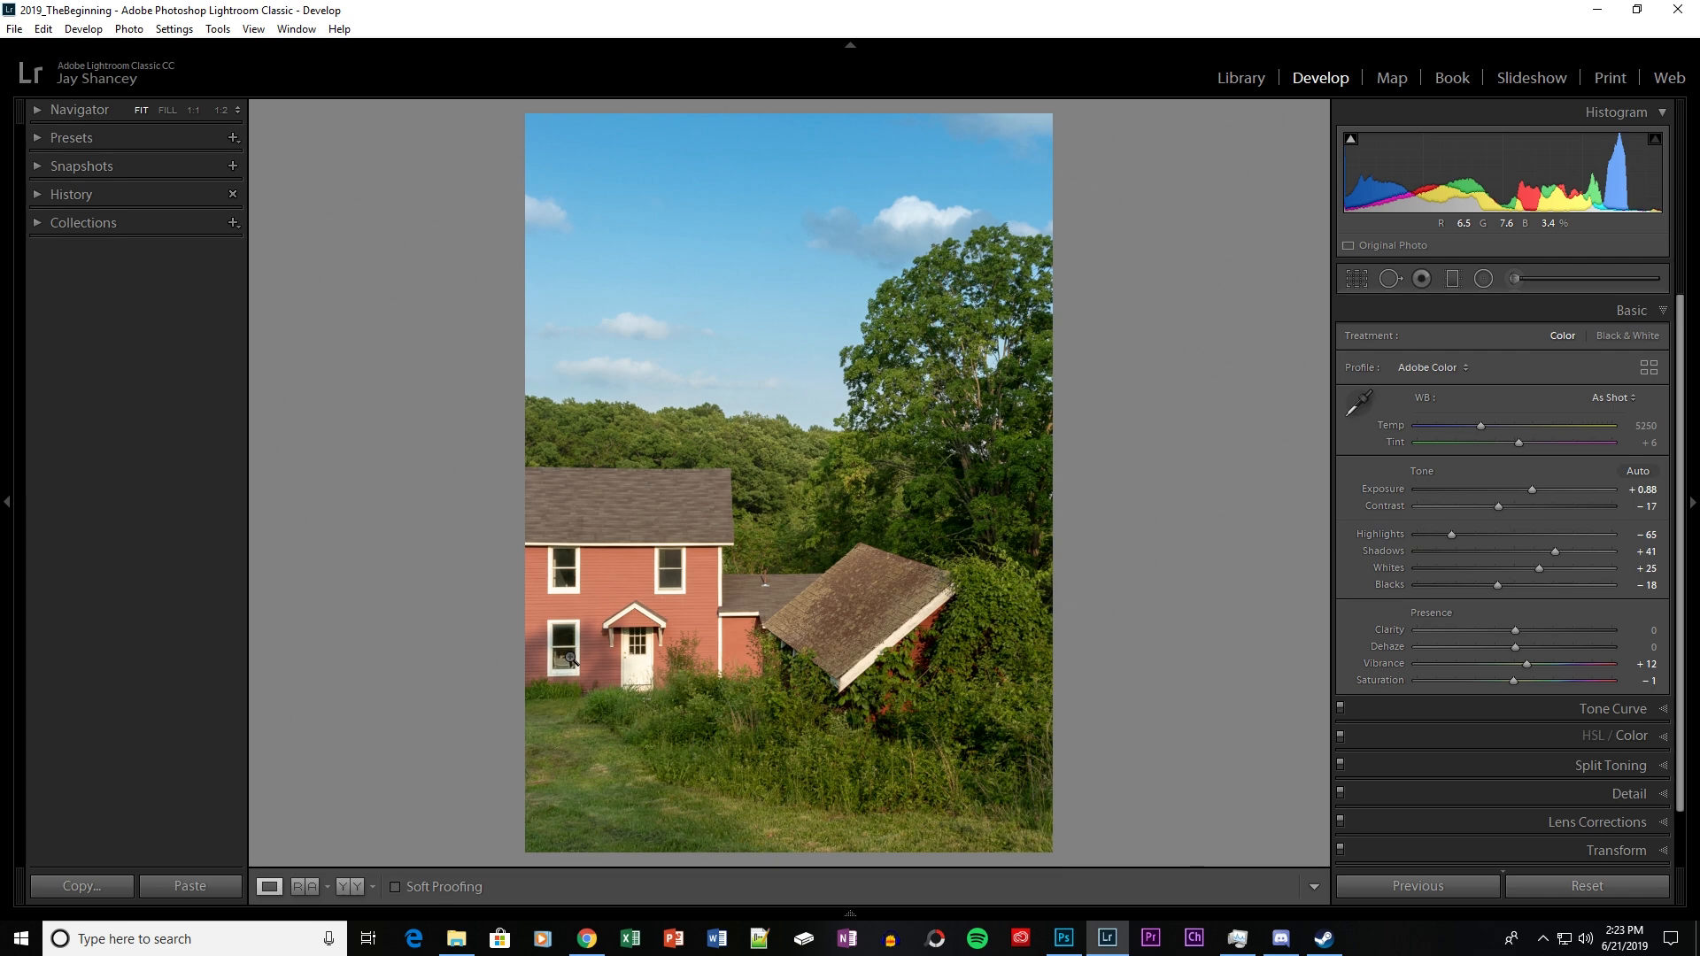
Open the selected photo IMG_0357.CR2 for editing in Adobe Photoshop CC 2019.
click(850, 913)
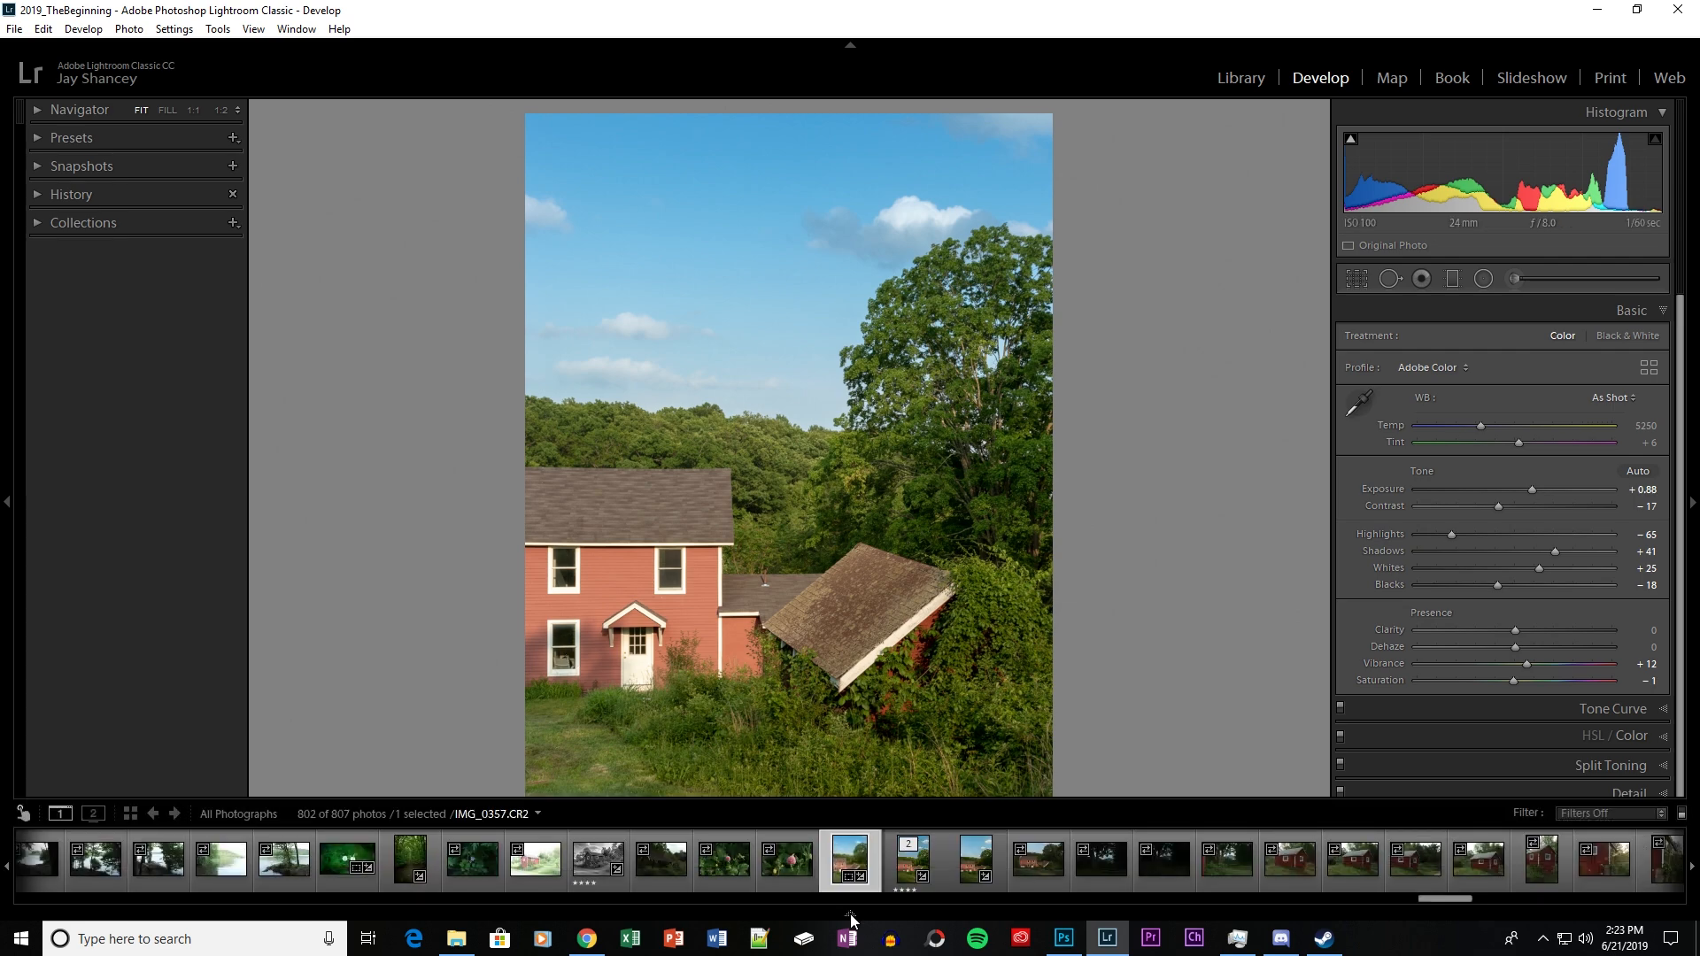
right_click(850, 854)
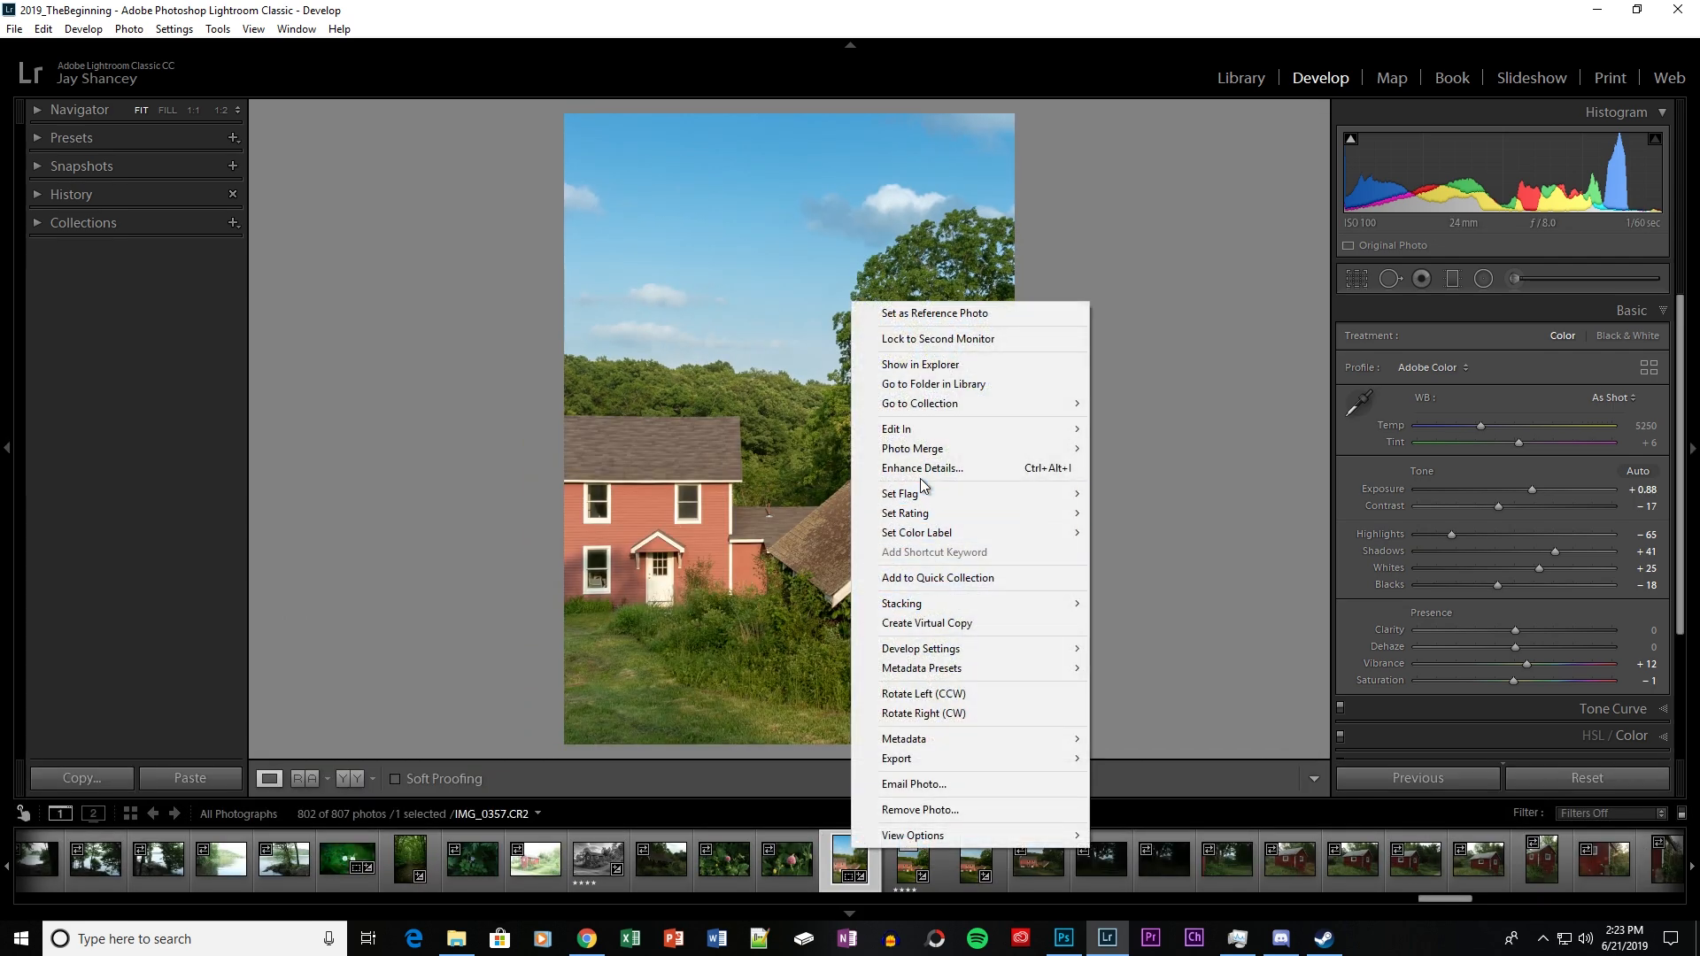
mouse_move(927, 434)
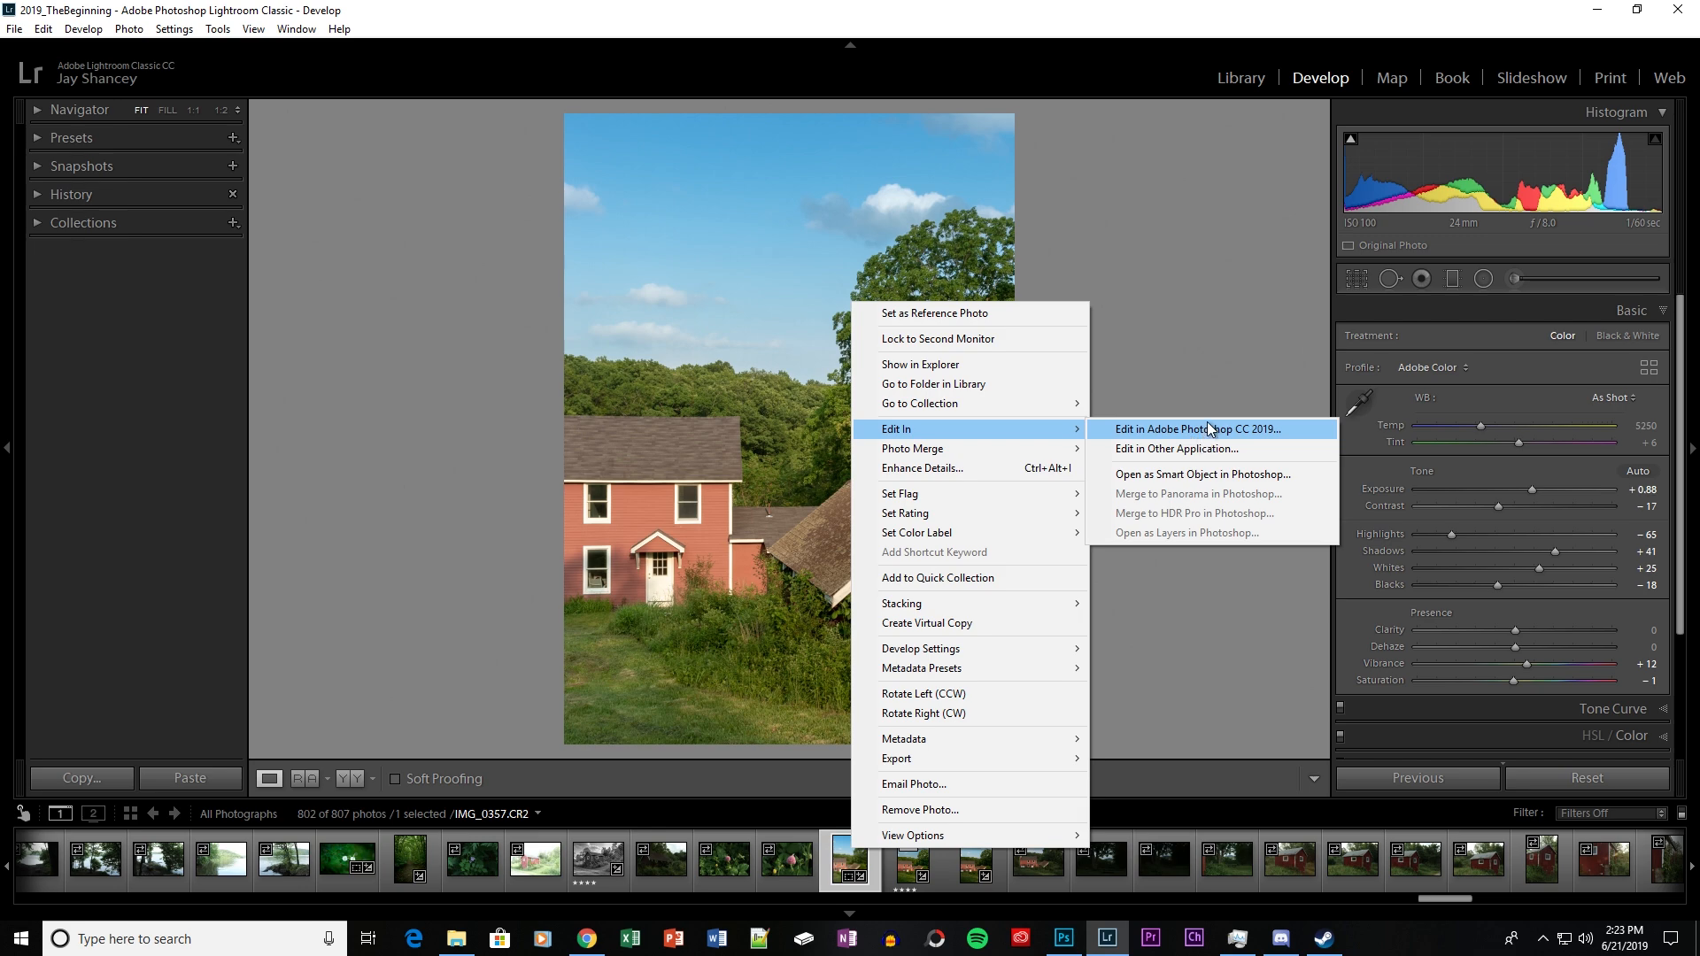
click(1211, 429)
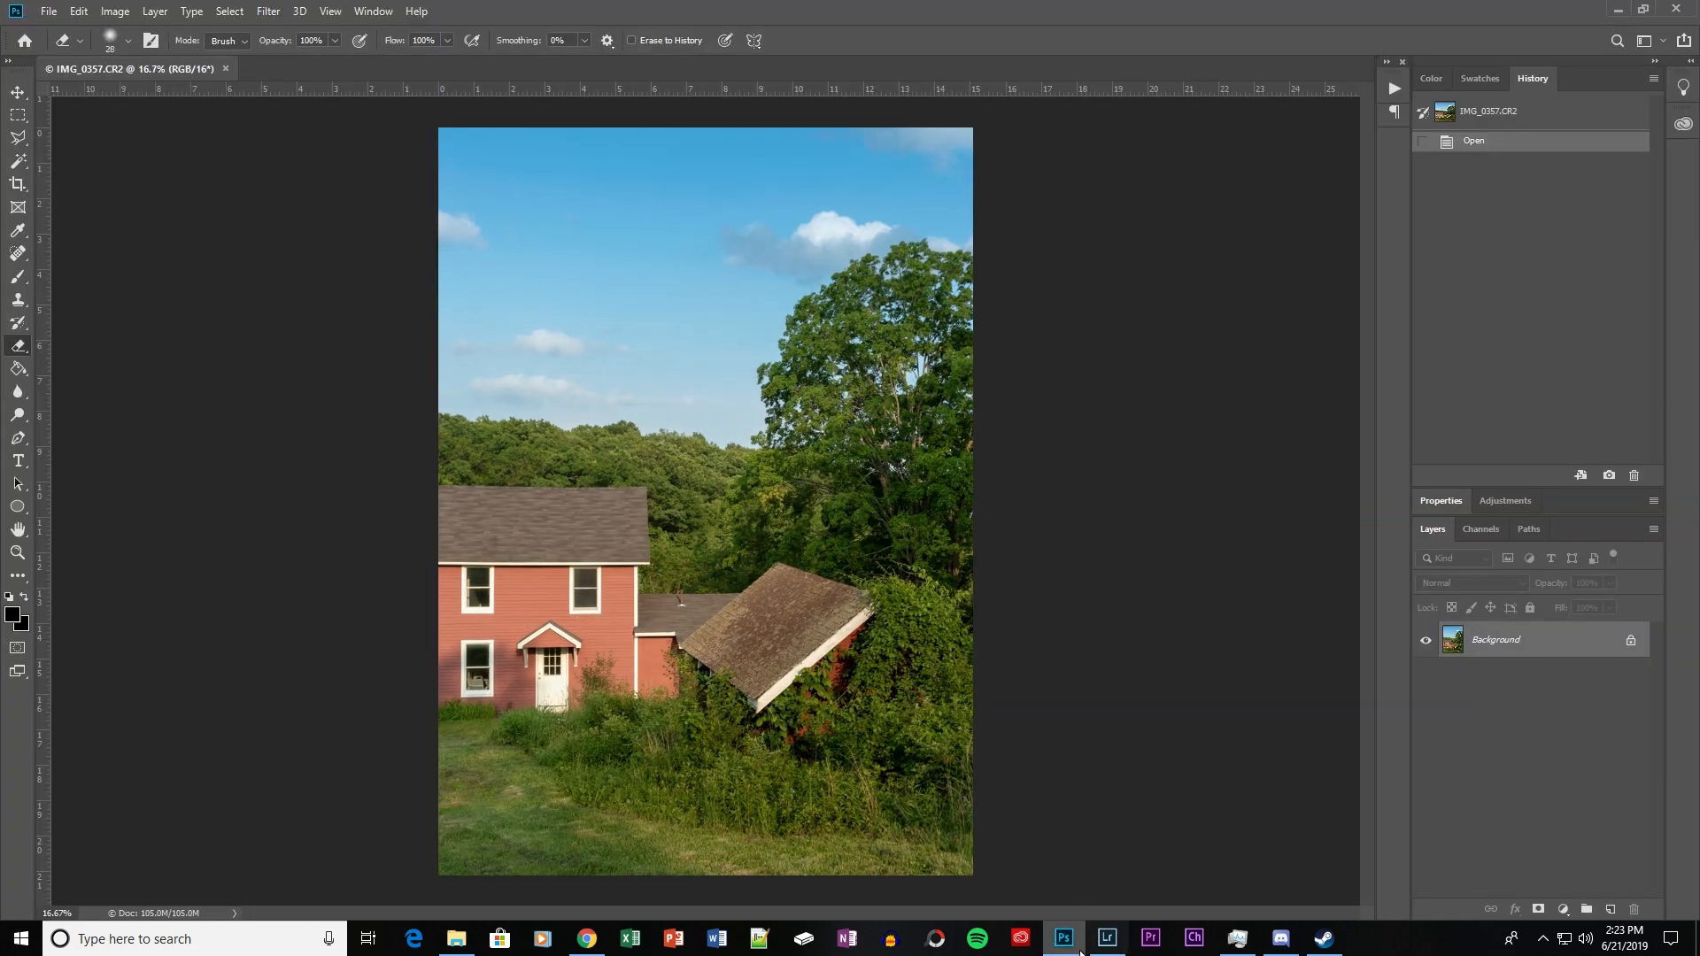
Switch back to Lightroom Classic and inspect the edited photo at closer and wider zoom levels.
click(1067, 946)
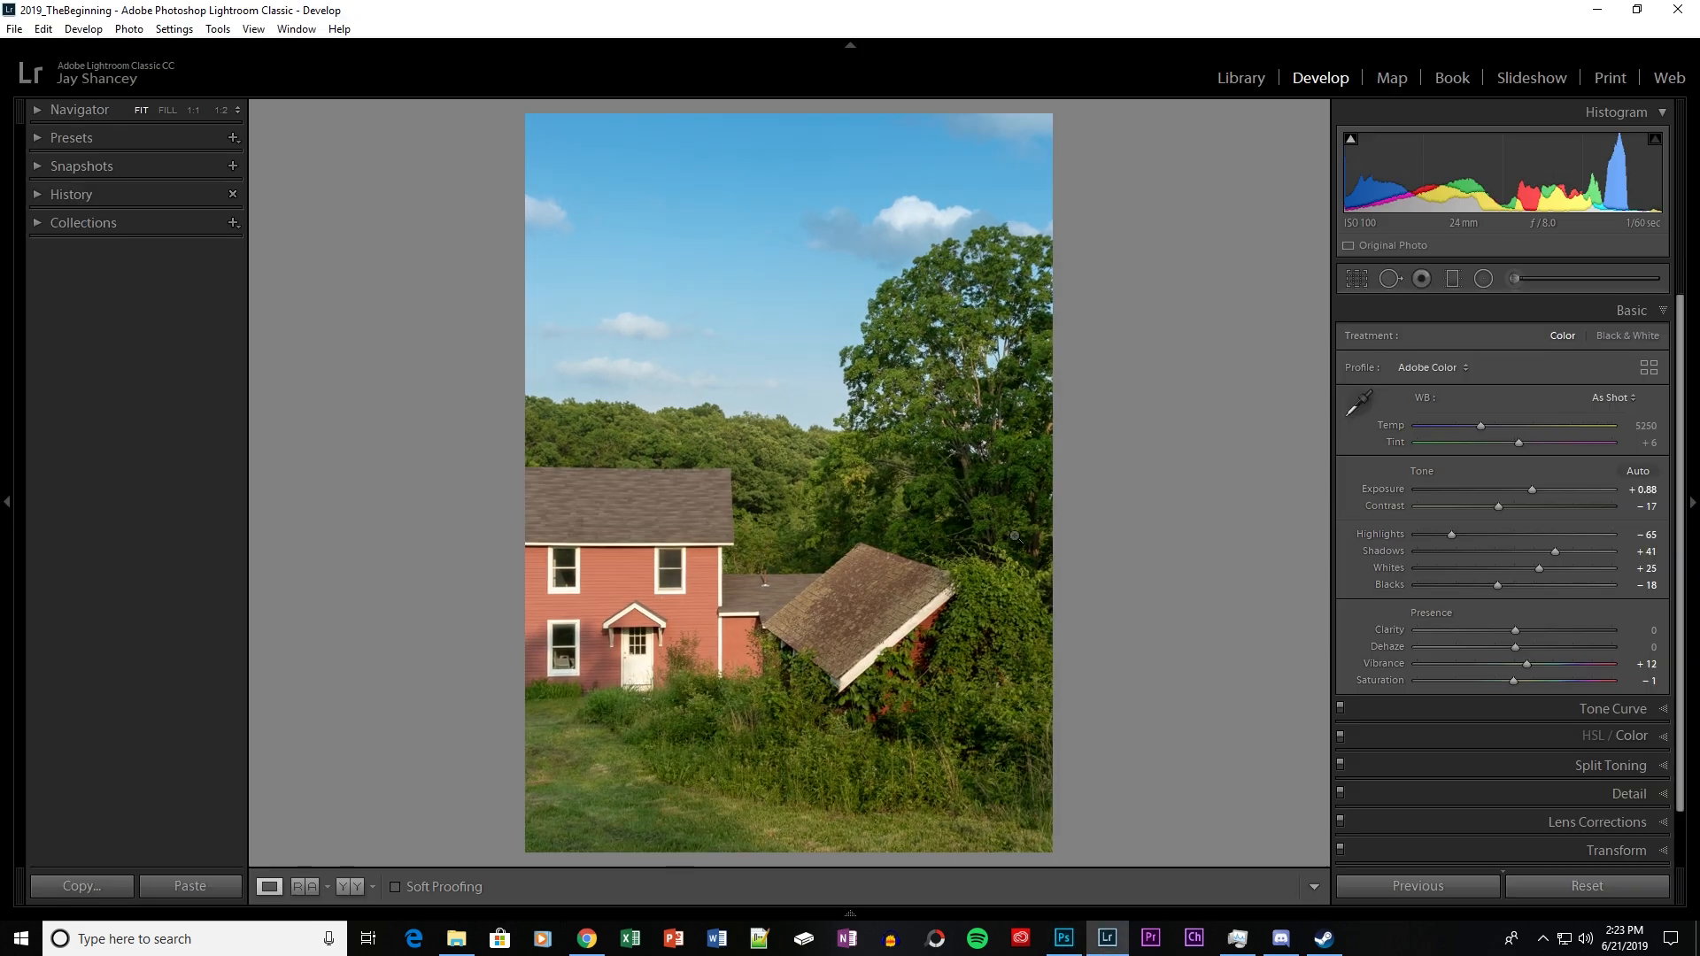
key(alt)
scroll(724, 612, up, 1)
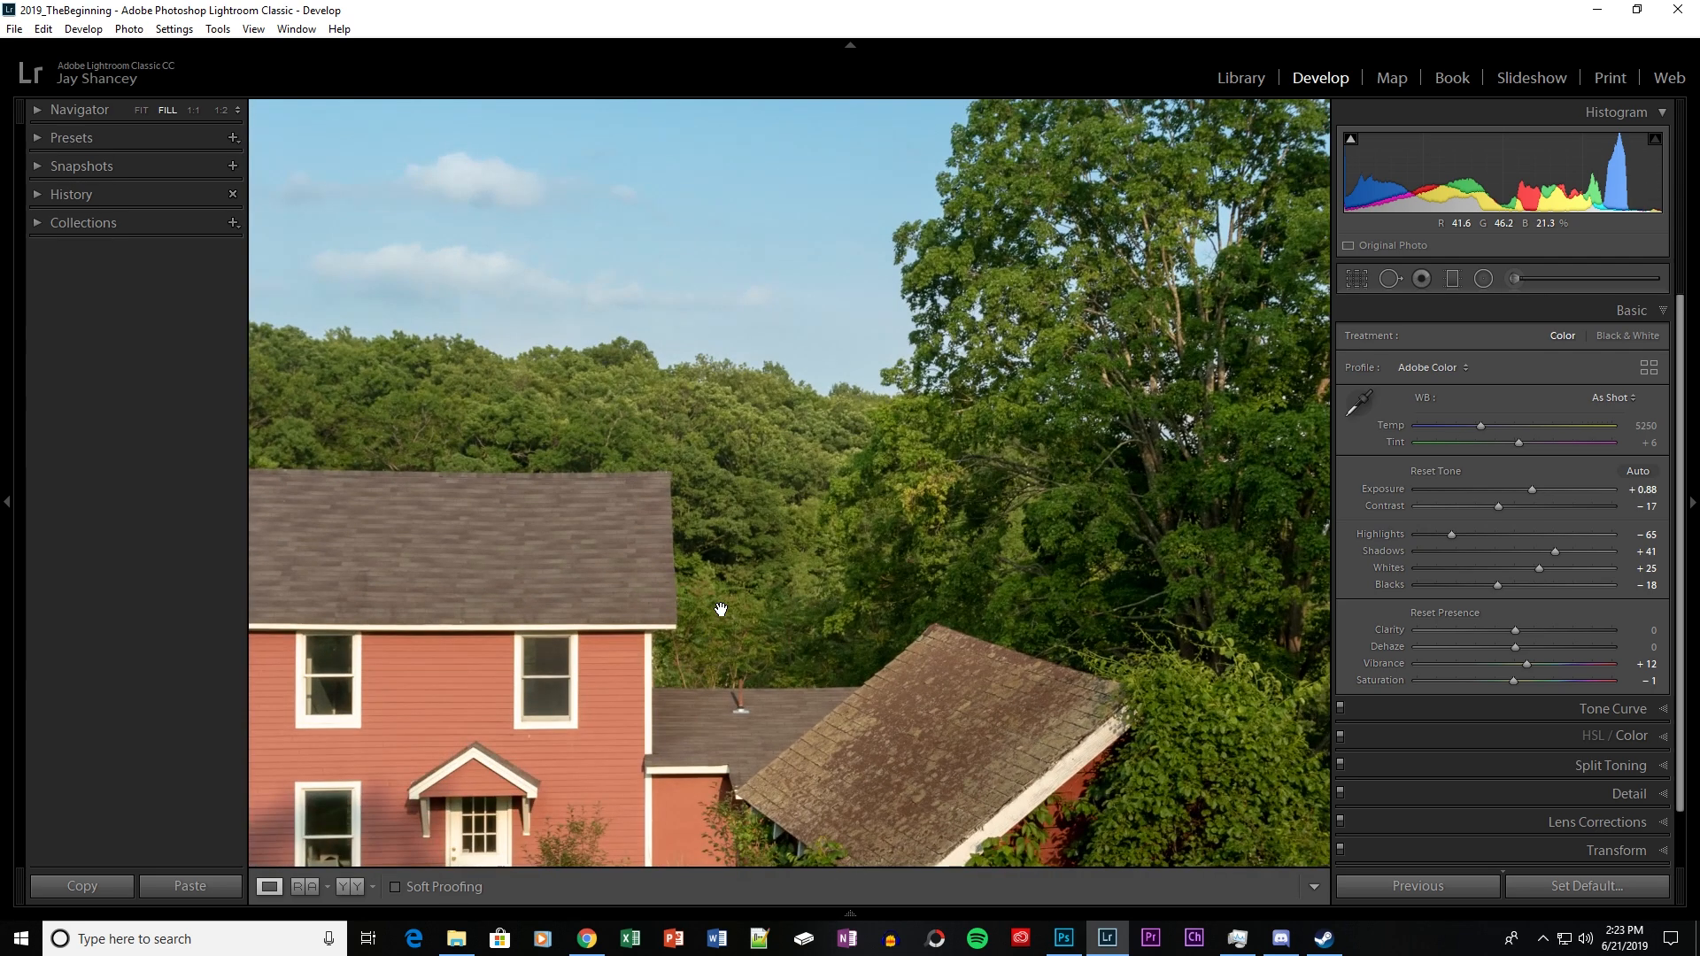
scroll(720, 609, down, 3)
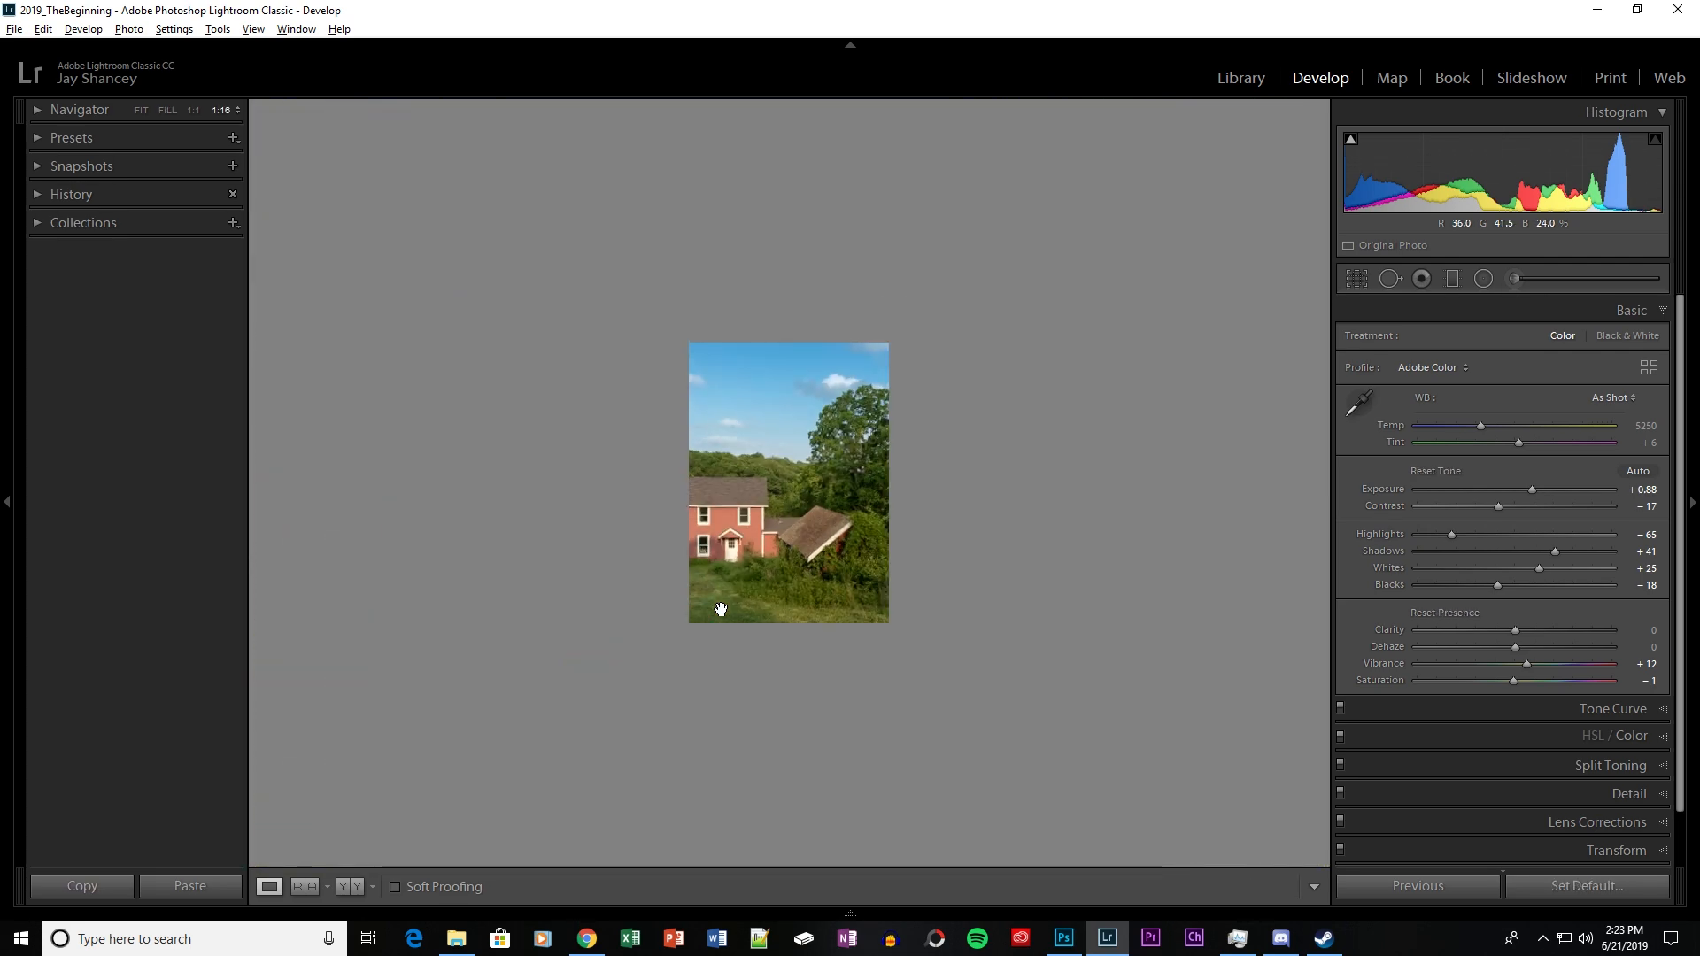
Inspect the trees and the house's roof edge at 2:1 zoom, and return to the fitted view of the whole photo.
scroll(721, 609, up, 4)
scroll(721, 609, up, 4)
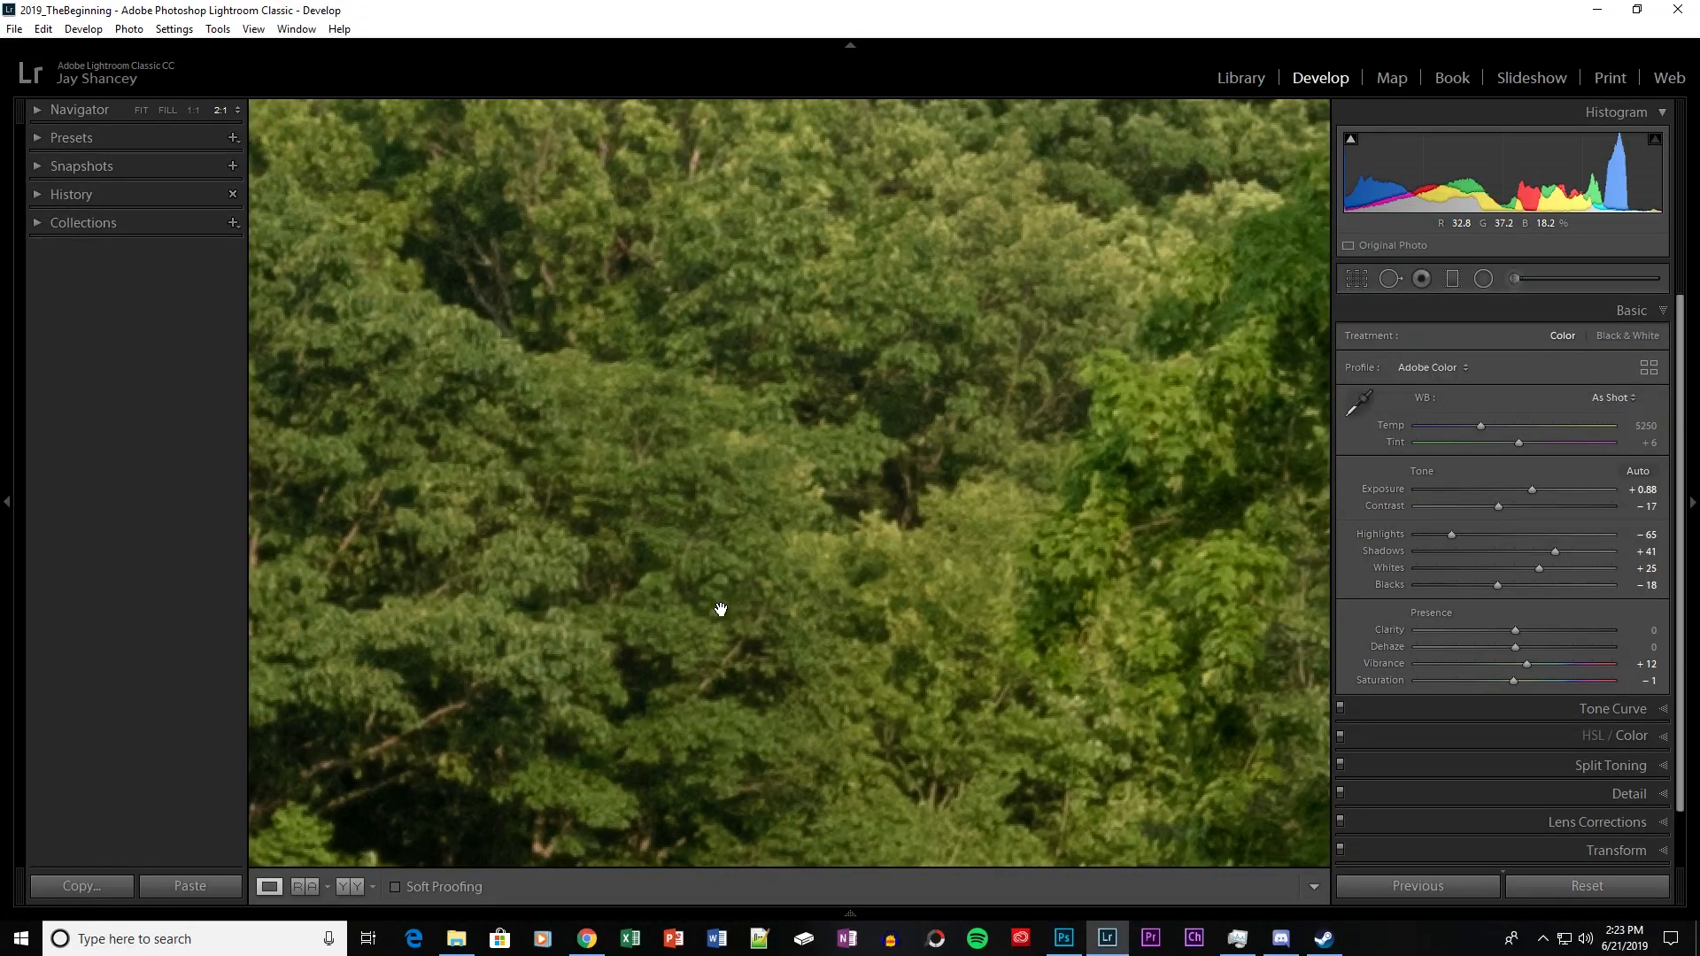
click(623, 749)
click(620, 748)
drag(619, 749, 802, 639)
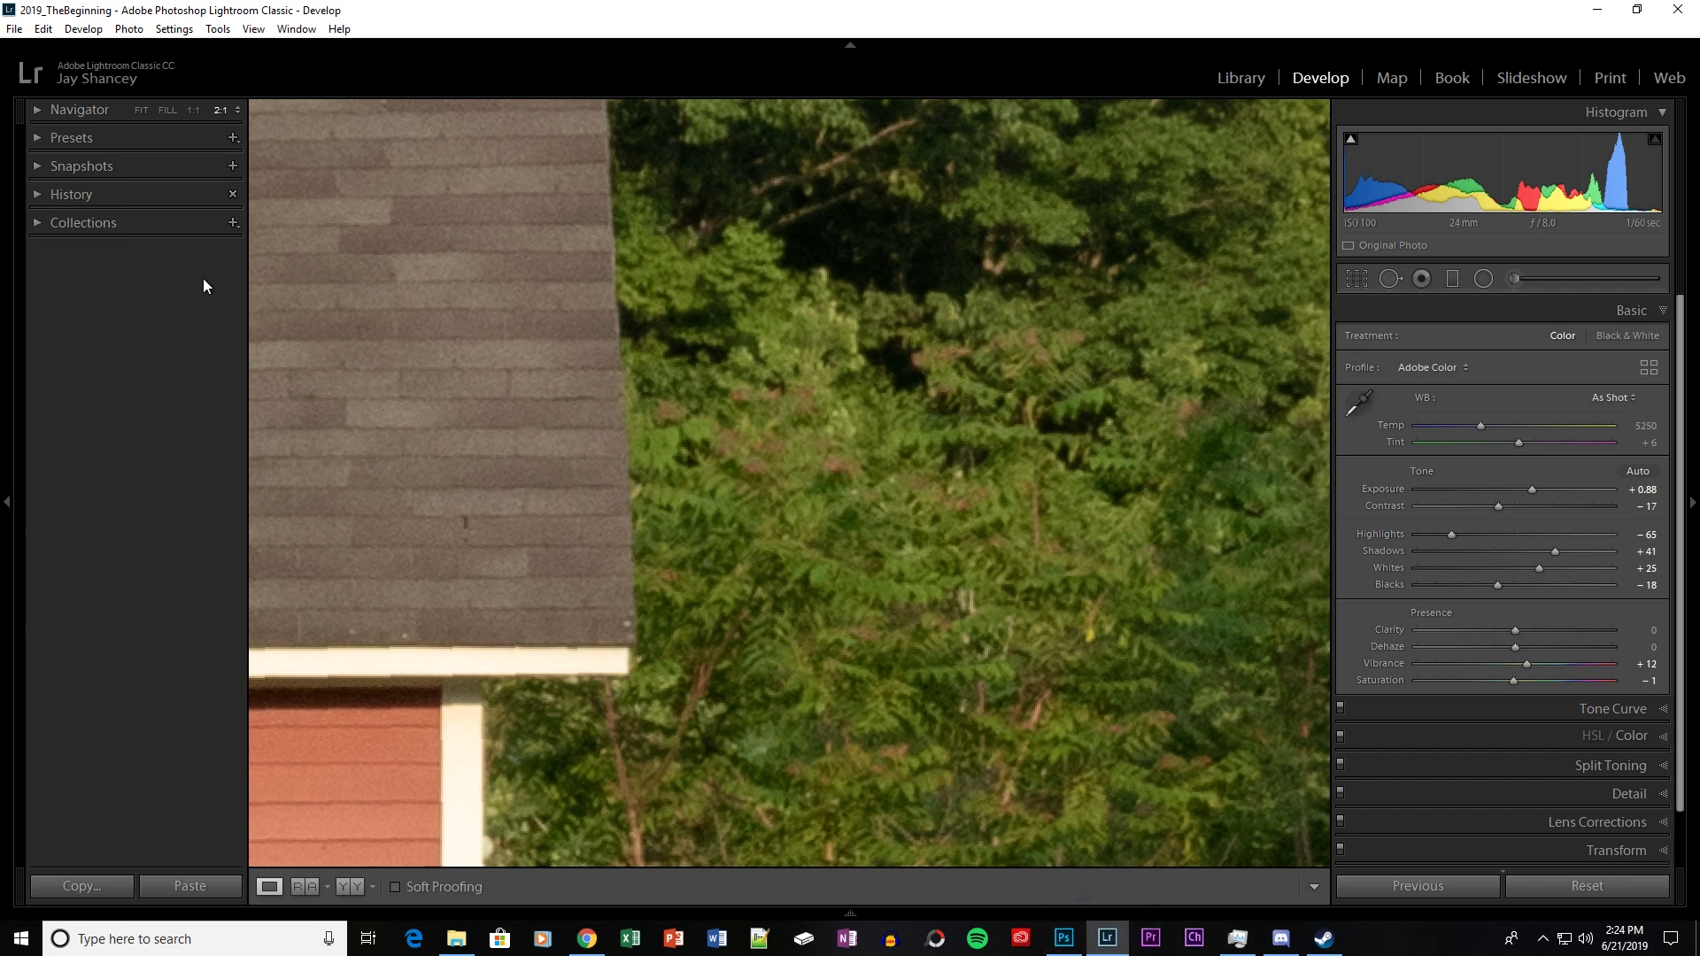
click(140, 110)
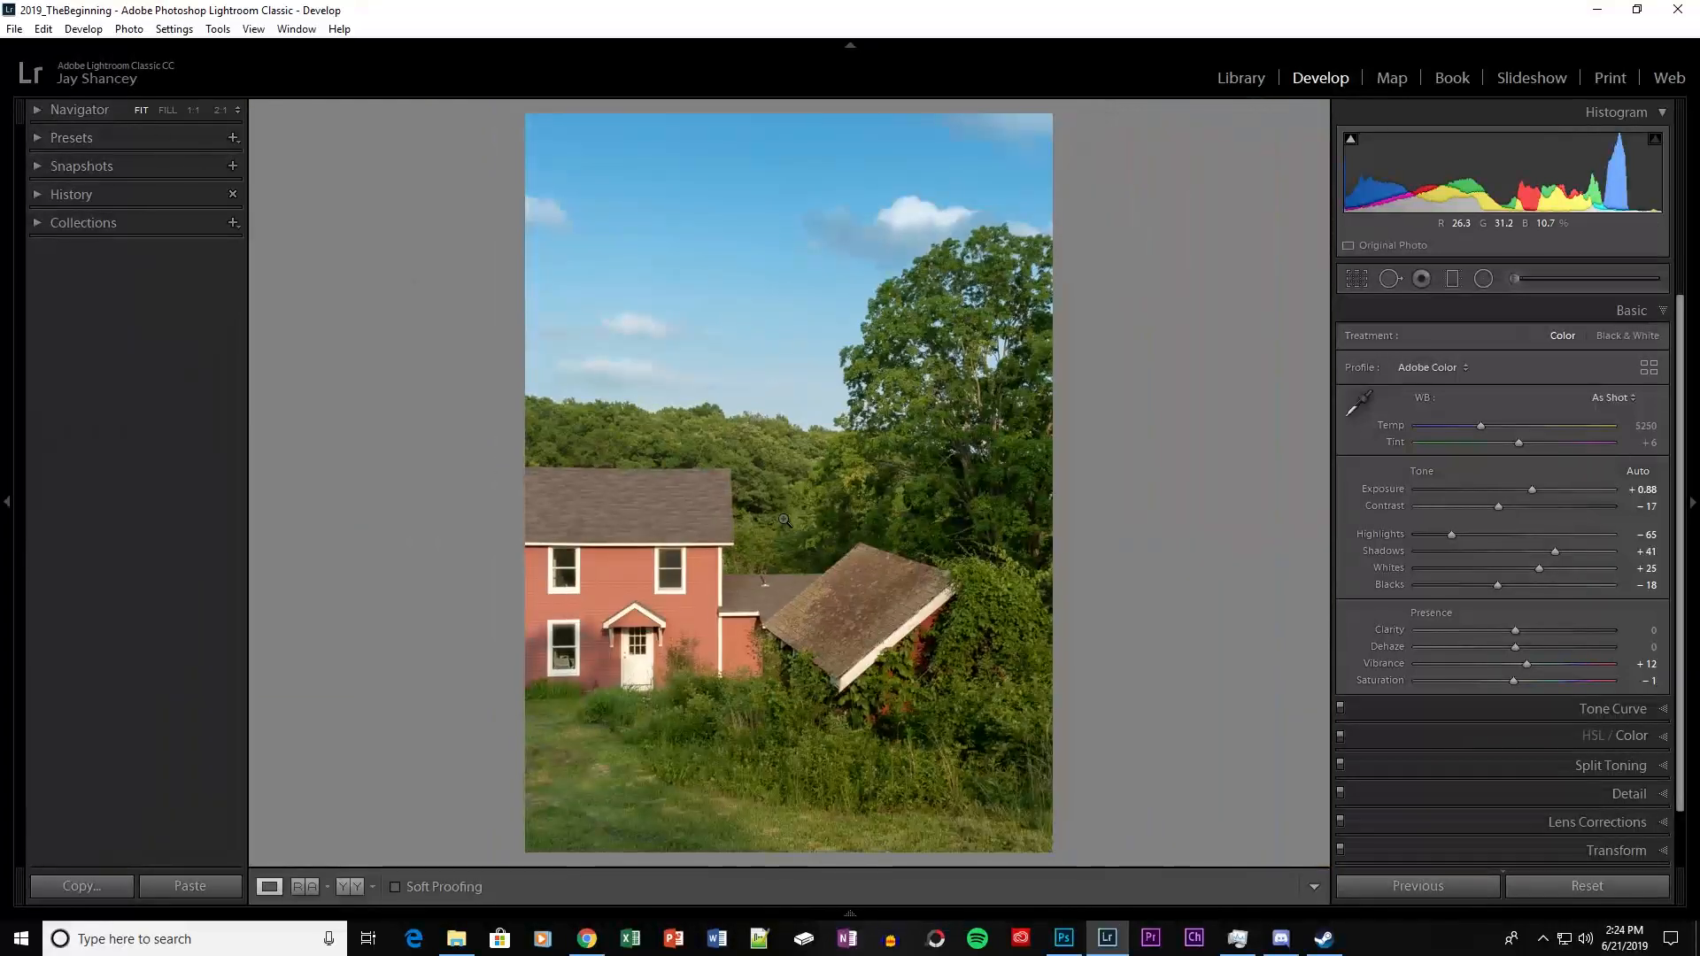
Switch to Photoshop and bring the upper-storey window above the door into close view at 200%.
click(1063, 939)
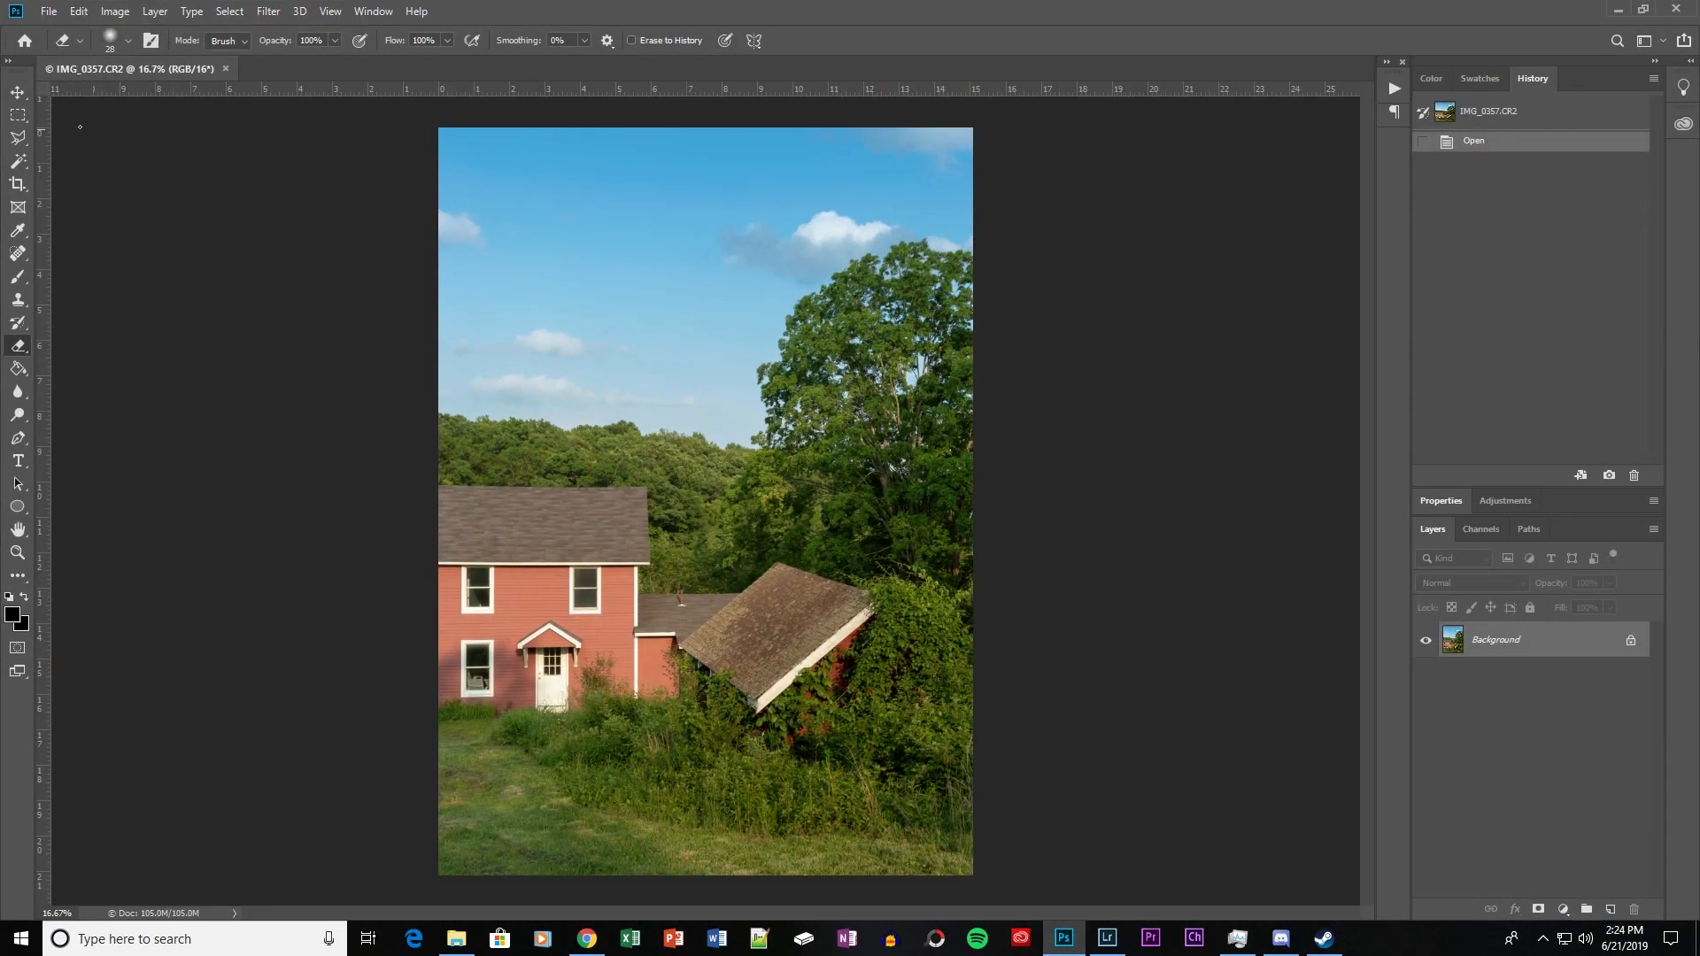
click(14, 93)
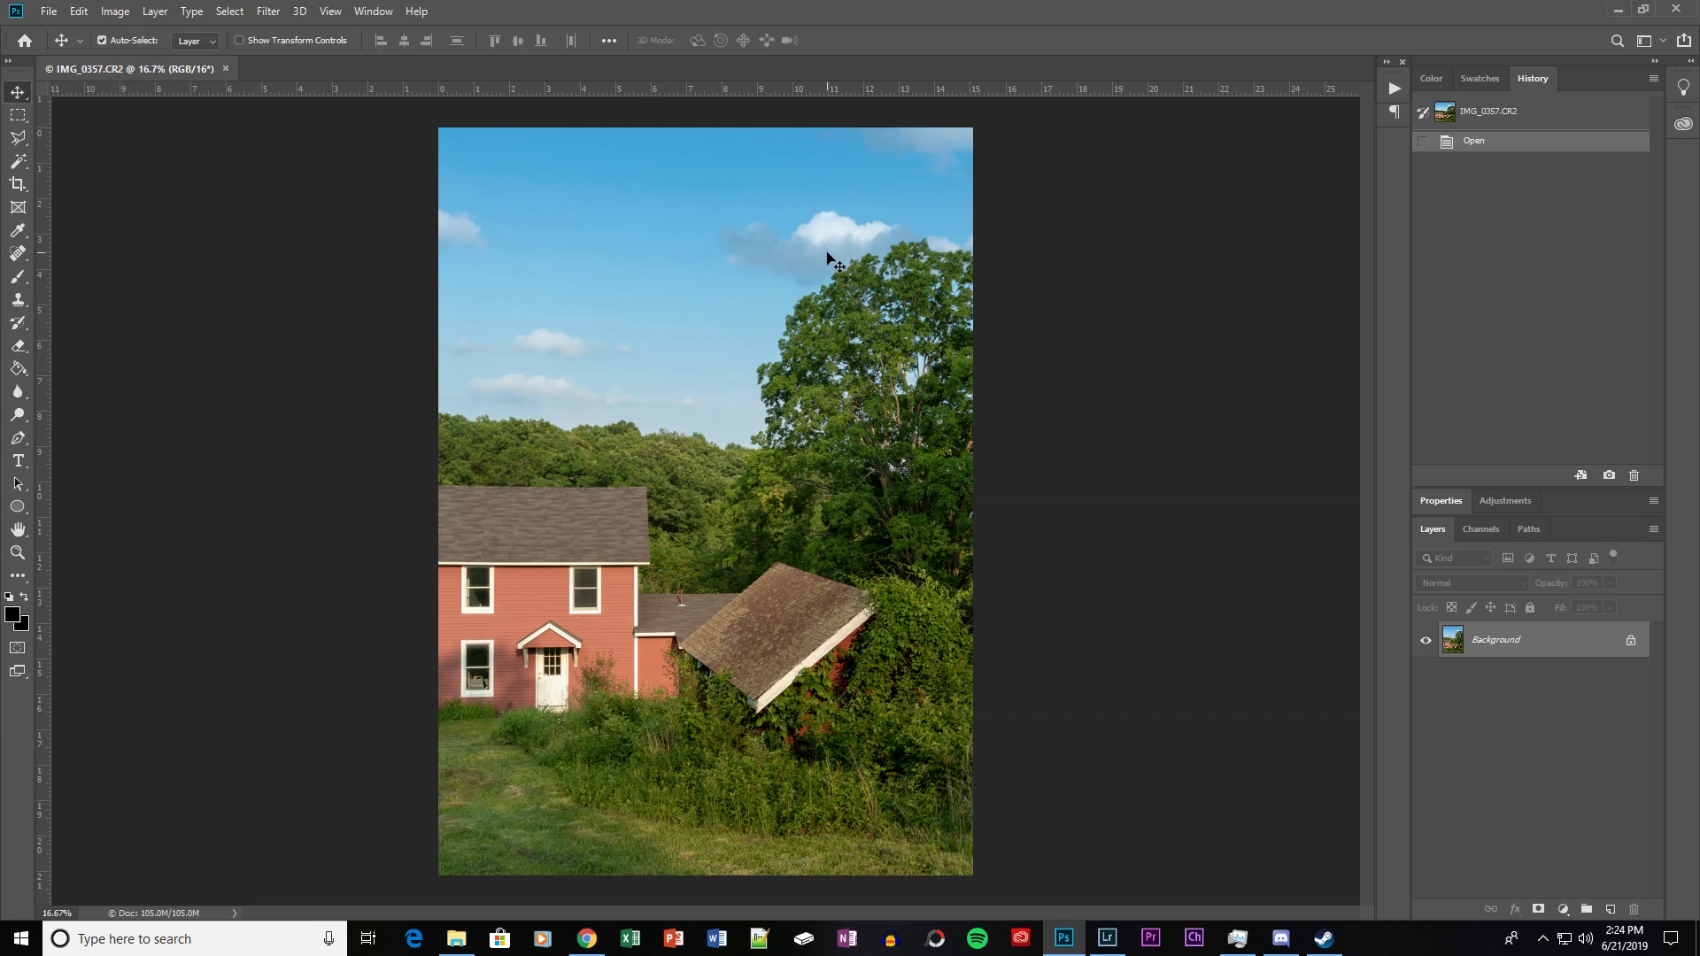
mouse_move(1074, 950)
key(ctrl+plus)
key(ctrl+plus)
key(ctrl+plus)
key(ctrl+plus)
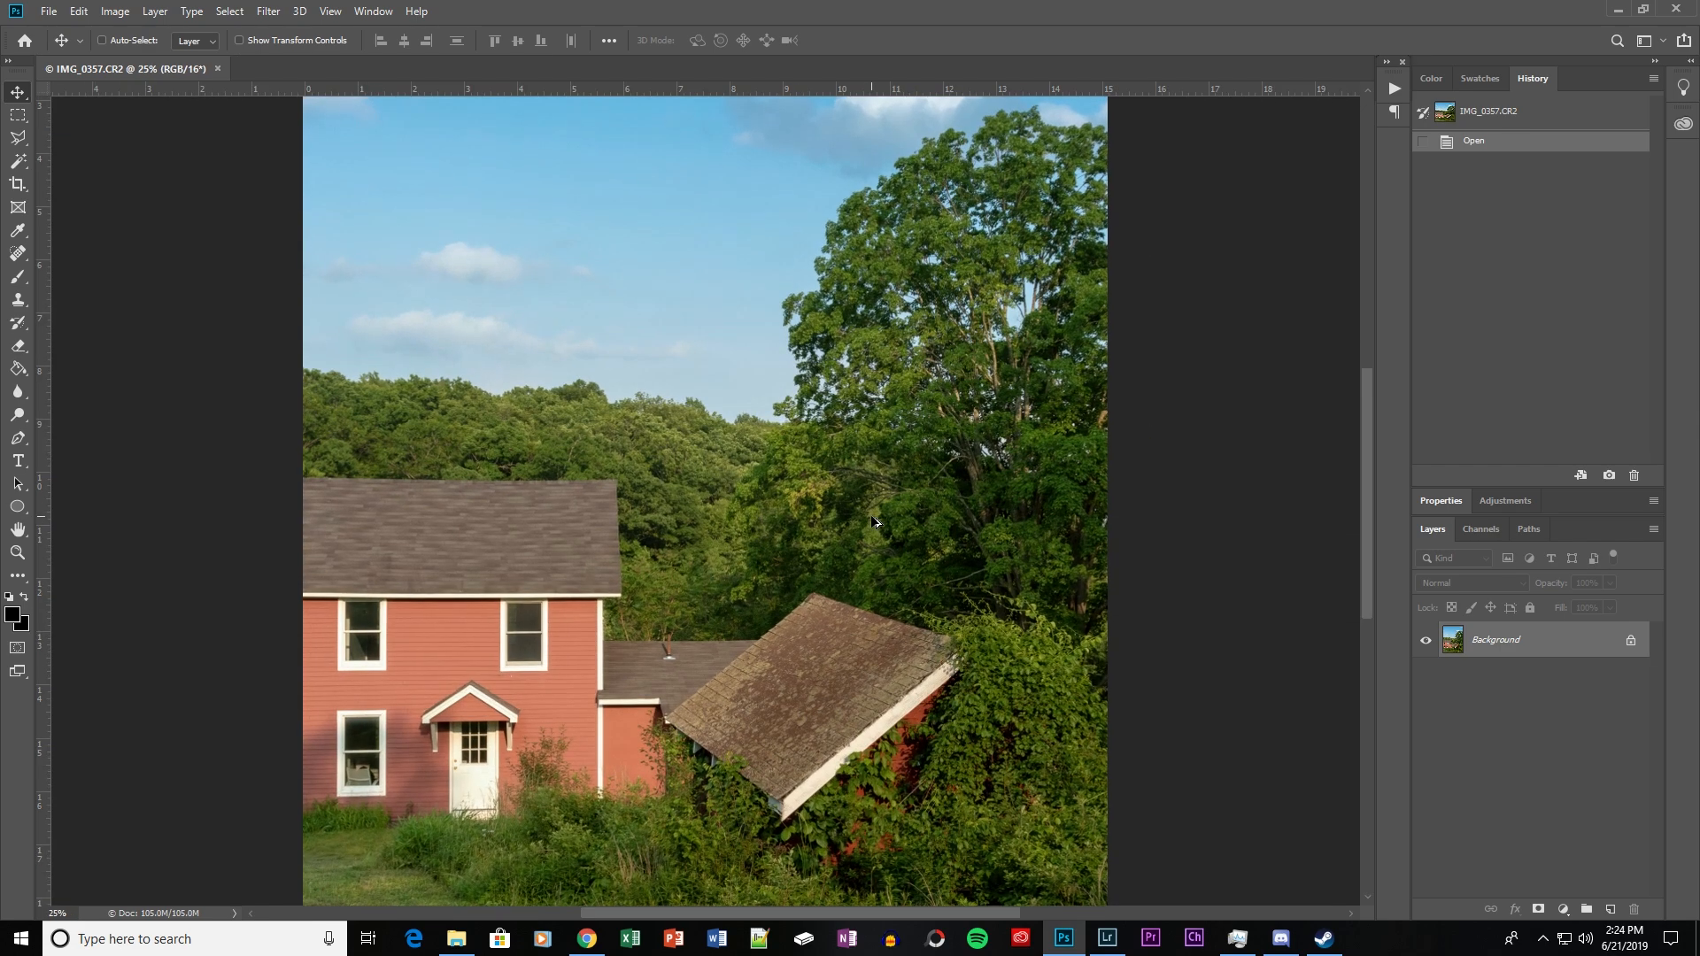
key(ctrl+plus)
key(ctrl+plus)
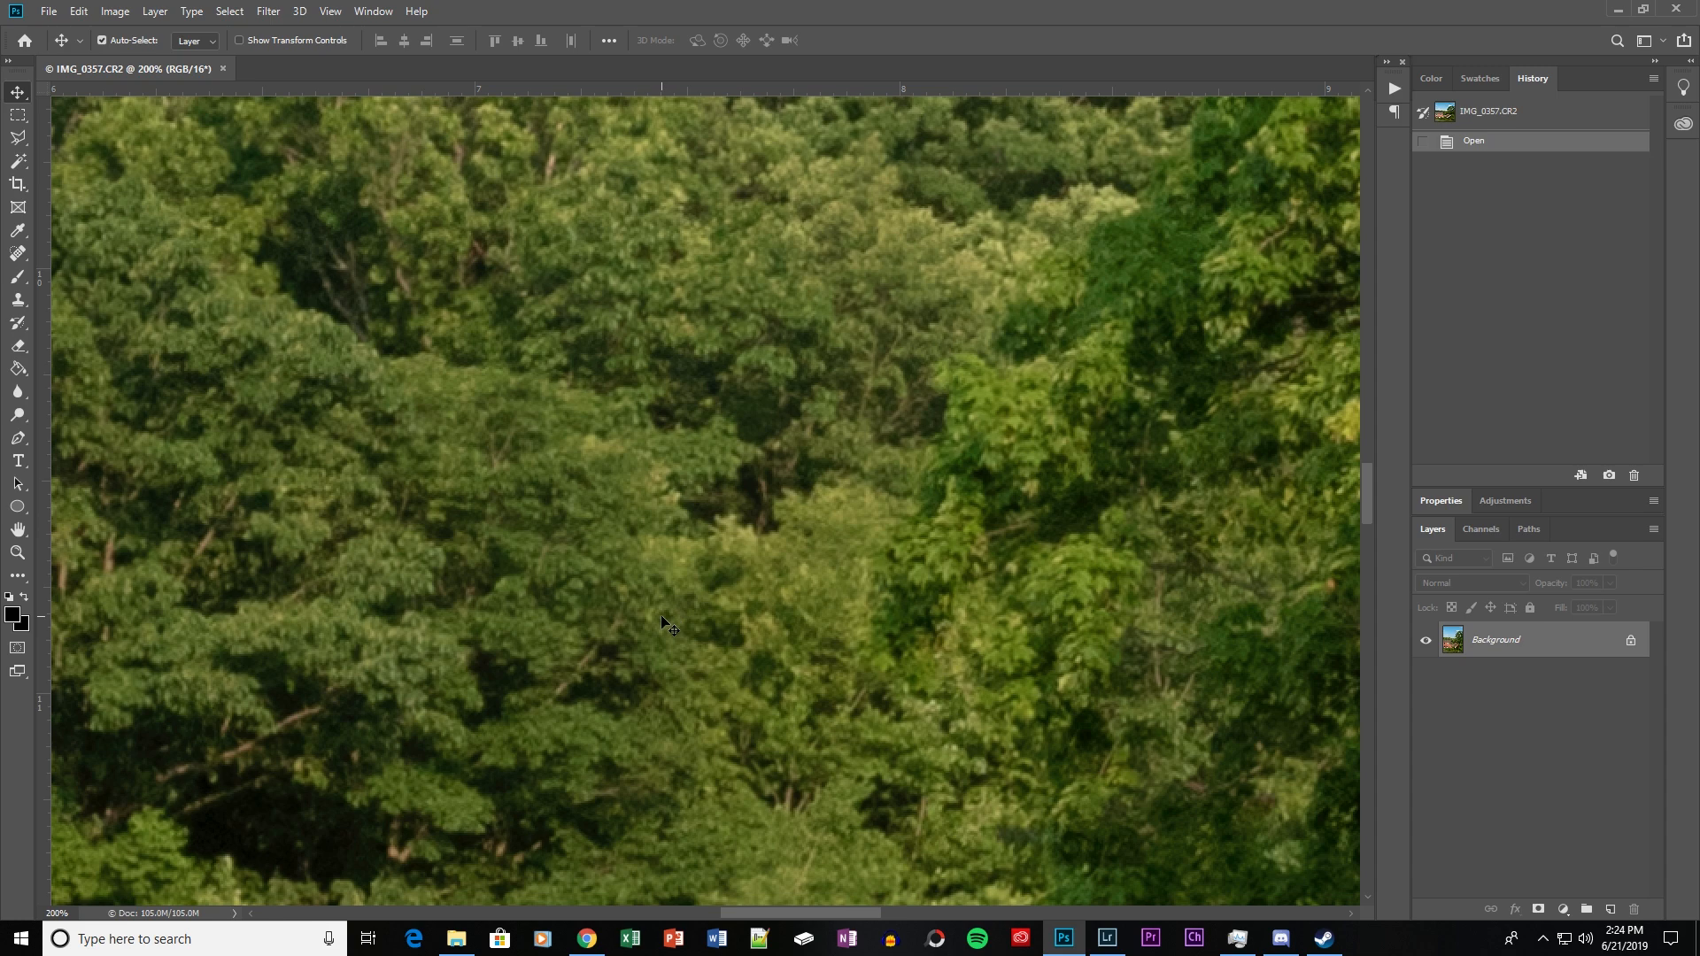
drag(626, 695, 794, 336)
drag(522, 755, 959, 606)
drag(638, 447, 725, 384)
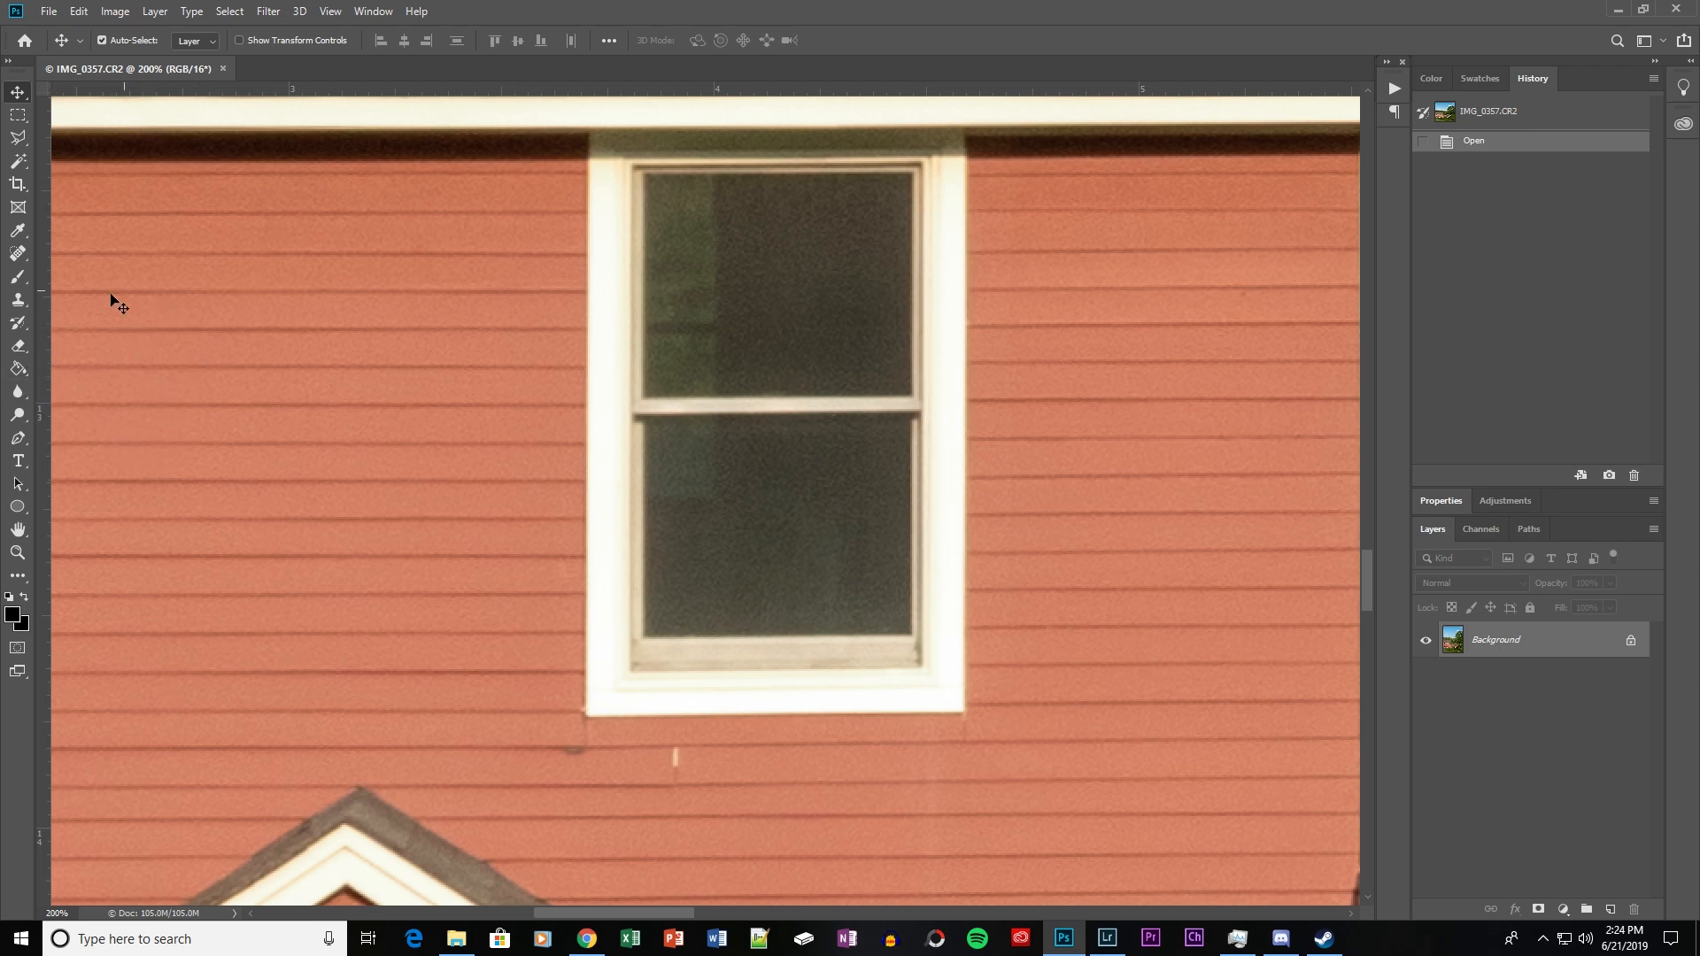
Clone-stamp dark glass over the lighter reflections in both panes of the upper-storey window above the door.
click(18, 300)
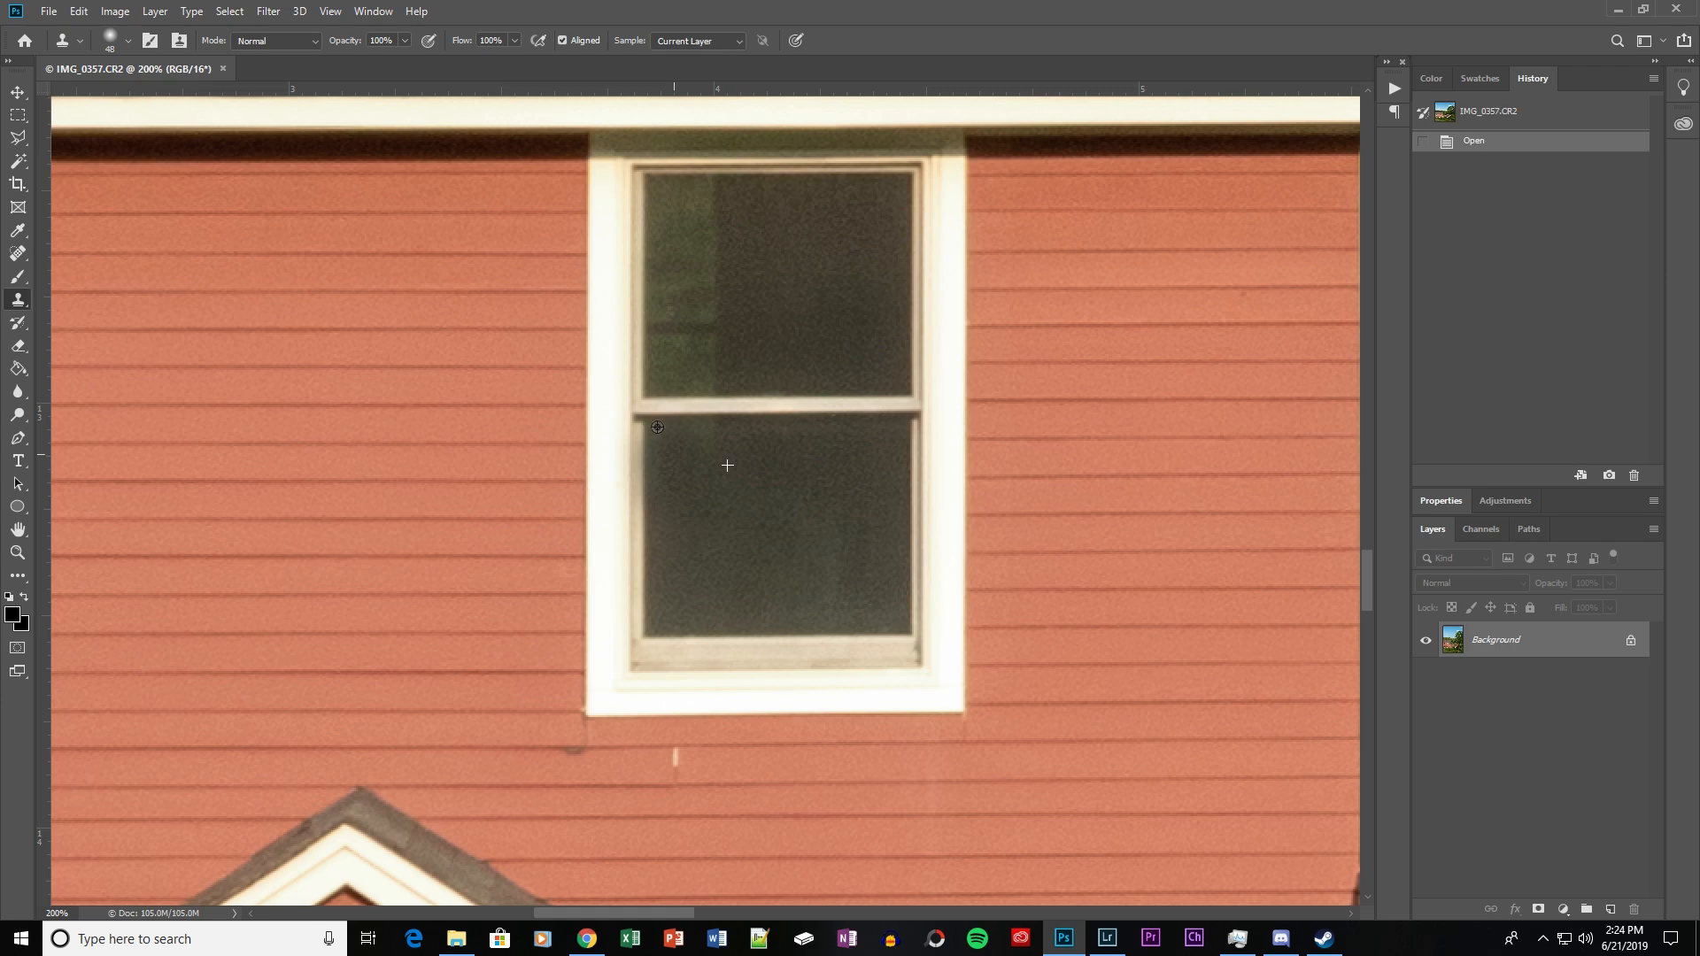
click(698, 424)
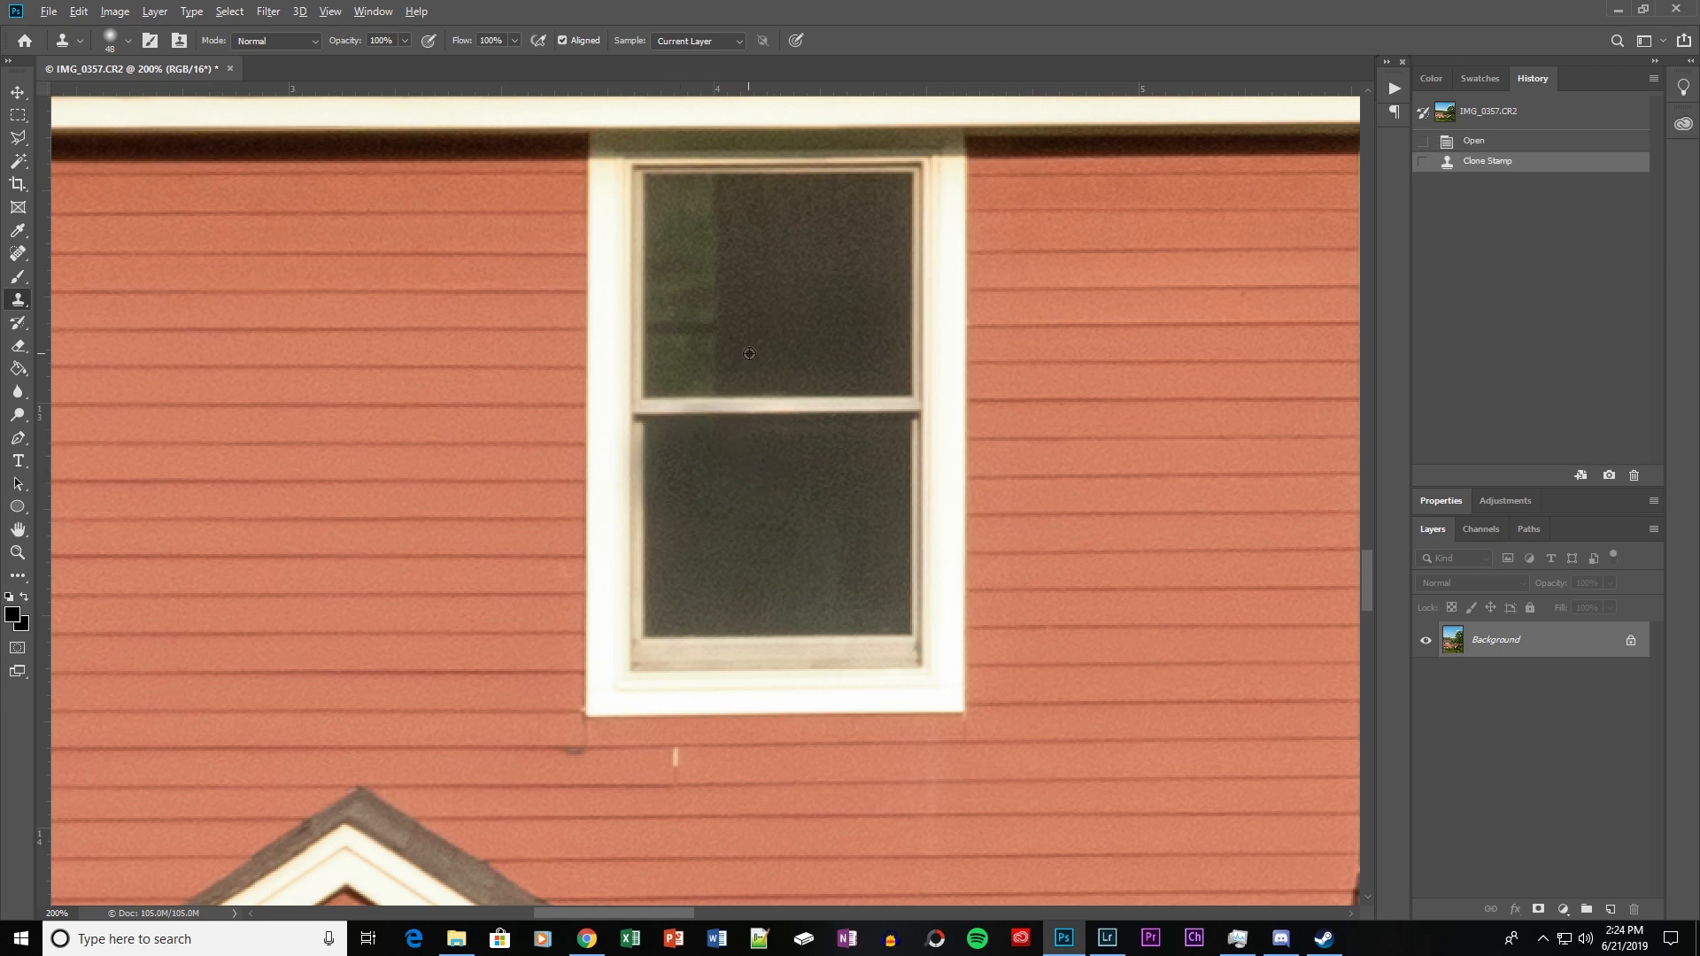
mouse_move(708, 354)
mouse_down()
mouse_move(701, 328)
mouse_move(644, 337)
mouse_move(688, 307)
mouse_move(661, 292)
mouse_move(673, 191)
mouse_up()
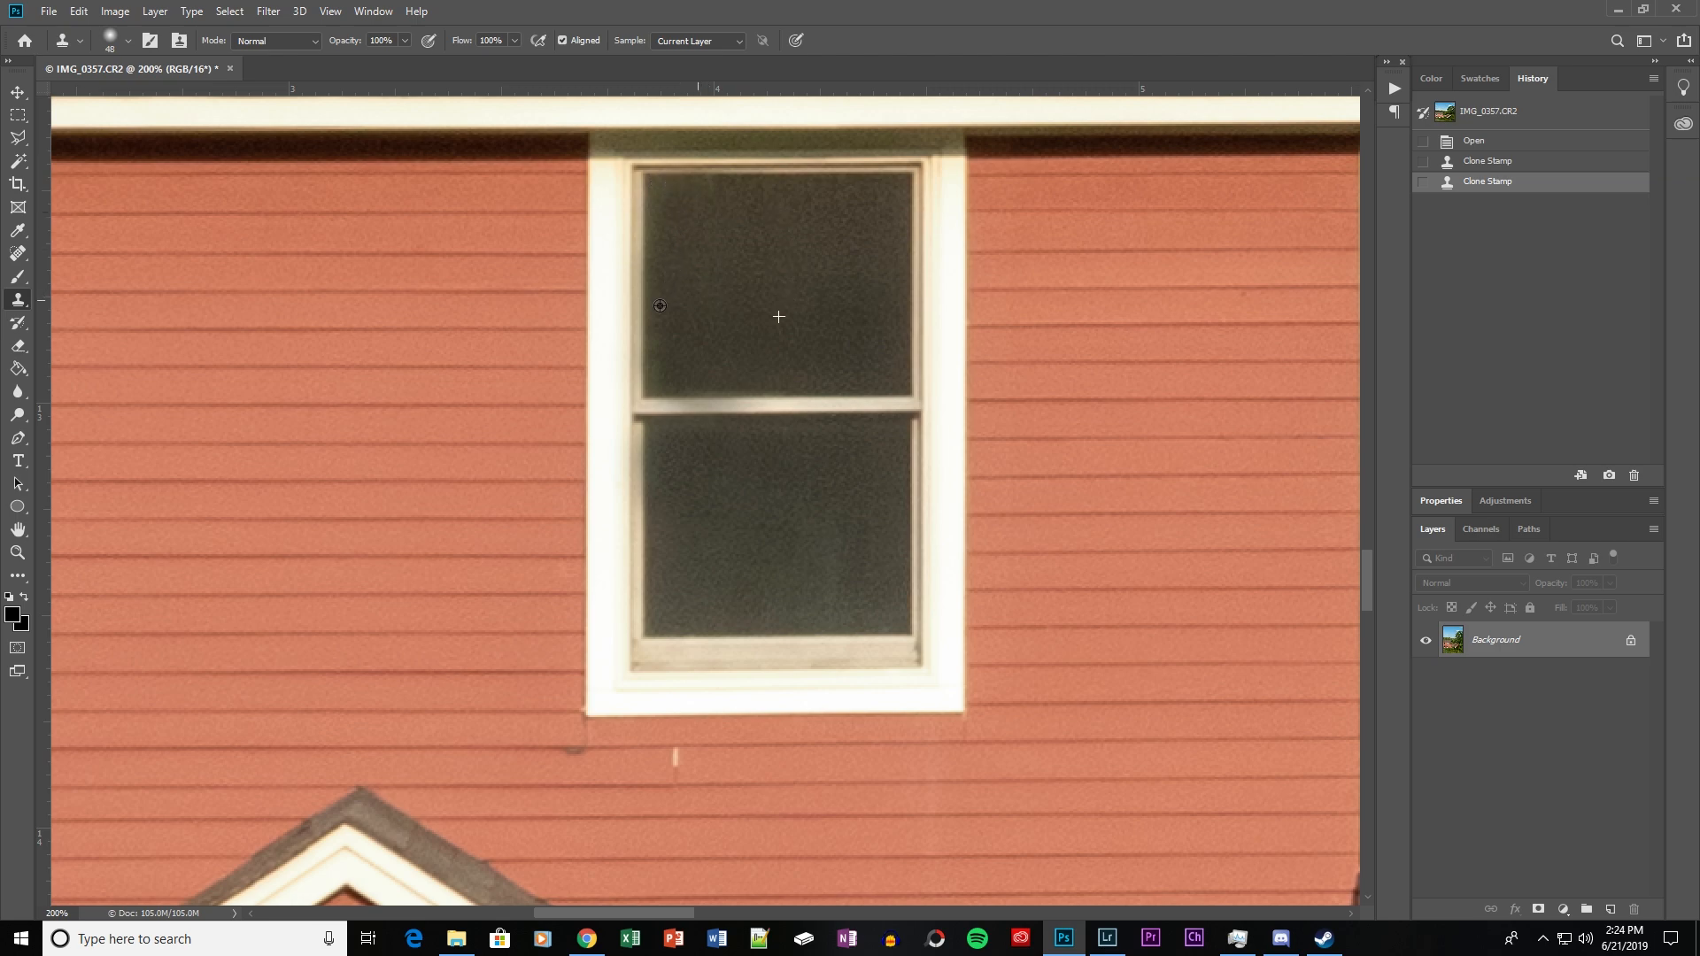
drag(660, 304, 660, 302)
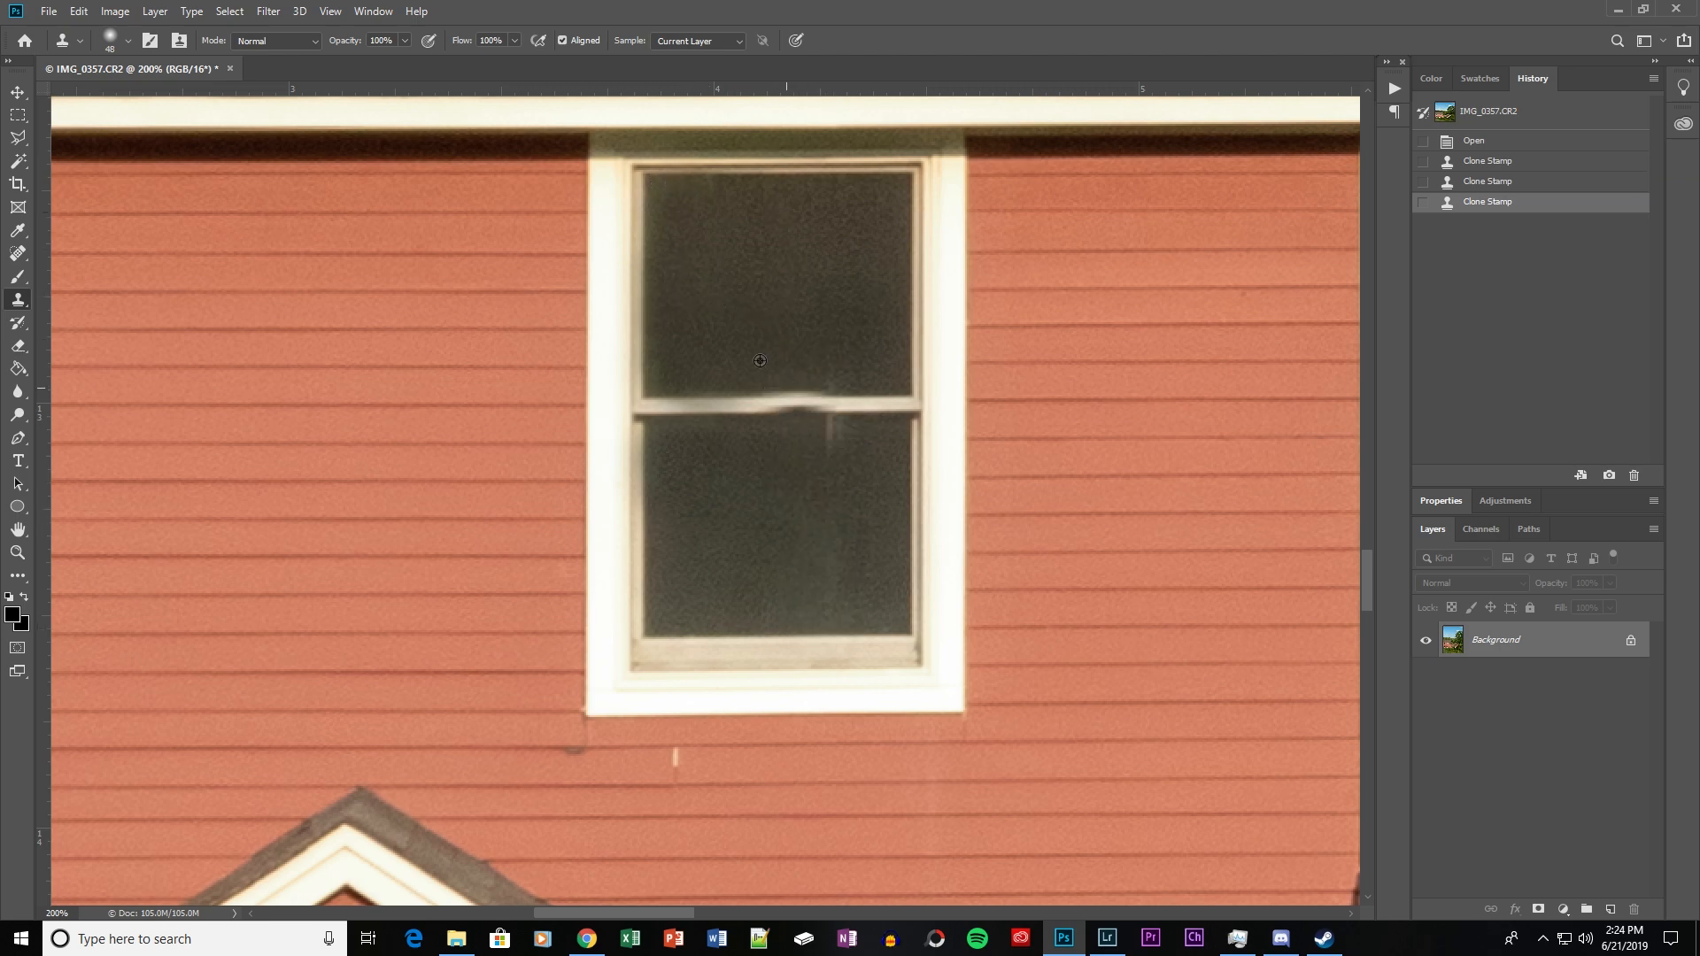
Outline the cleaned window's inner sash with the Polygonal Lasso and copy it onto a new layer.
click(18, 93)
click(18, 139)
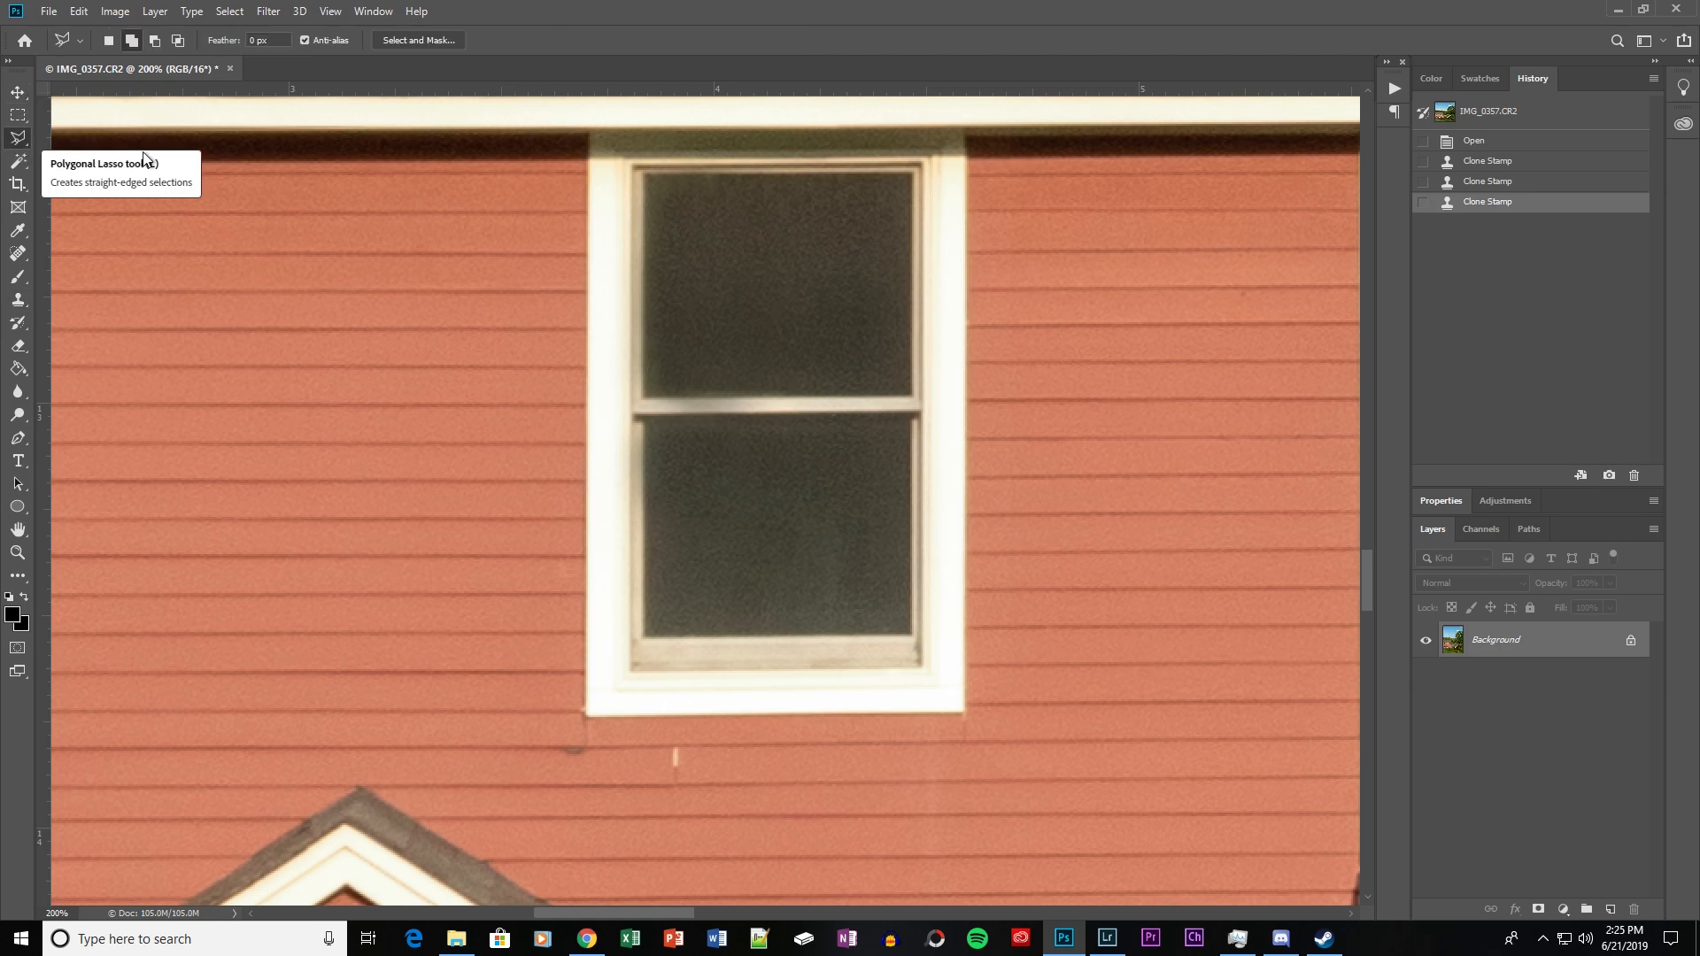
click(633, 167)
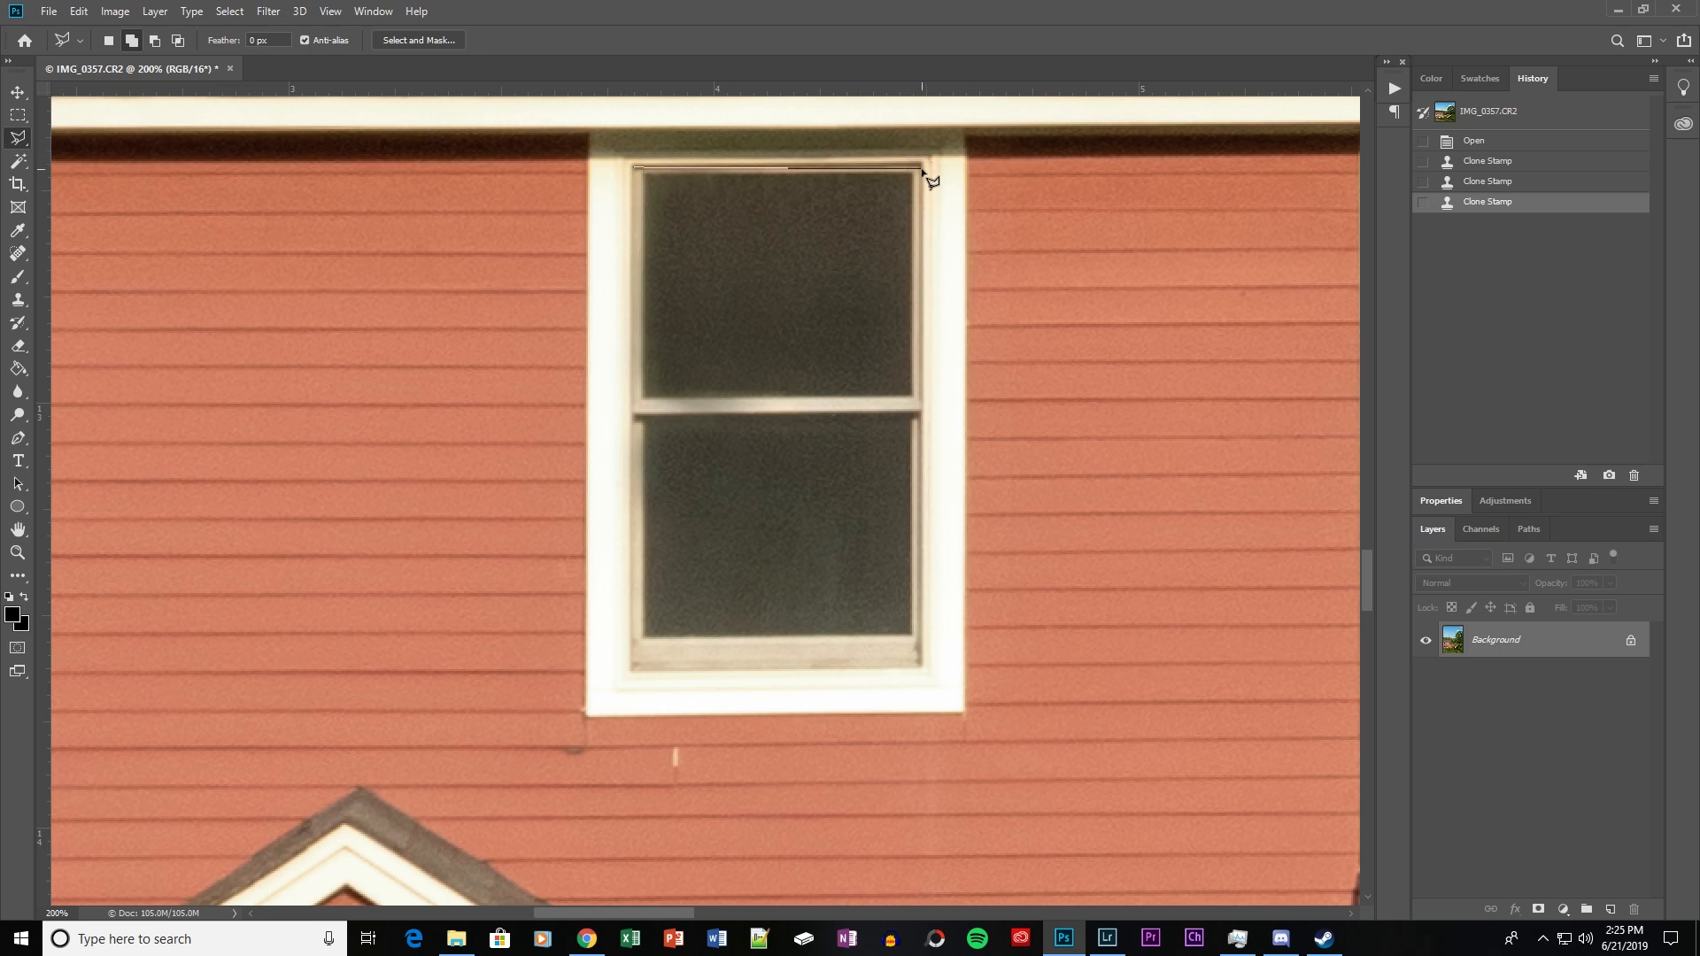
click(922, 166)
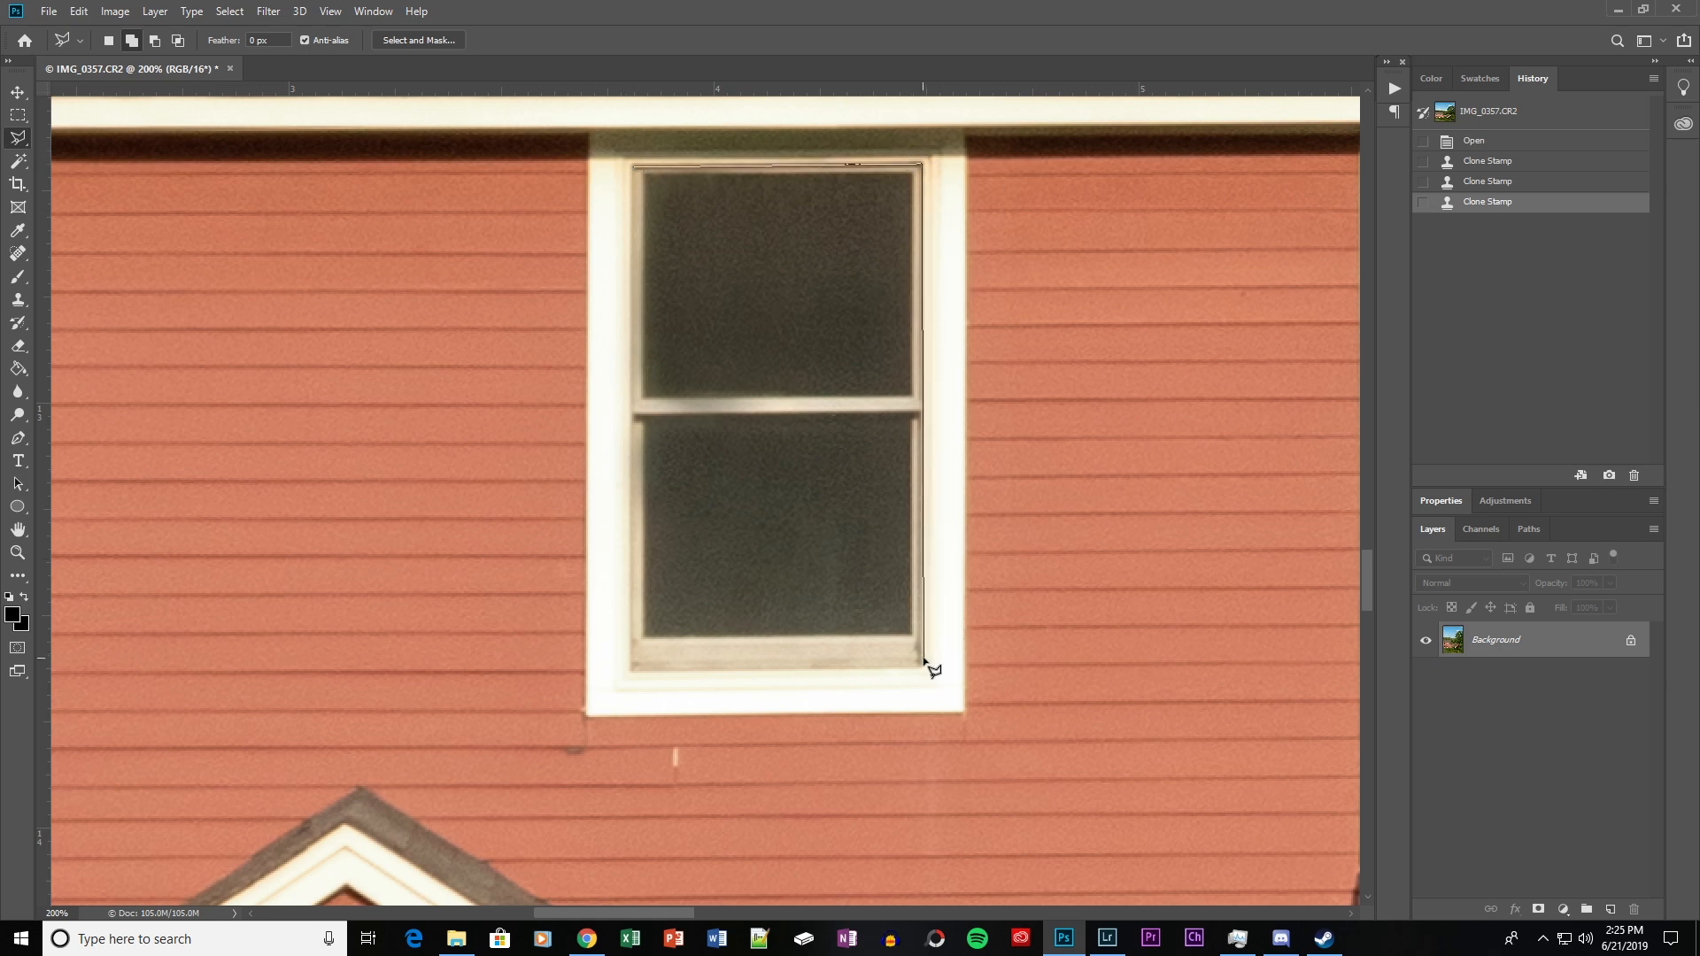
click(921, 668)
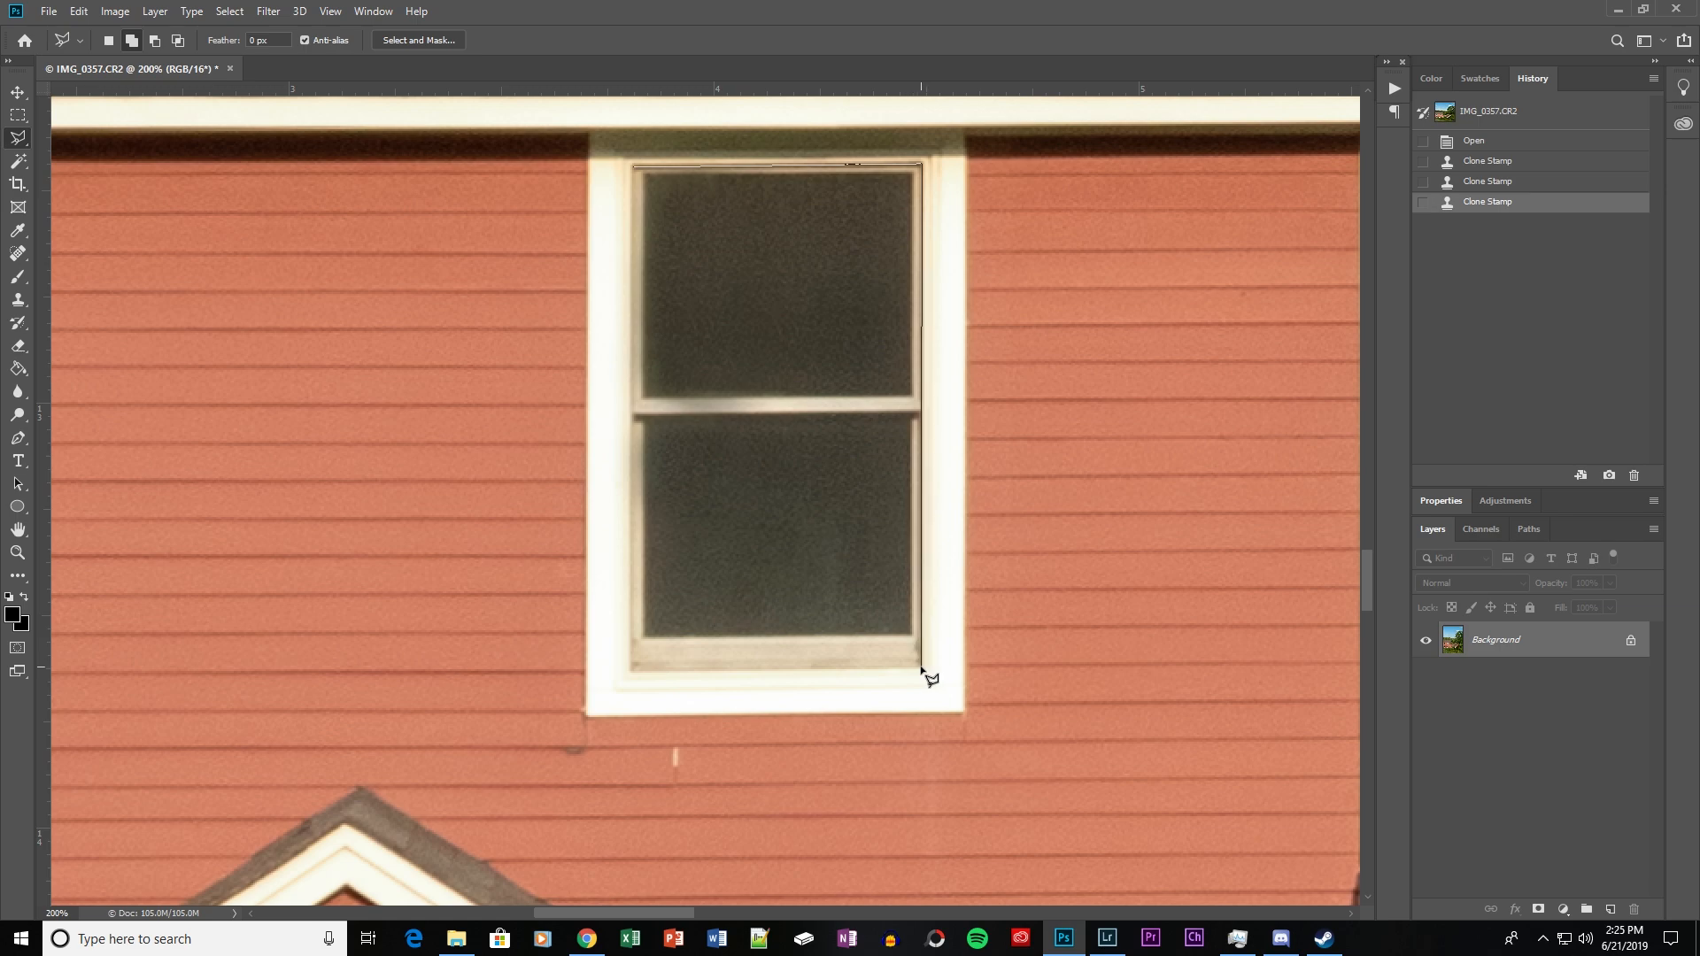
click(633, 670)
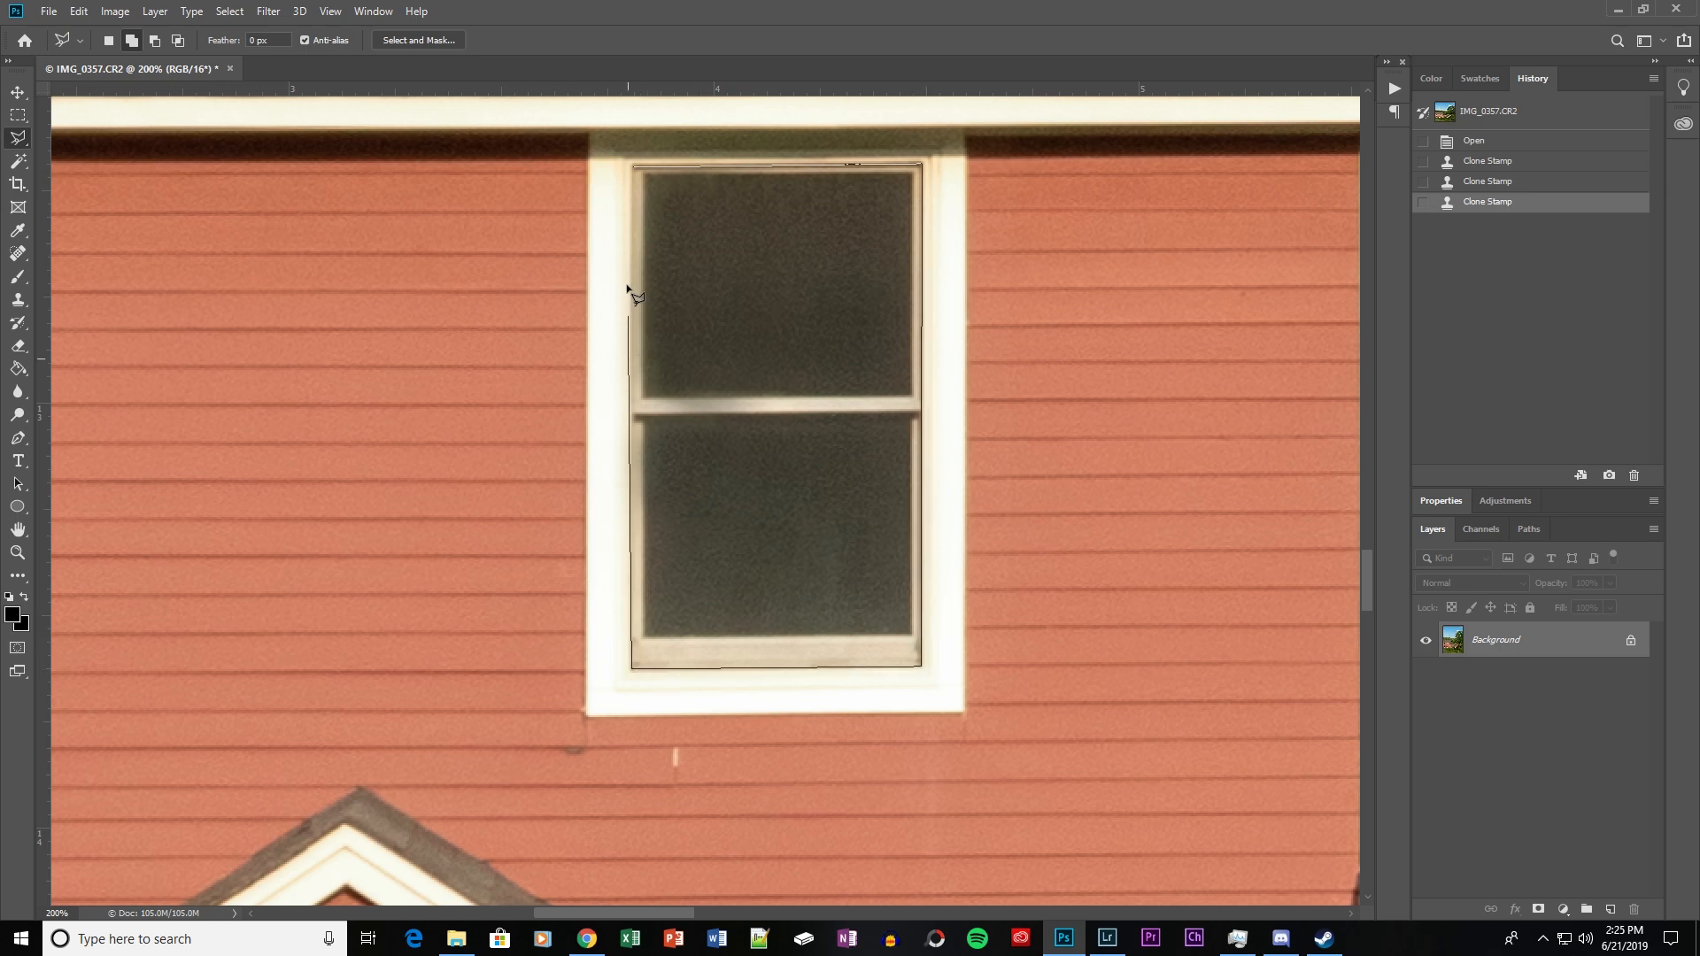
click(637, 169)
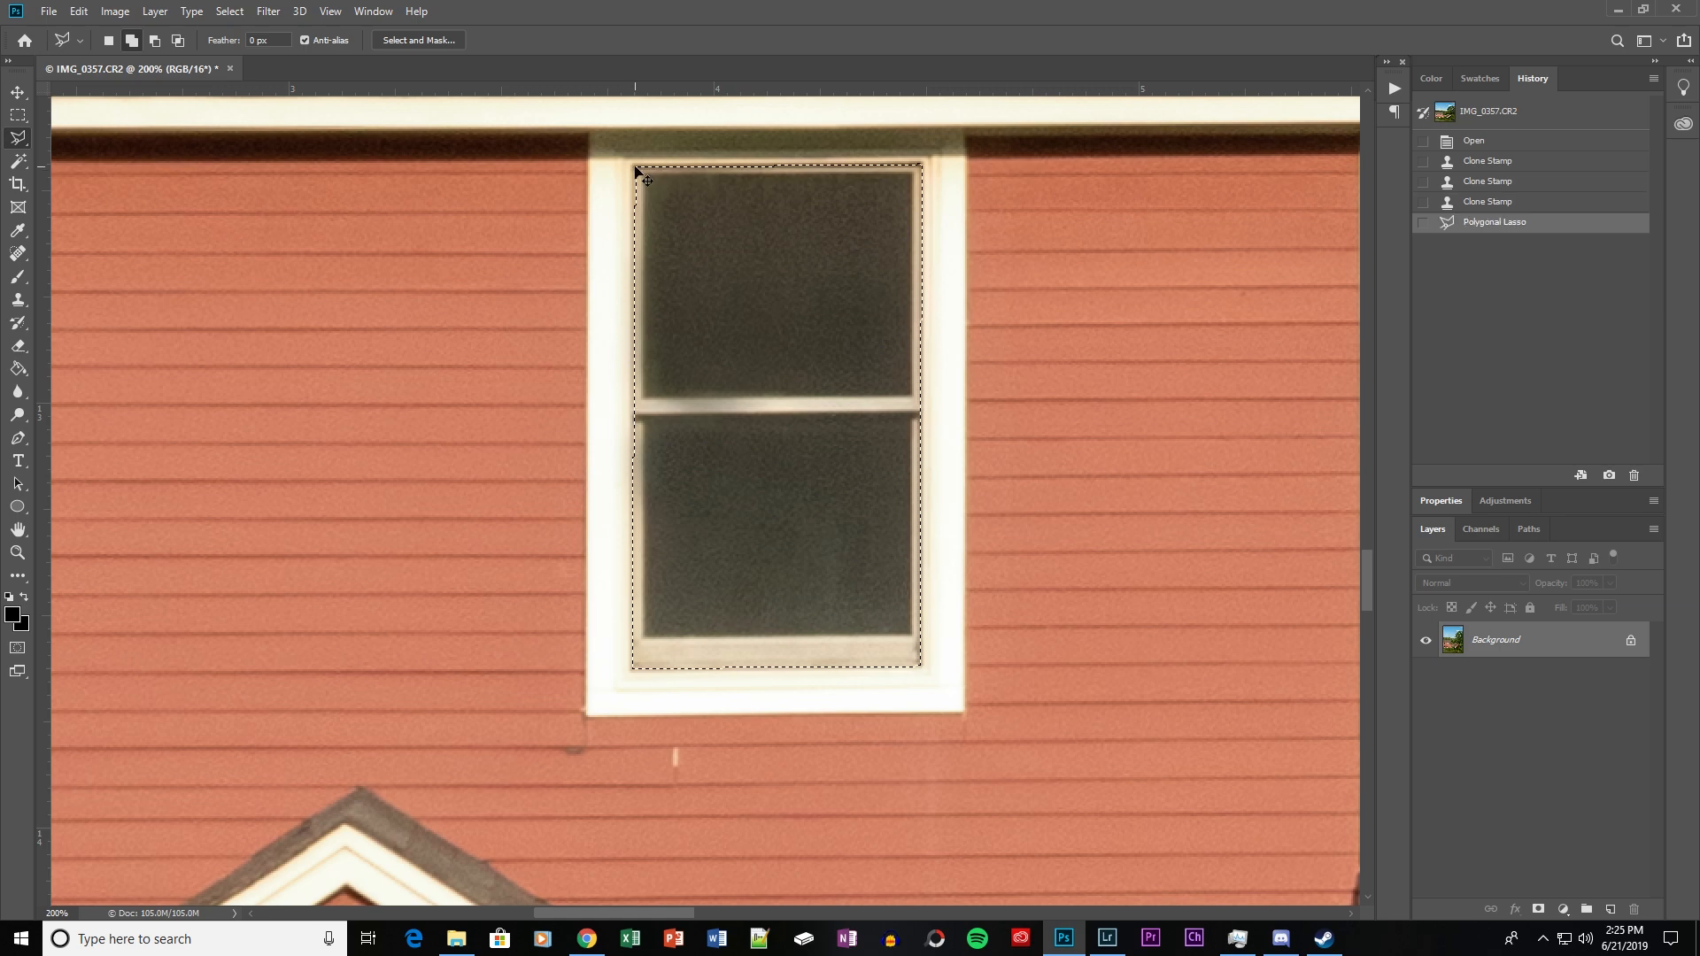
key(ctrl+c)
key(ctrl+v)
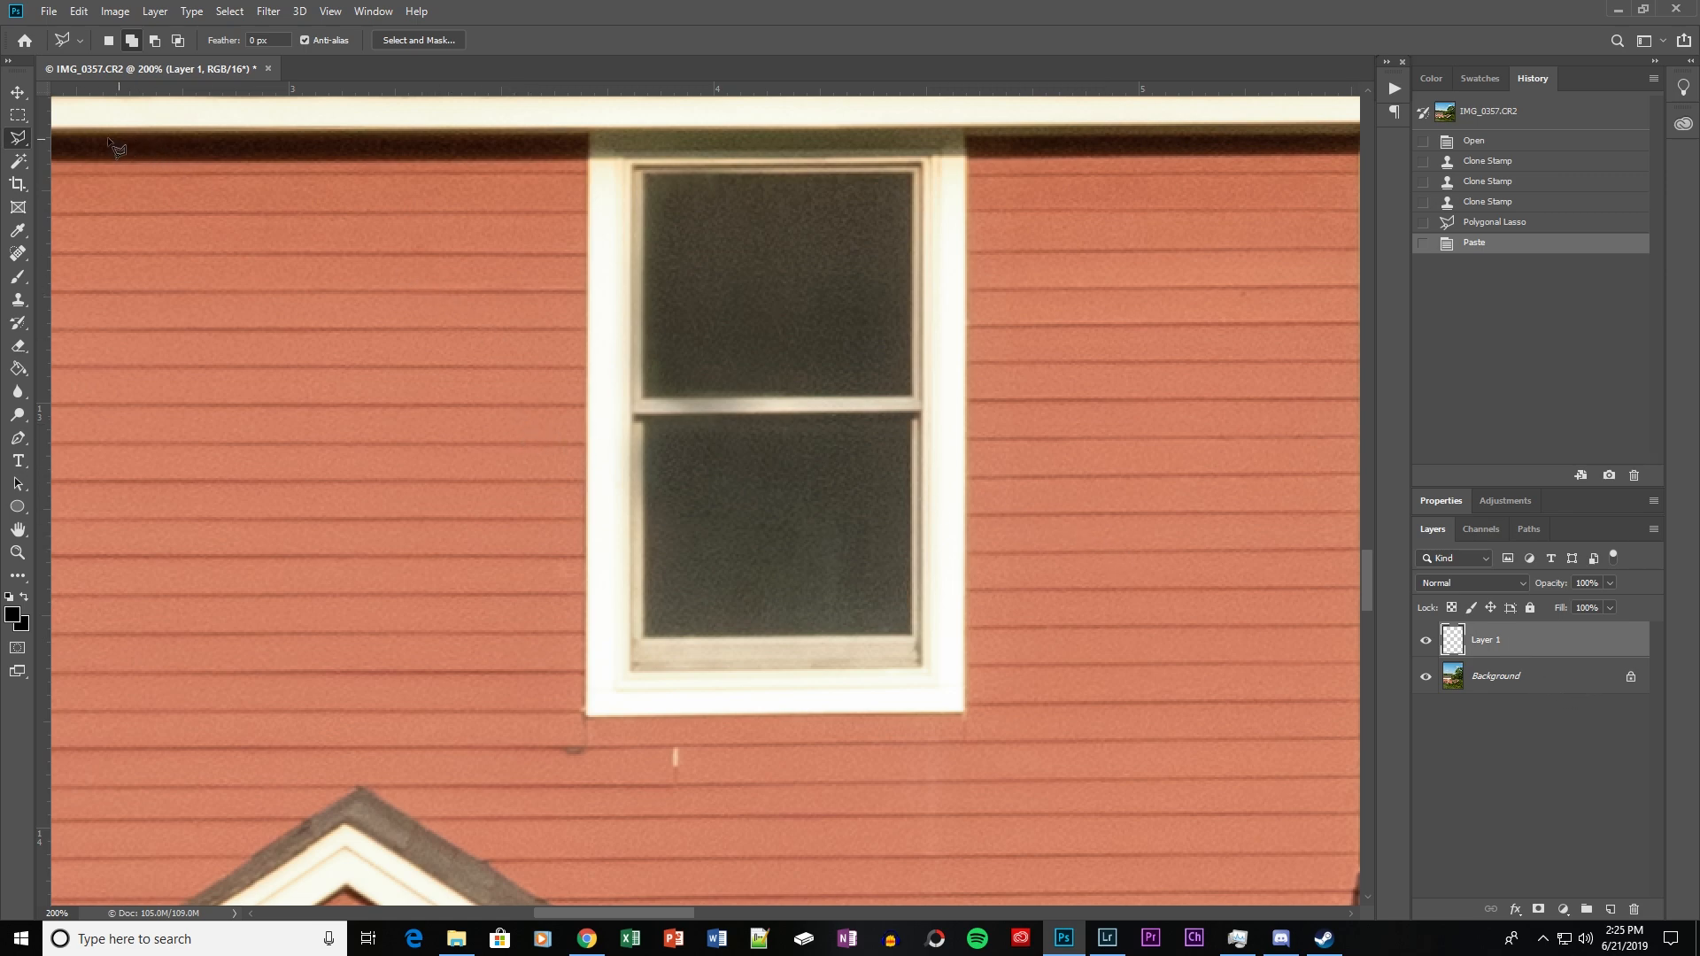
Move the pasted sash over the house's upper-left window and nudge it up slightly to align with the frame.
click(19, 94)
drag(361, 482, 1161, 456)
mouse_move(1089, 405)
mouse_down()
mouse_move(39, 409)
mouse_move(1116, 395)
mouse_up()
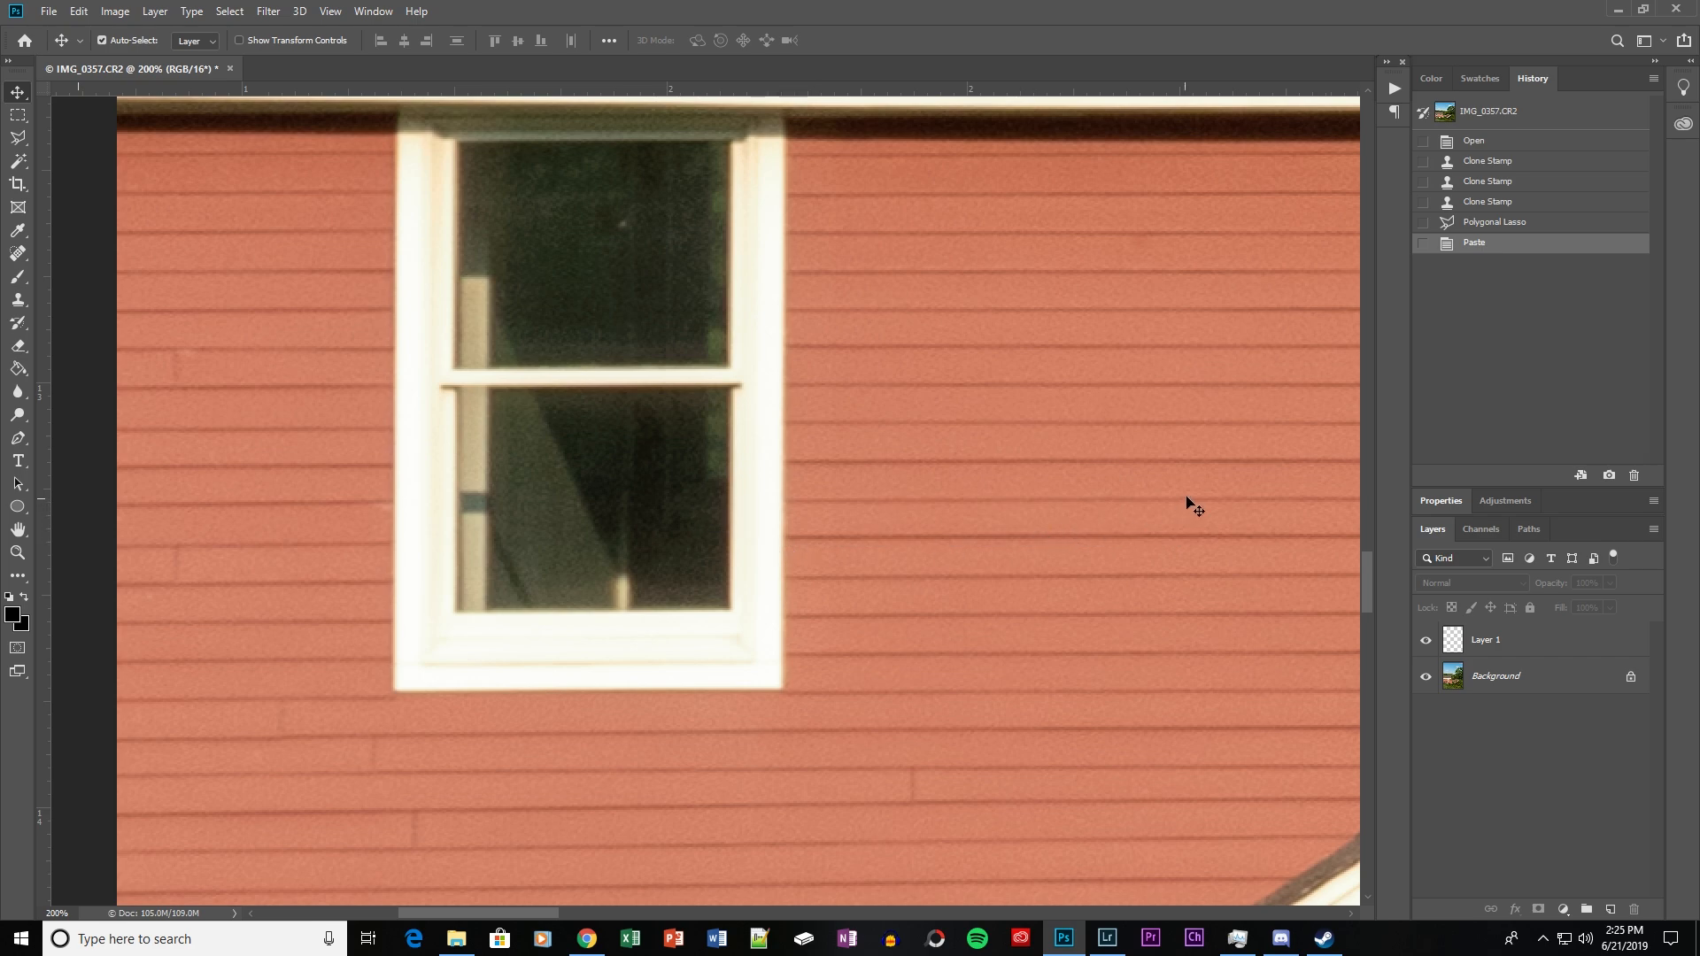
drag(1187, 505, 752, 523)
drag(1342, 509, 177, 503)
drag(513, 538, 1181, 538)
drag(964, 522, 886, 542)
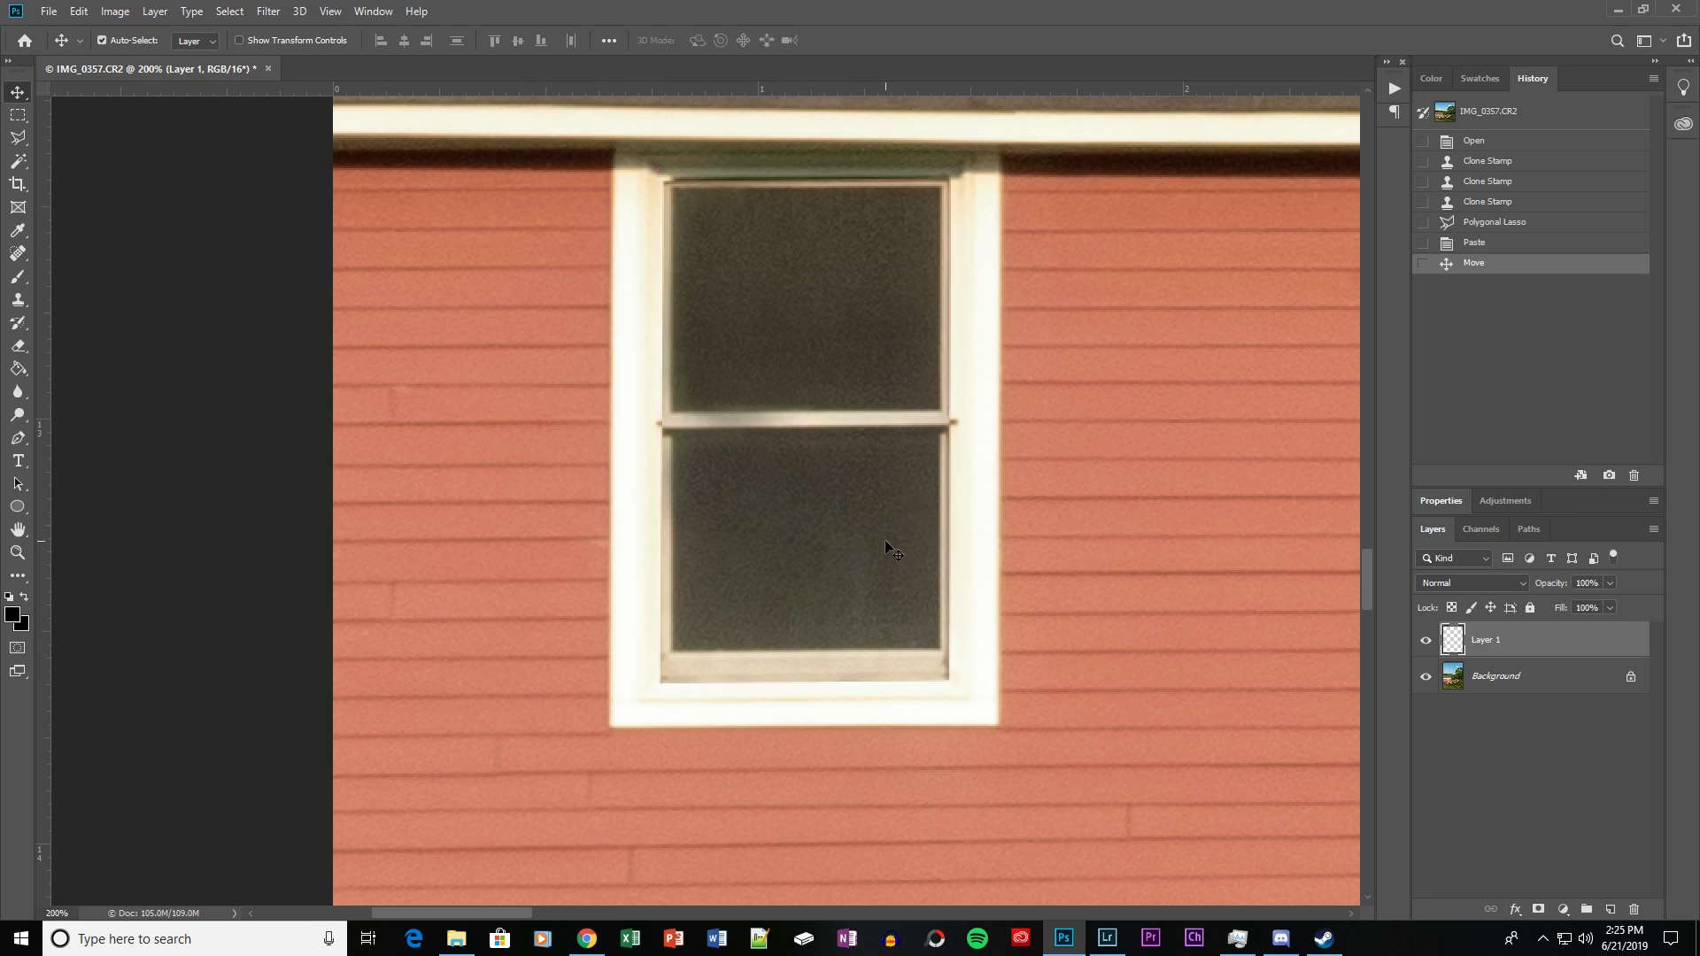
key(Up)
key(Up)
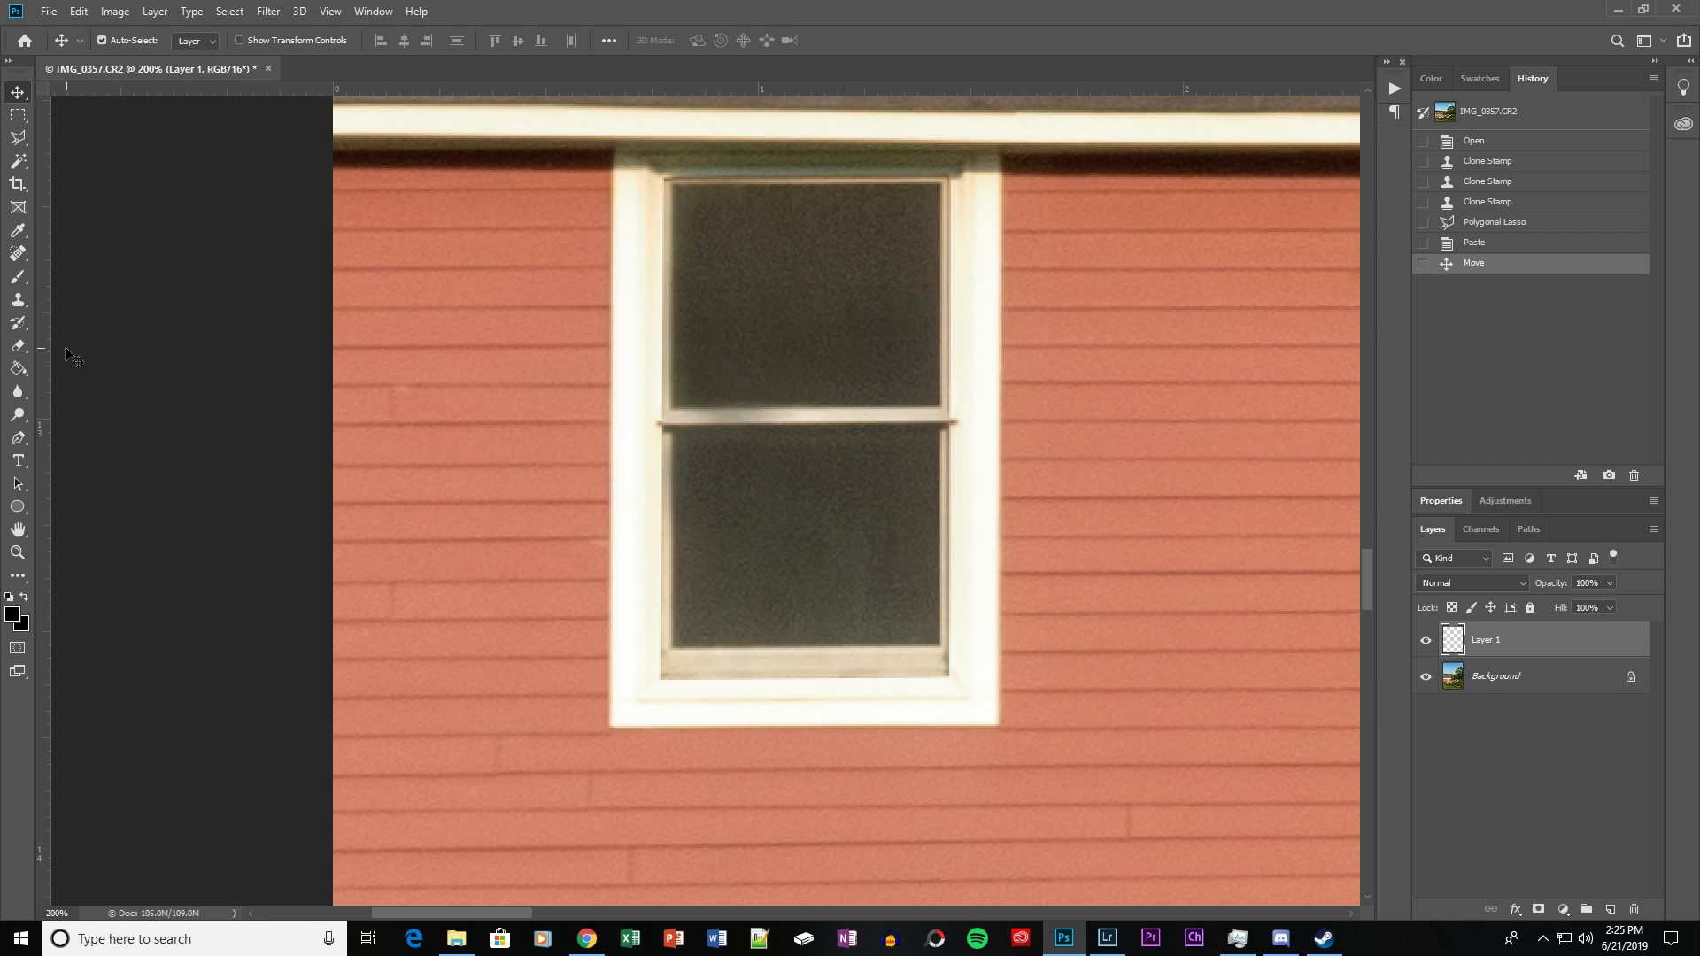
Erase the outer edges of the pasted sash so it blends into the upper-left window's original white frame.
click(18, 347)
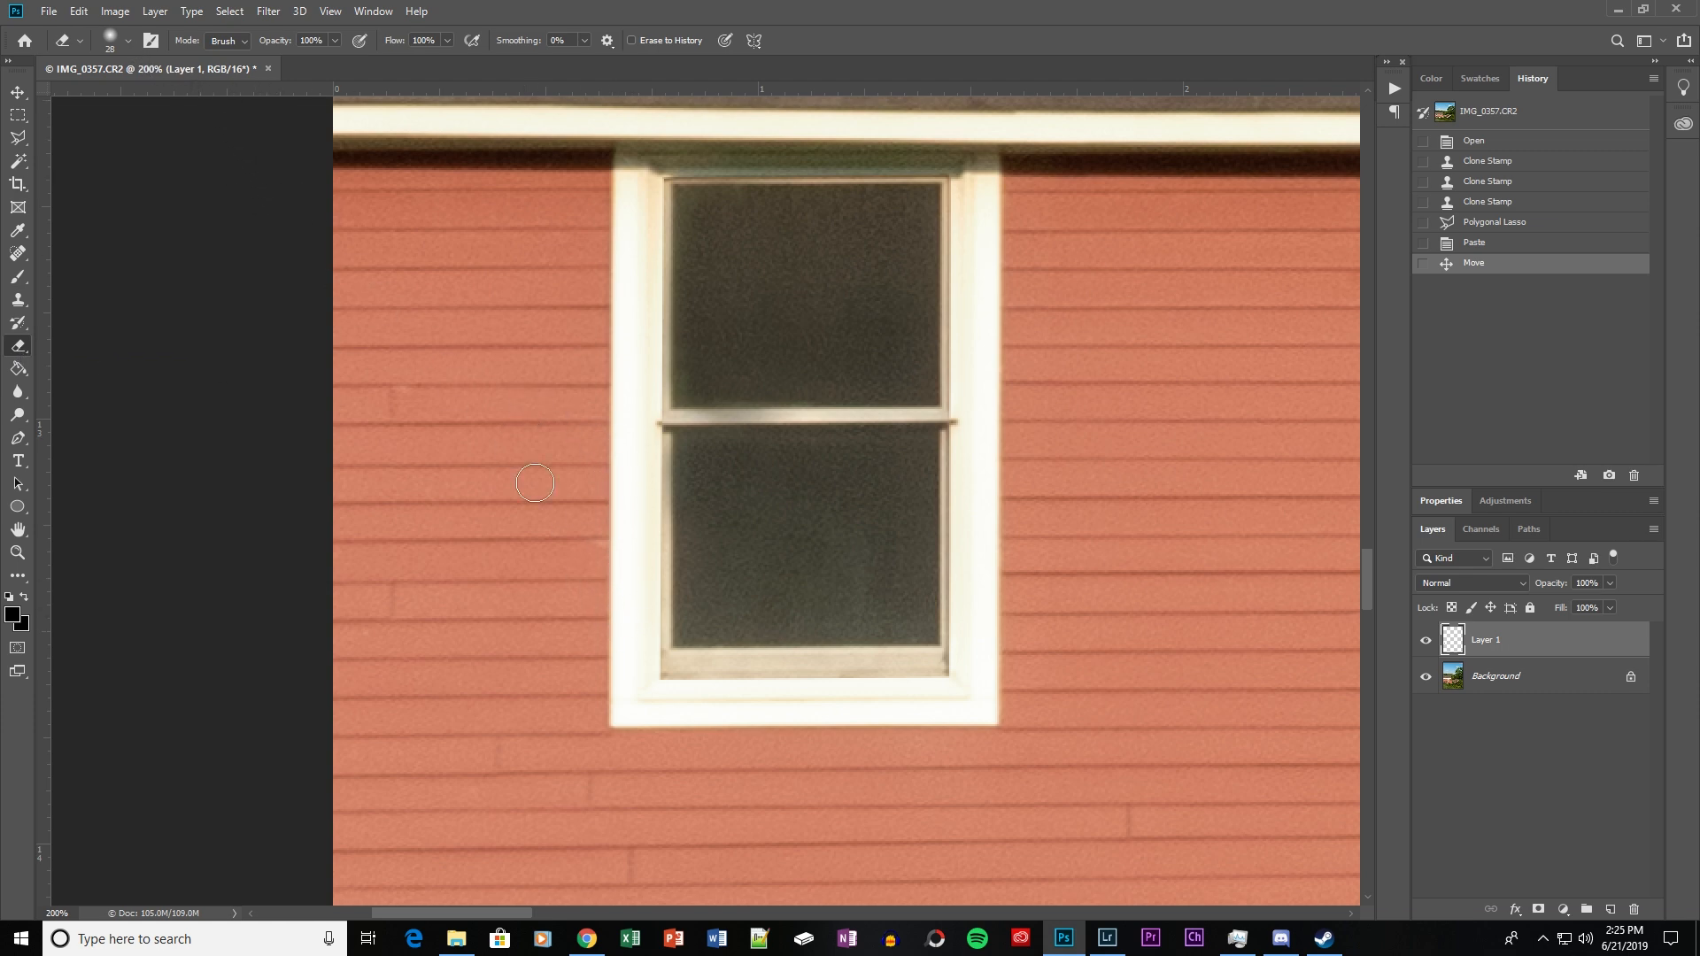
mouse_move(647, 679)
mouse_down()
mouse_move(636, 398)
mouse_move(654, 160)
mouse_move(950, 159)
mouse_move(967, 190)
mouse_move(962, 685)
mouse_move(660, 692)
mouse_move(964, 667)
mouse_move(659, 662)
mouse_up()
drag(966, 664, 997, 700)
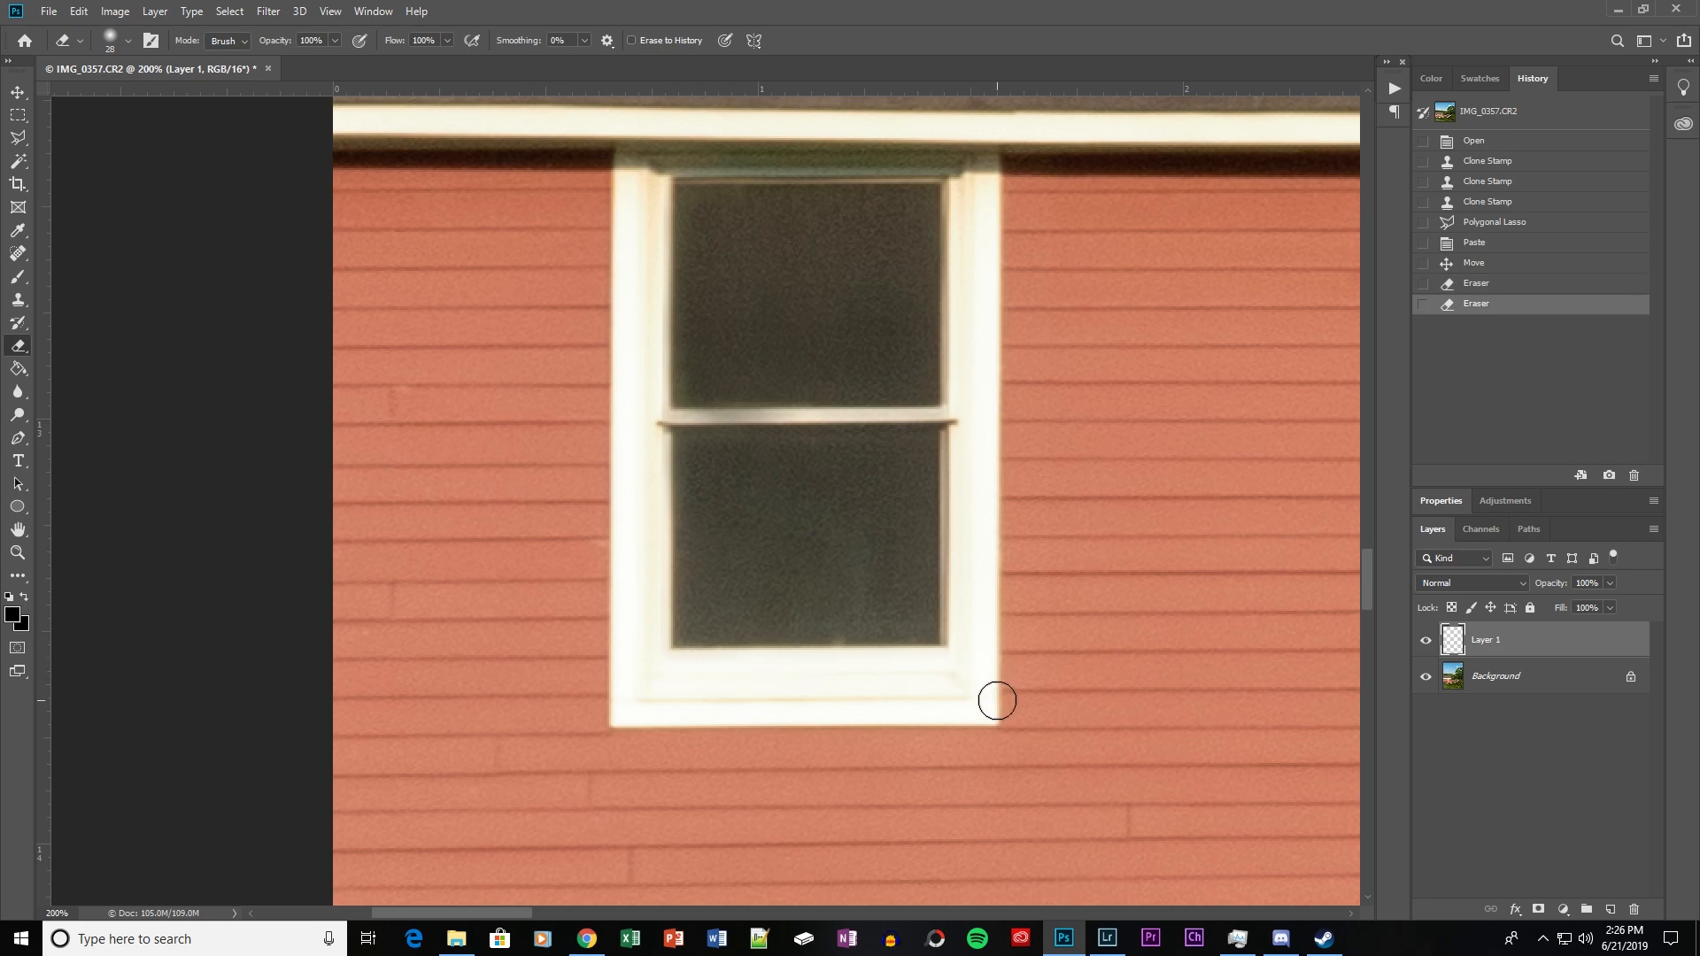
Duplicate the pasted sash layer and move the copy down over the lower-left window of the house.
right_click(1518, 640)
click(1357, 266)
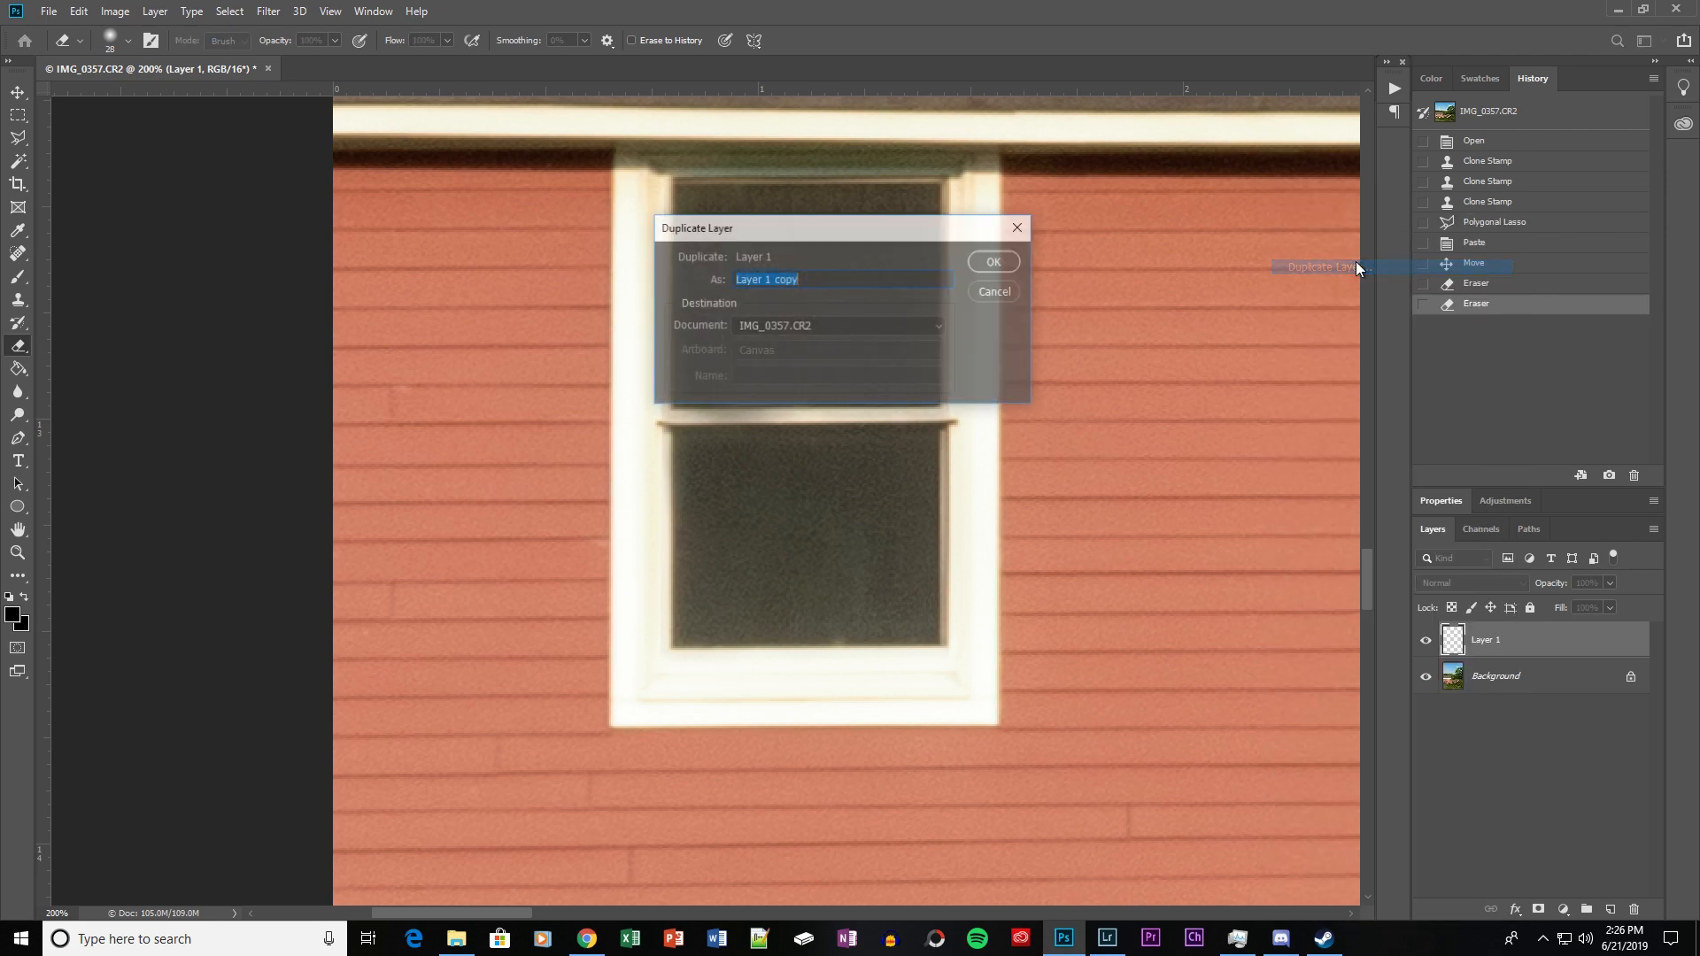
click(997, 261)
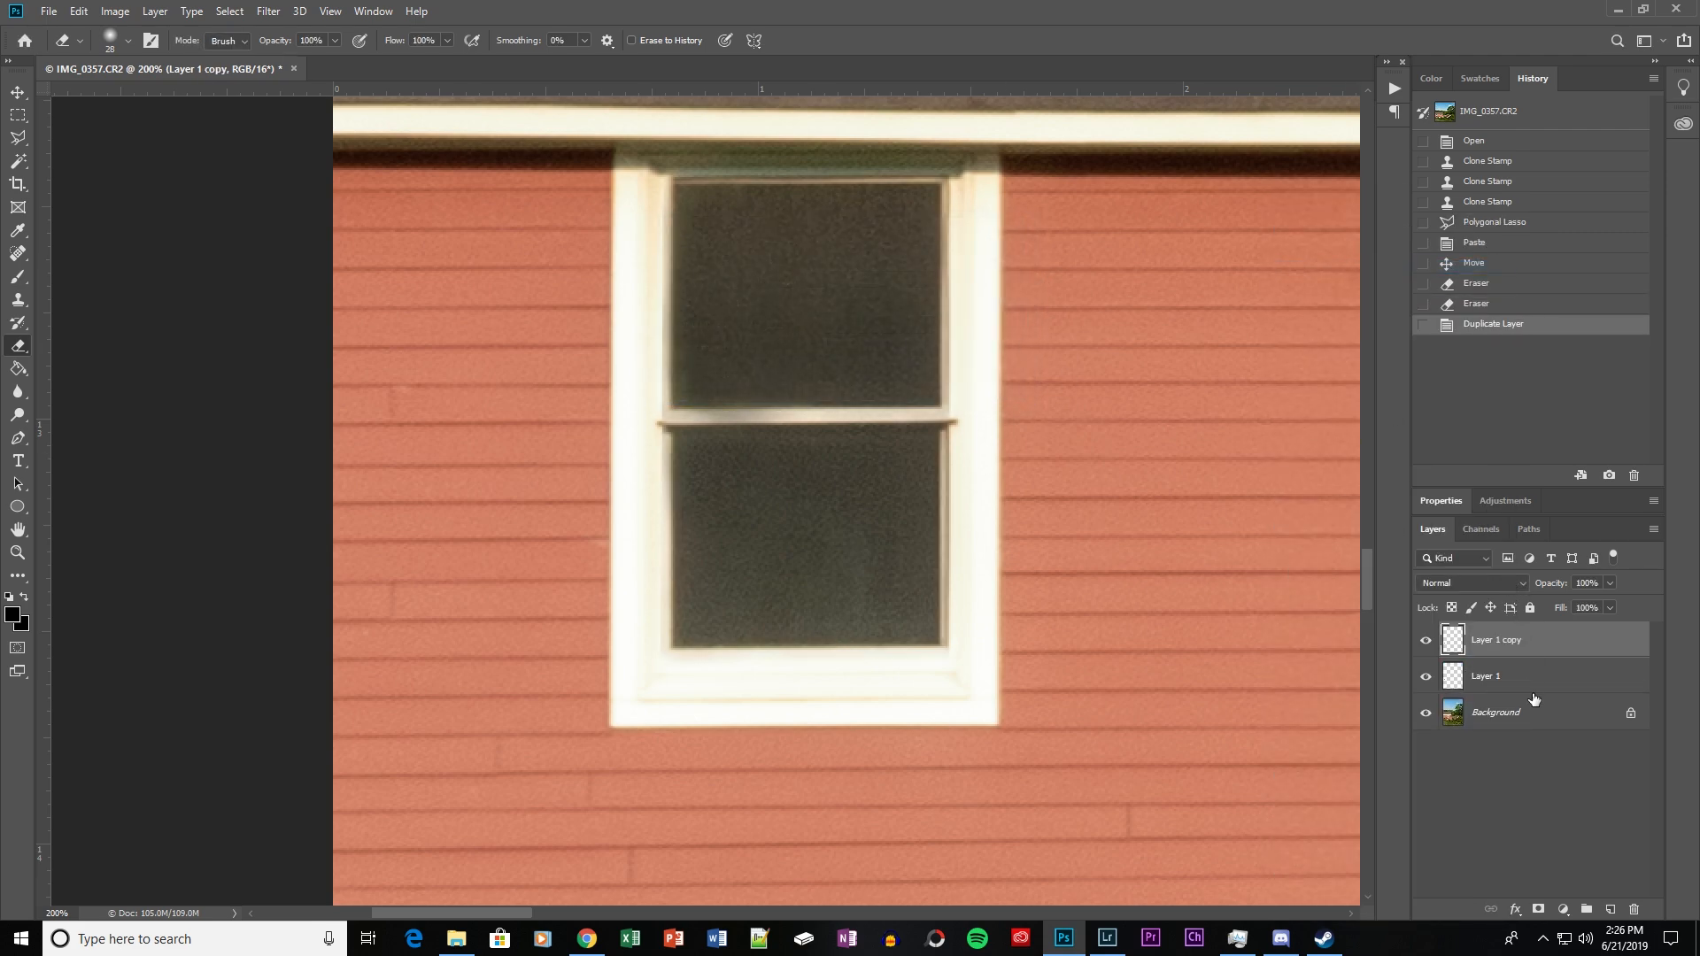
scroll(1146, 762, down, 10)
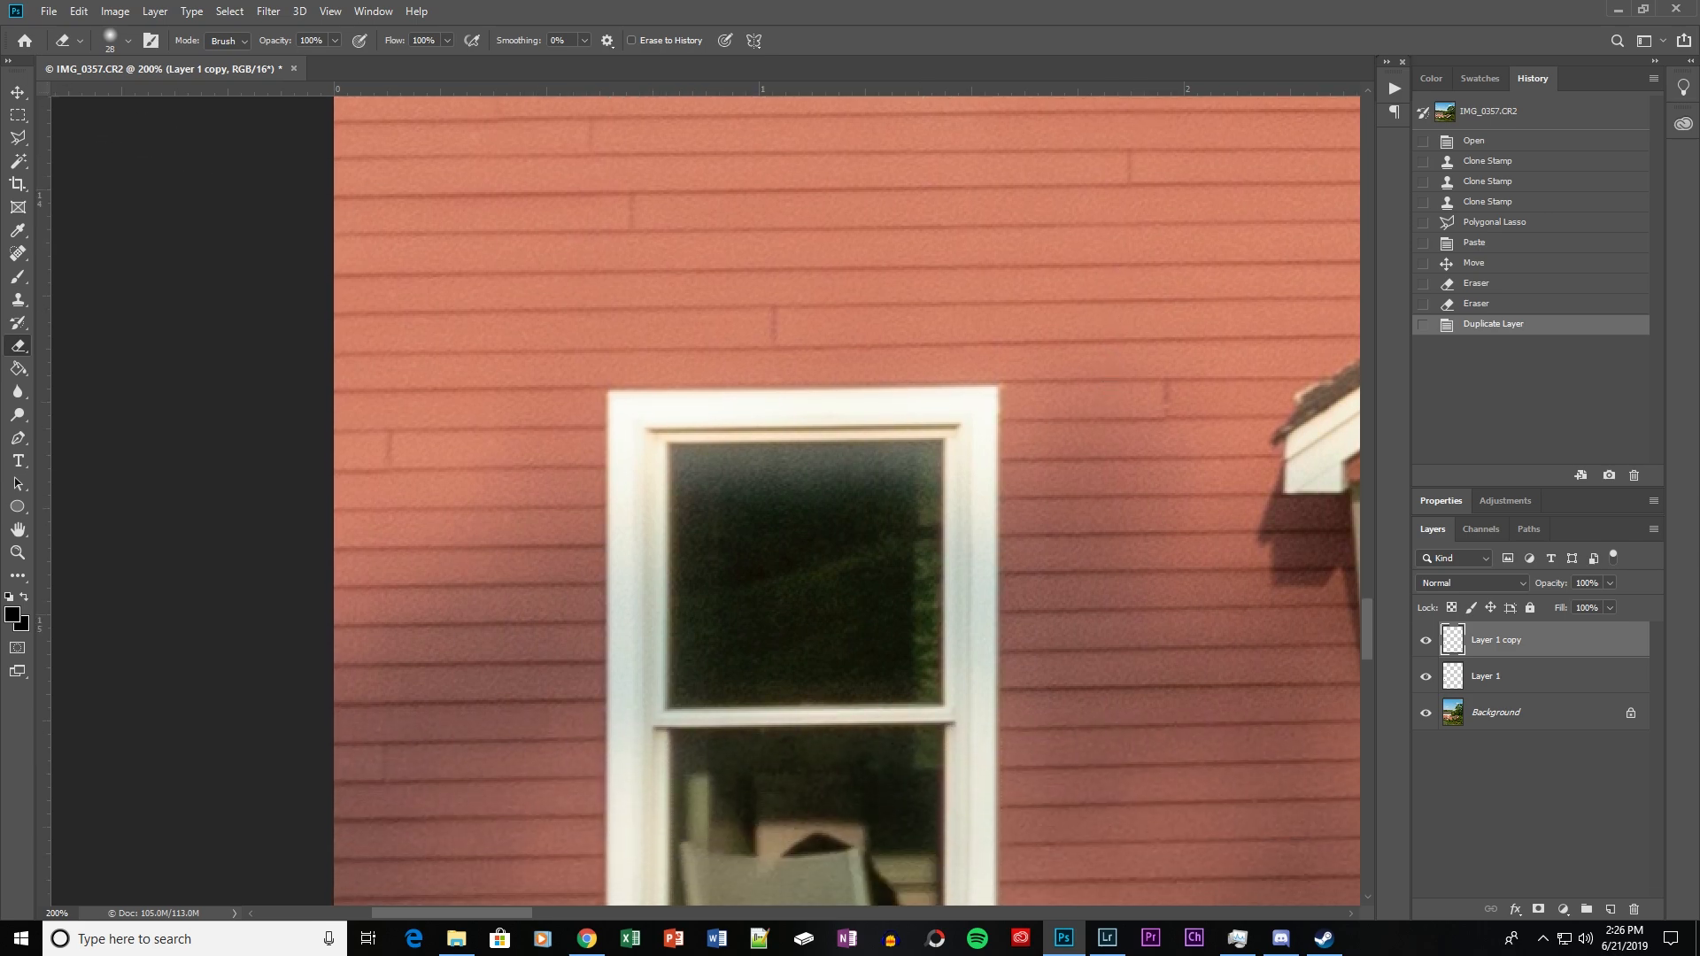
click(18, 91)
drag(799, 177, 807, 477)
drag(991, 211, 1029, 380)
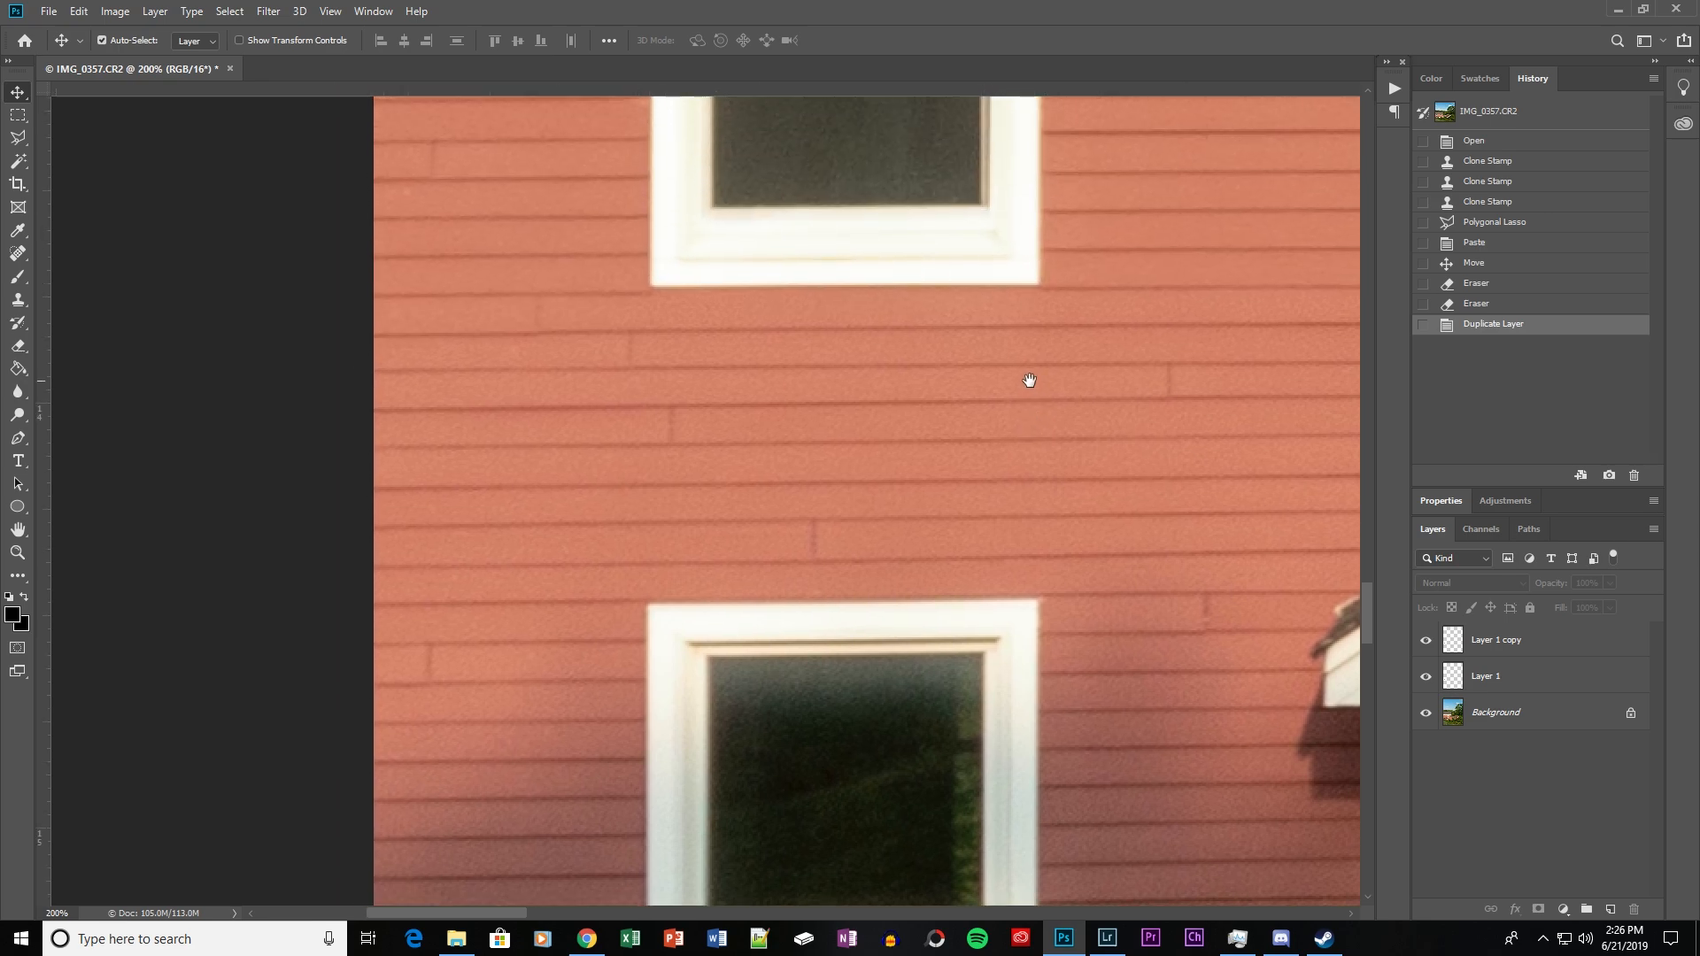
drag(888, 173, 895, 804)
drag(1159, 760, 1112, 343)
drag(749, 259, 764, 544)
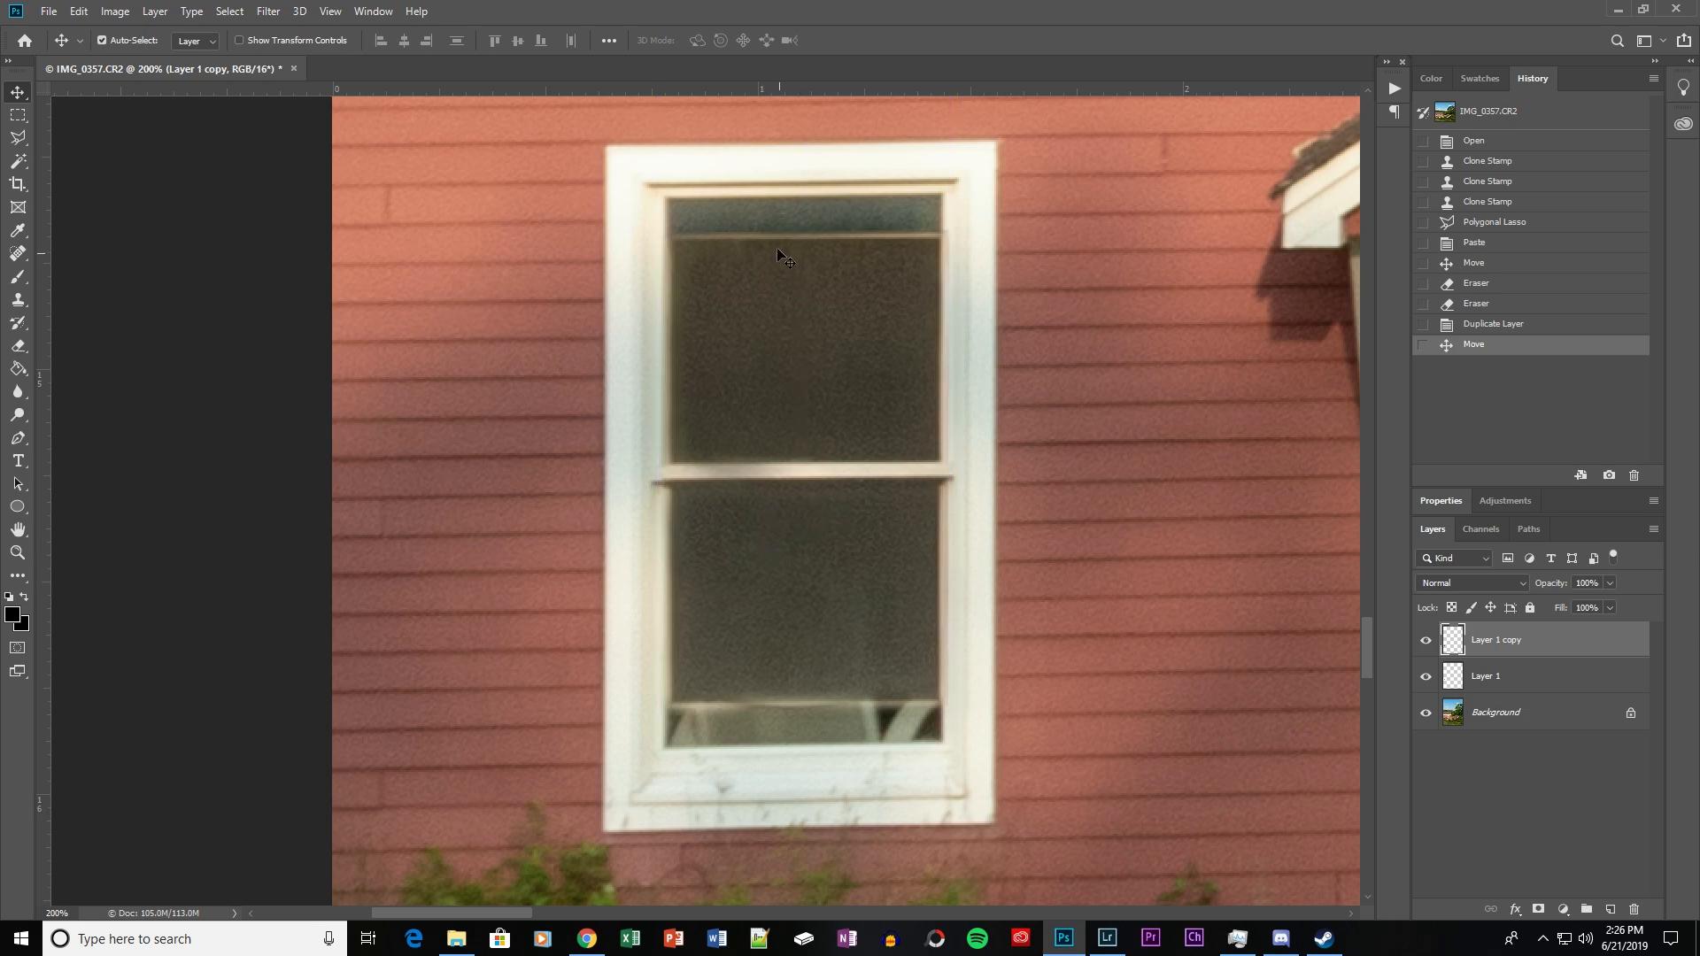
Scale the copied sash to about 120% with Free Transform and position it to cover the lower-left window's glass.
key(ctrl+t)
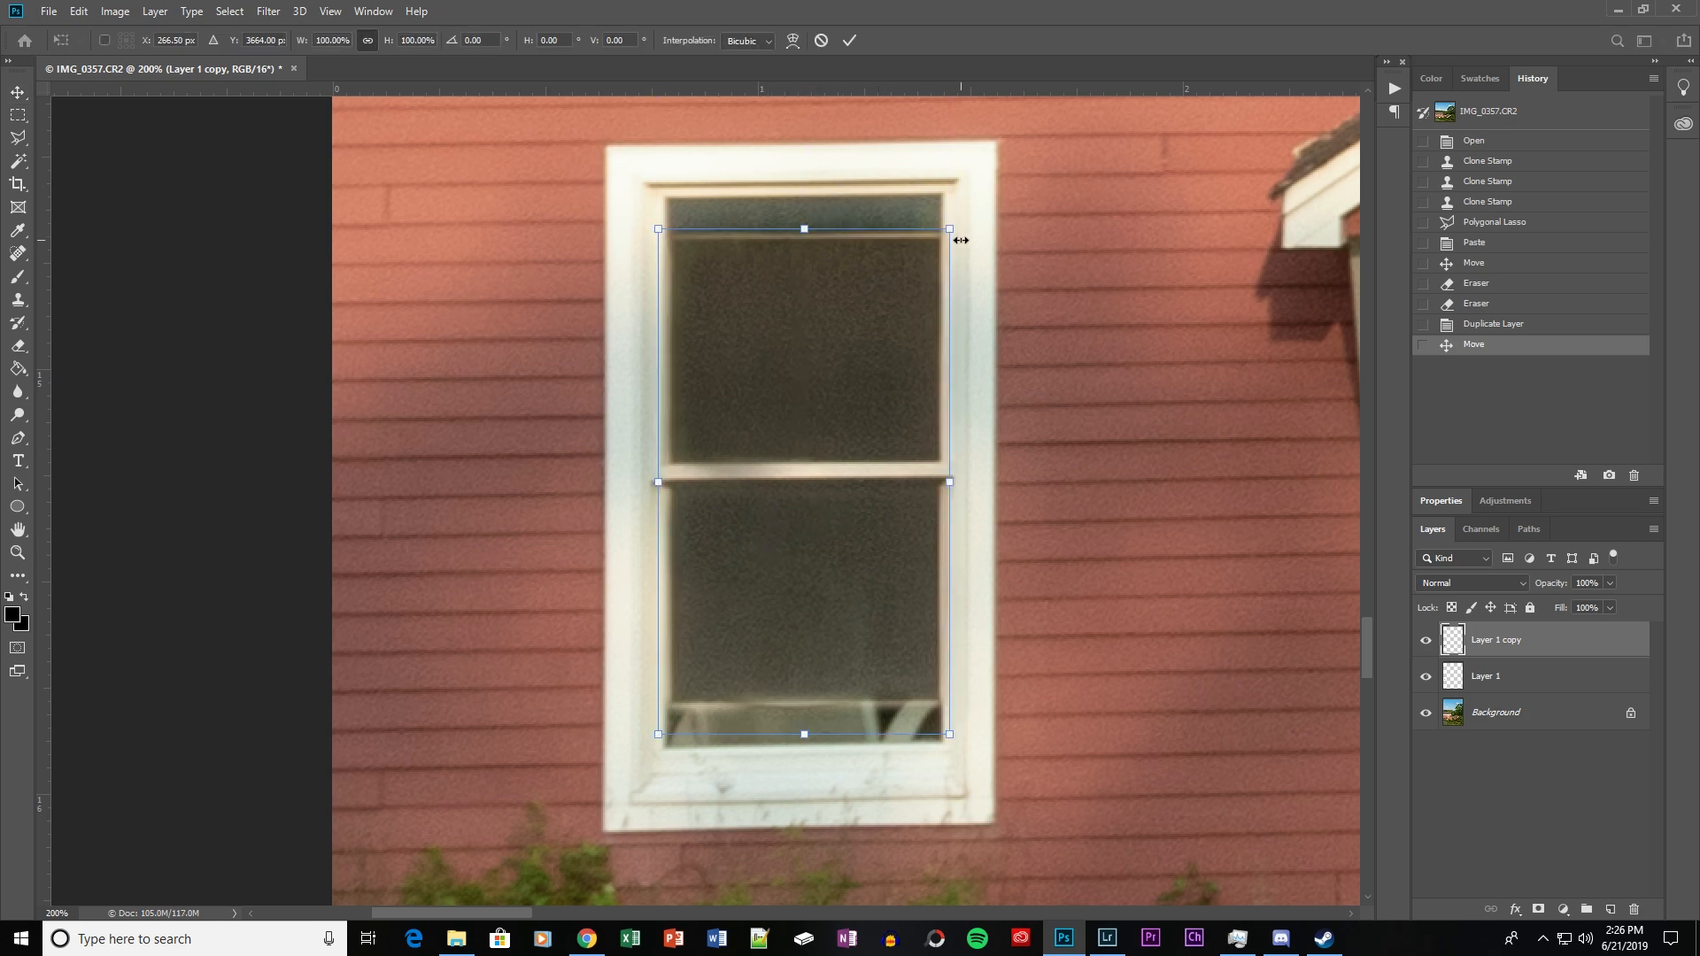
drag(951, 229, 975, 182)
drag(651, 739, 620, 794)
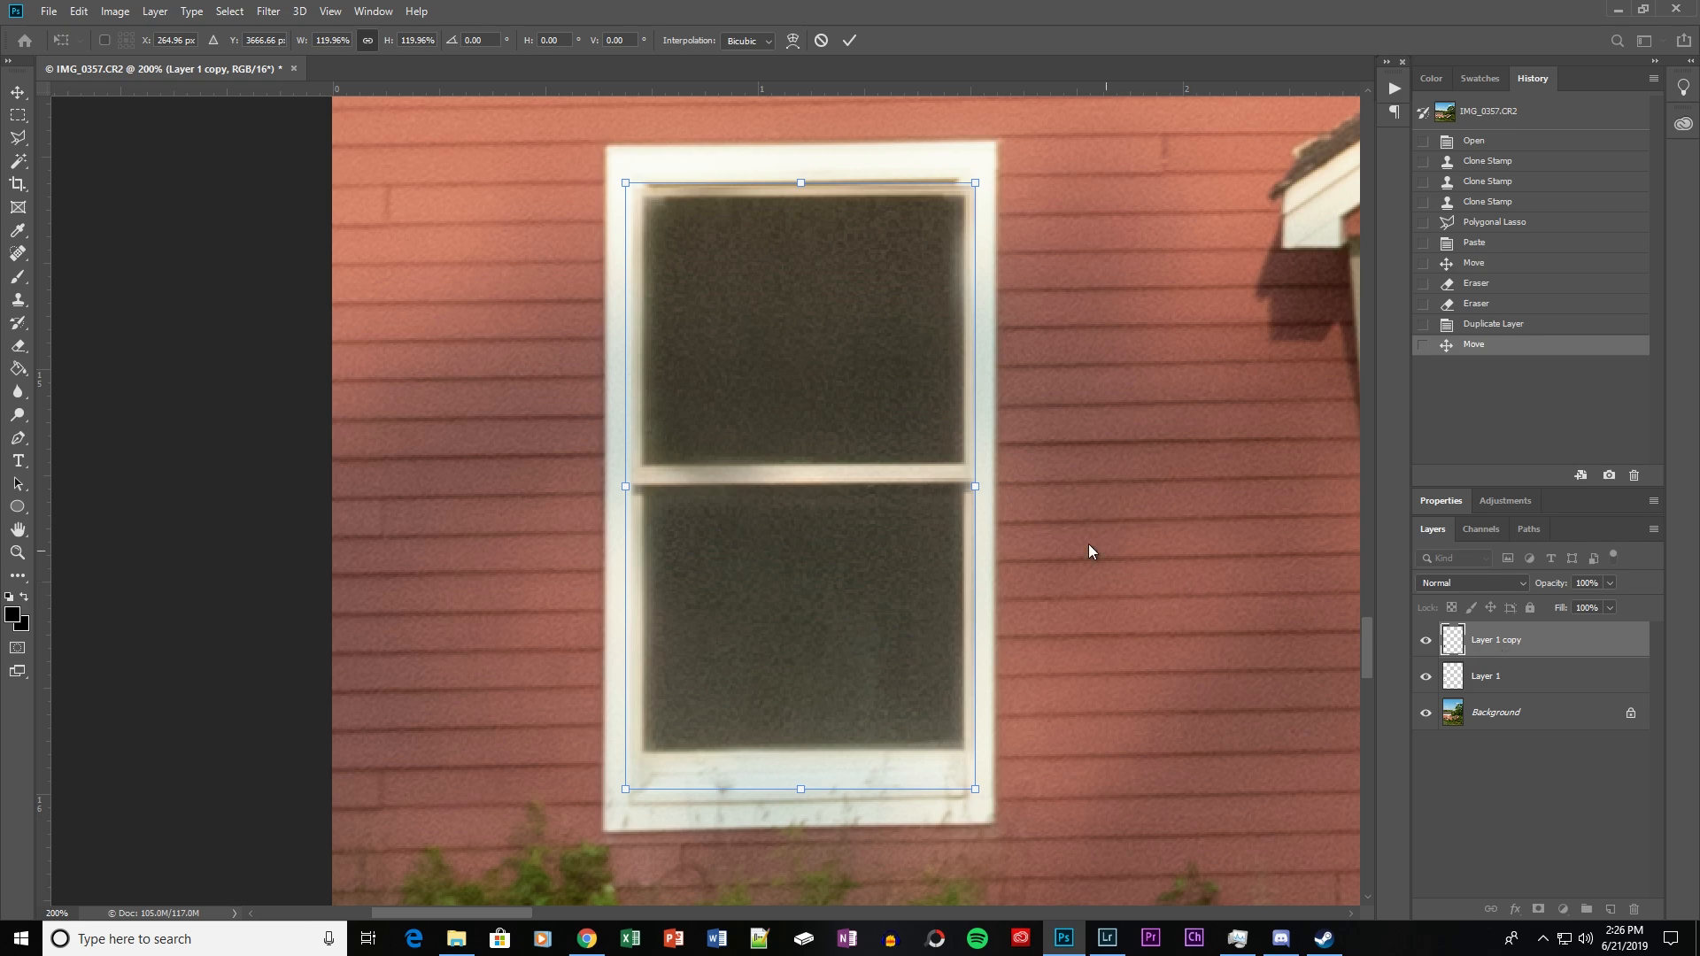
mouse_move(875, 512)
mouse_down()
mouse_move(903, 513)
mouse_move(869, 503)
mouse_up()
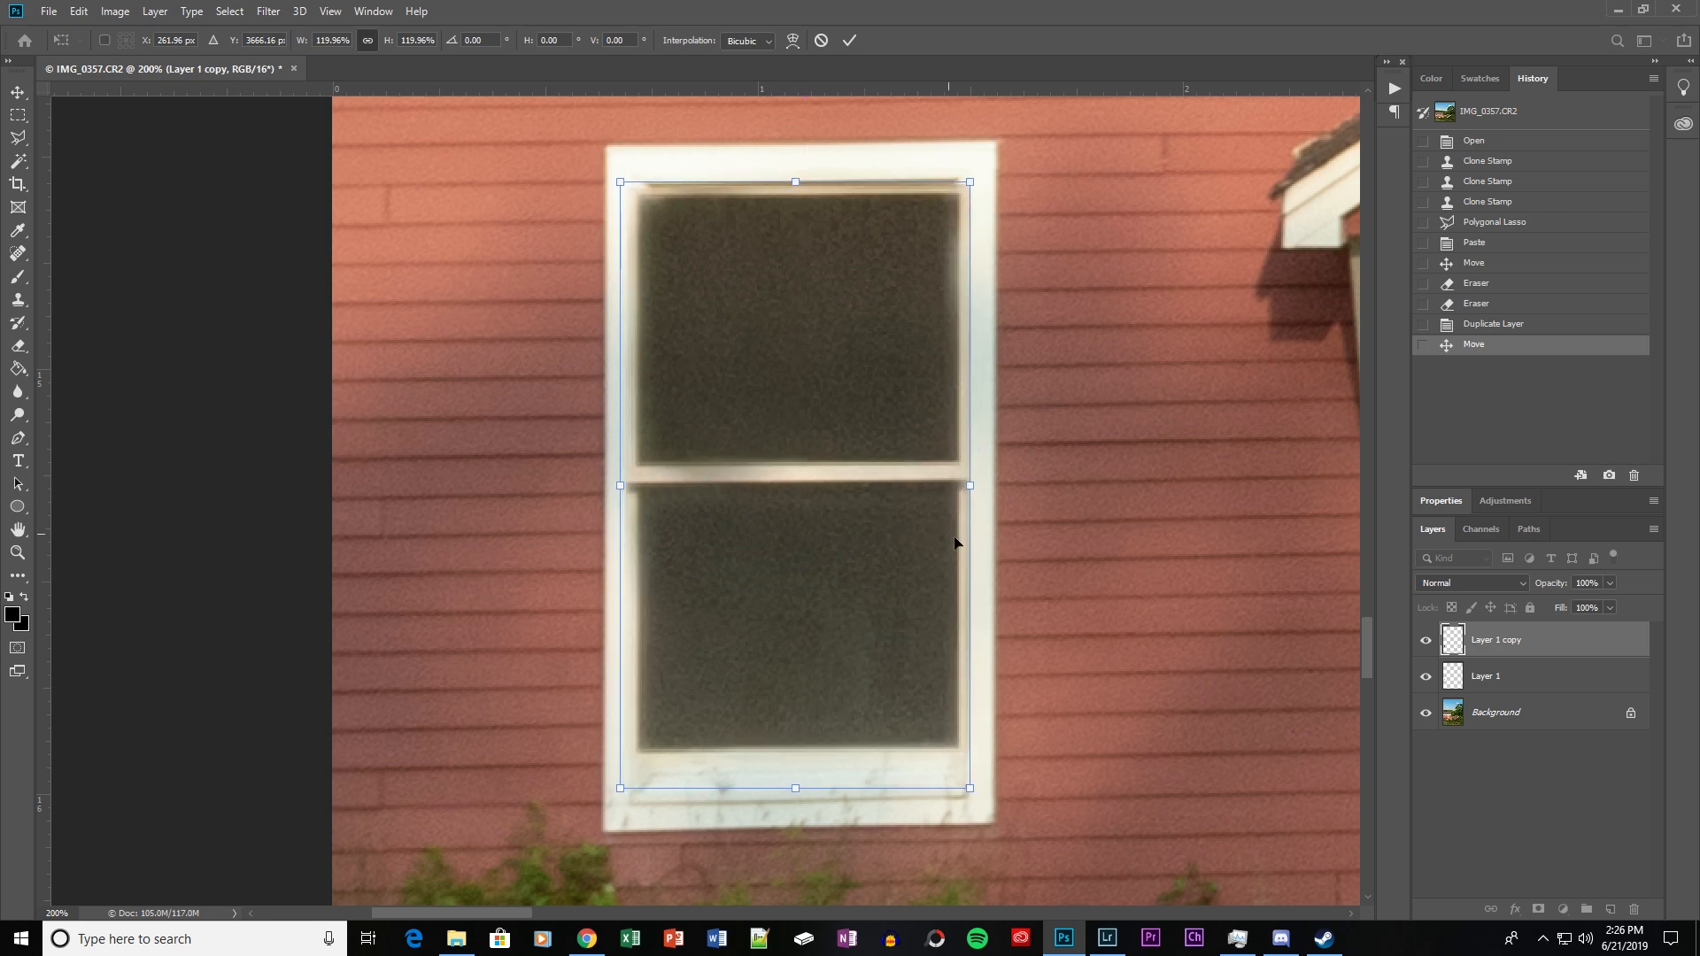
key(Return)
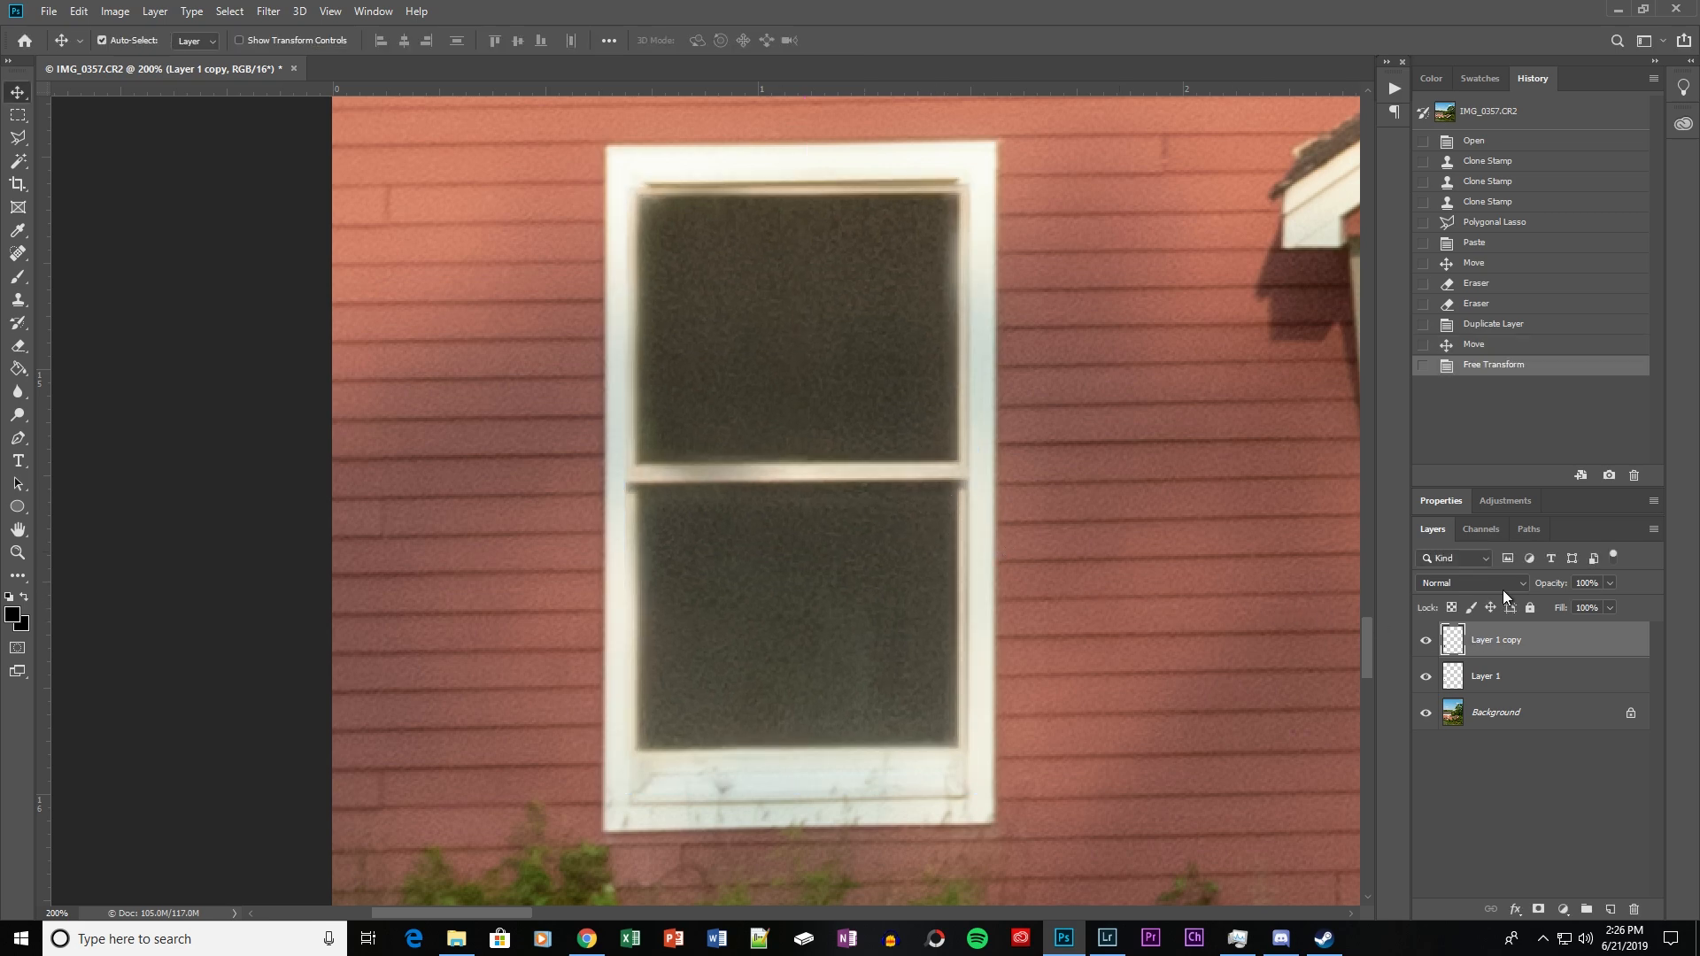
right_click(1500, 649)
click(1347, 195)
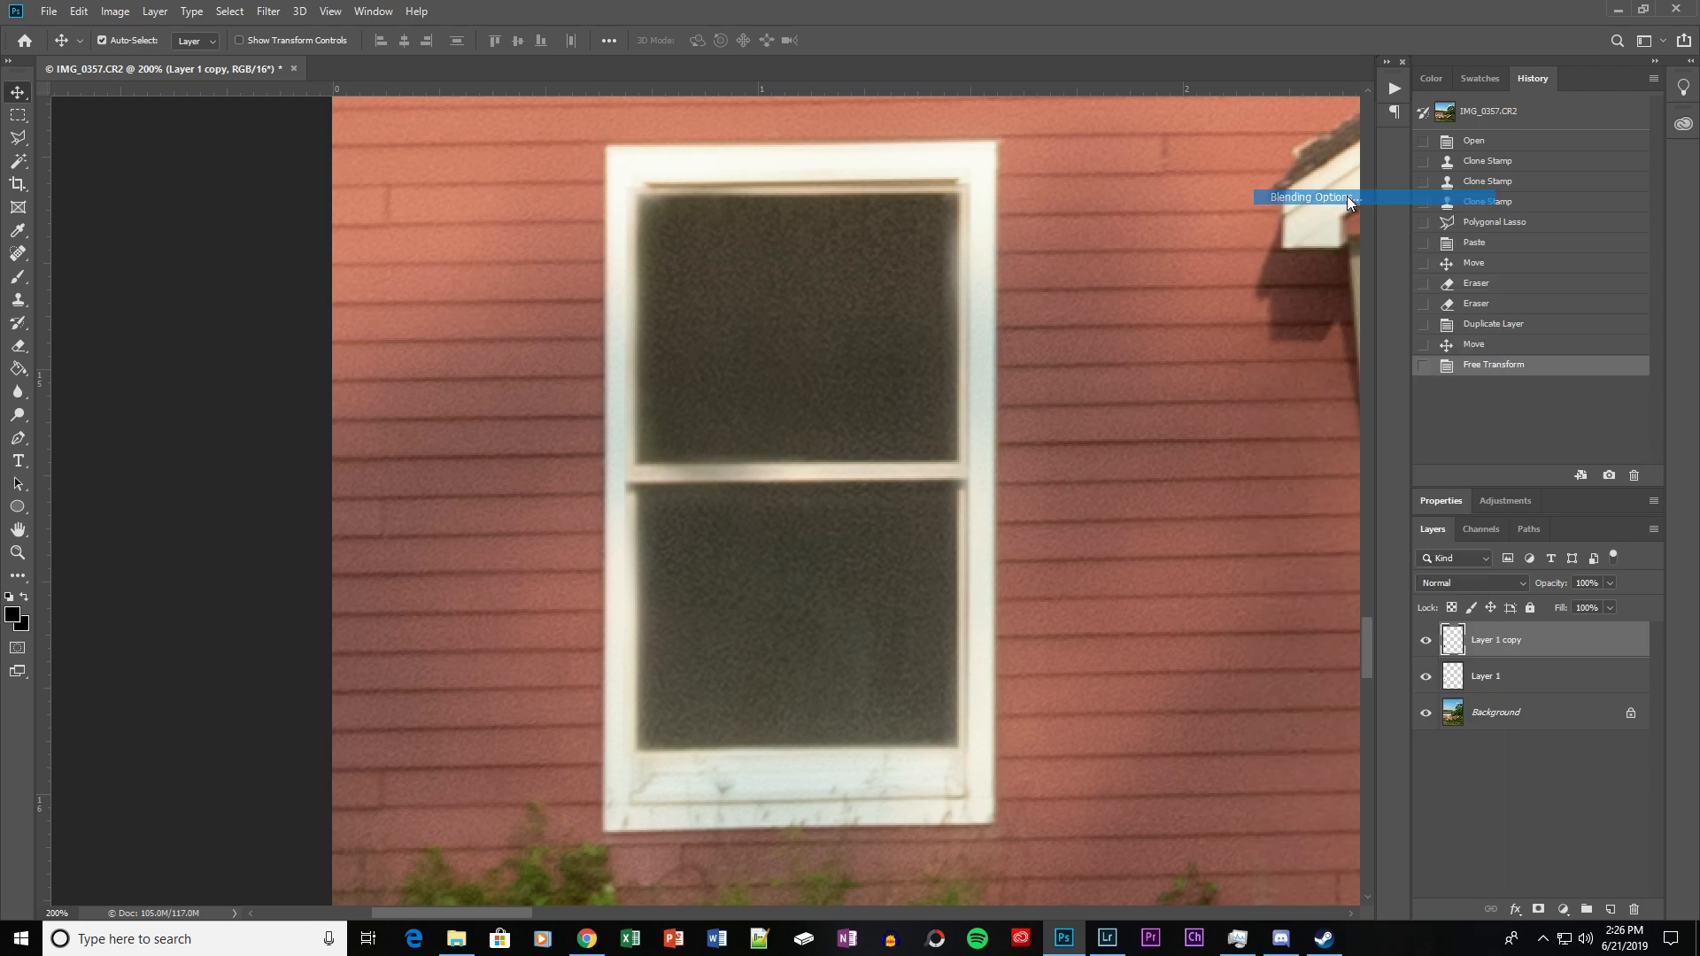
drag(1361, 176, 1337, 180)
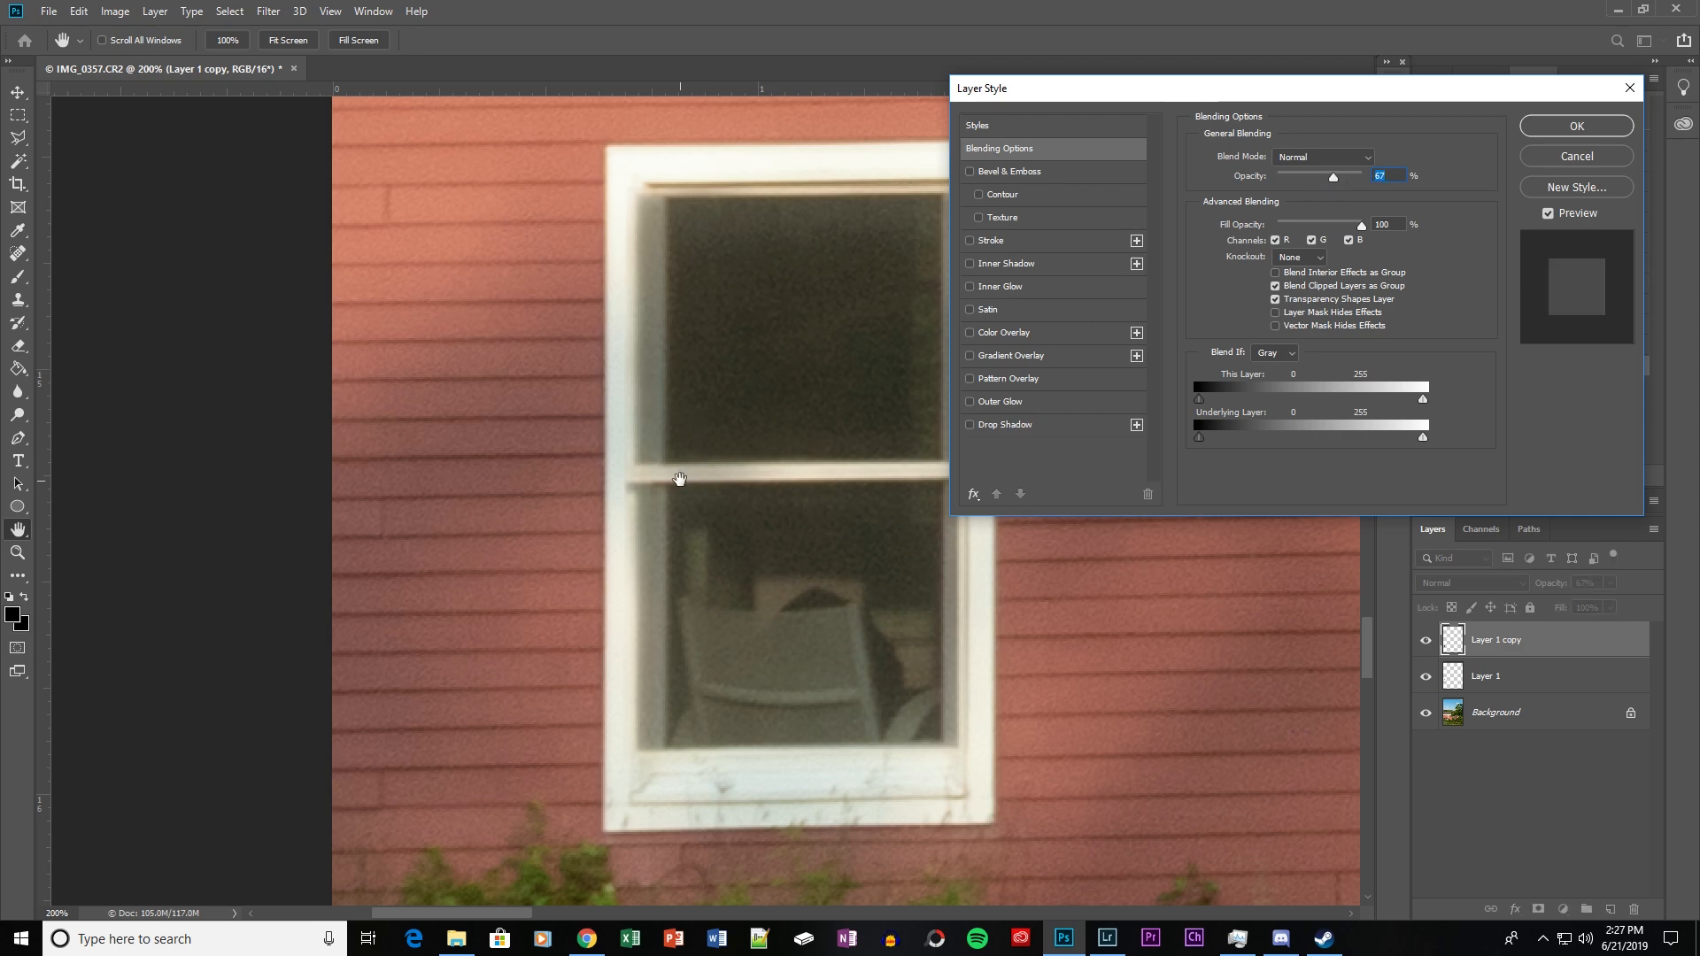
drag(1251, 98, 1332, 85)
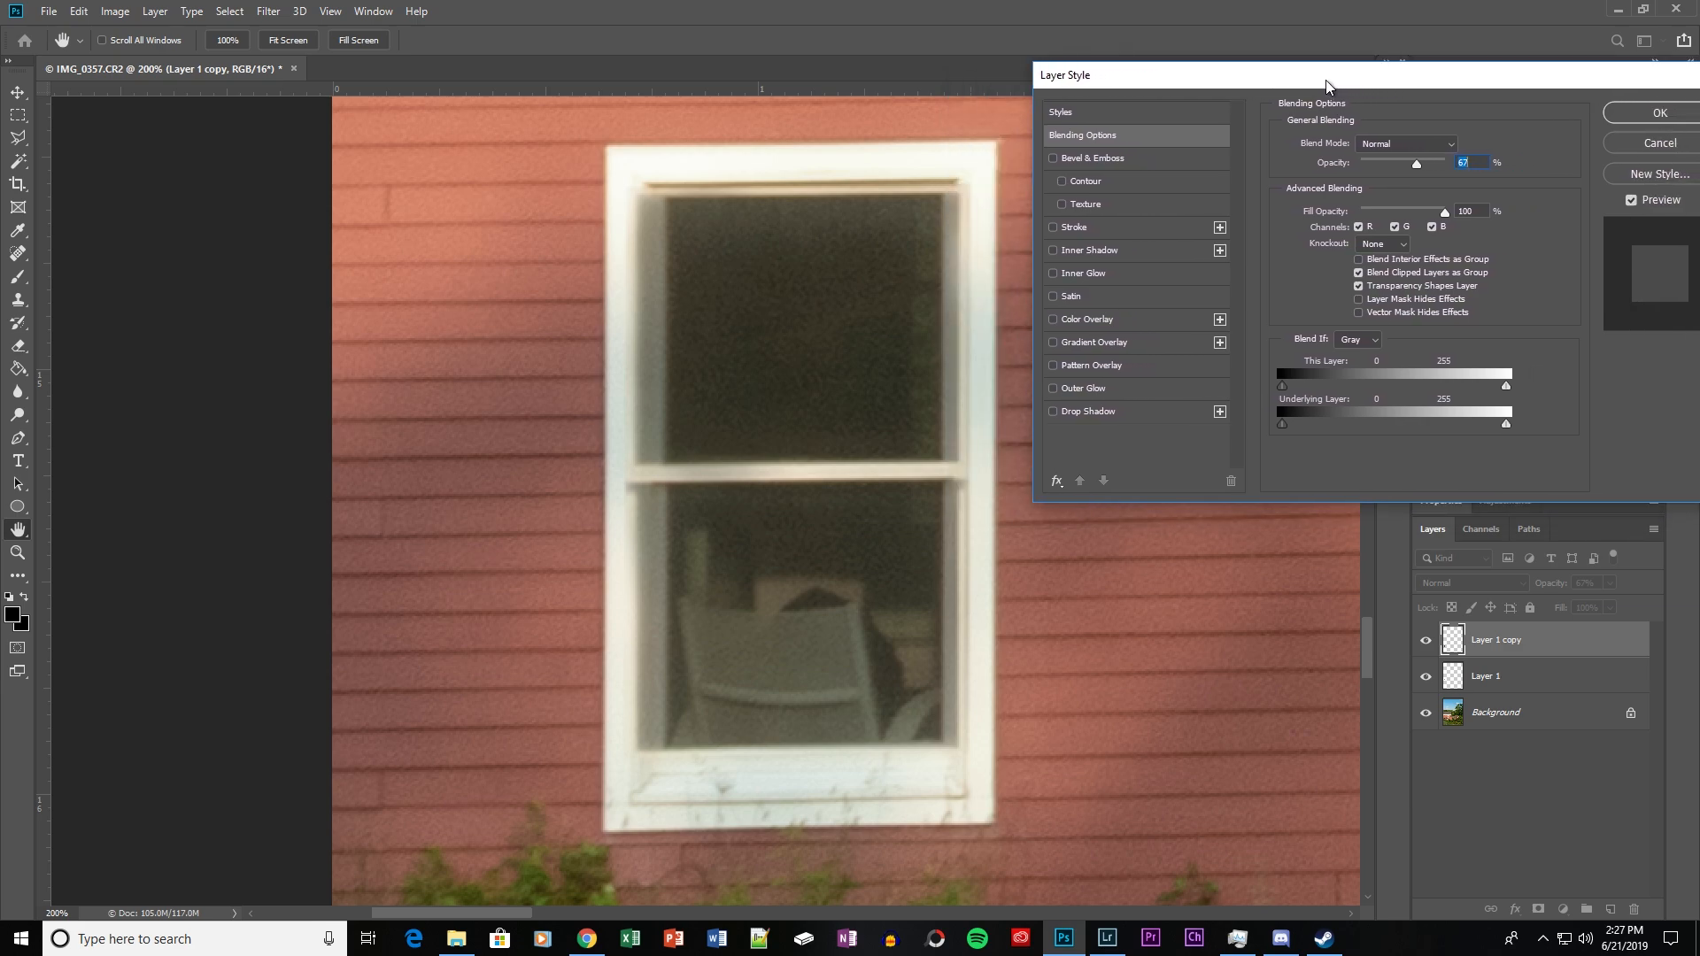
click(1668, 147)
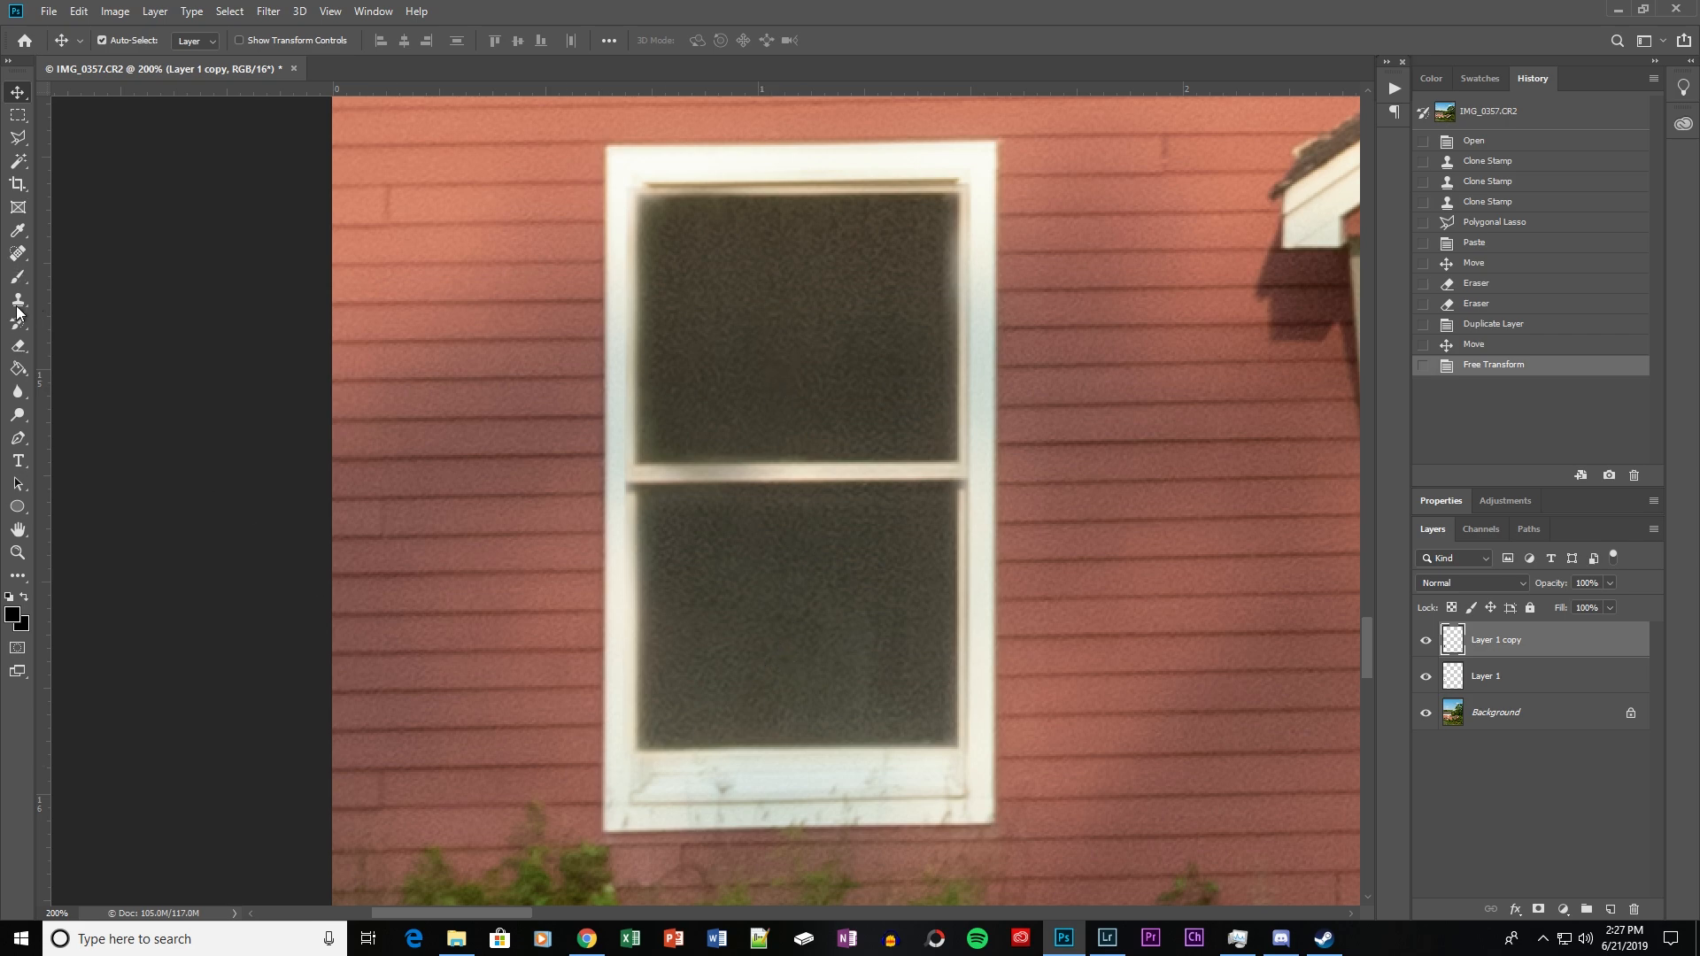
Erase the outer edges of the copied sash over the lower-left window's frame and undo the last two strokes along its bottom edge.
click(18, 345)
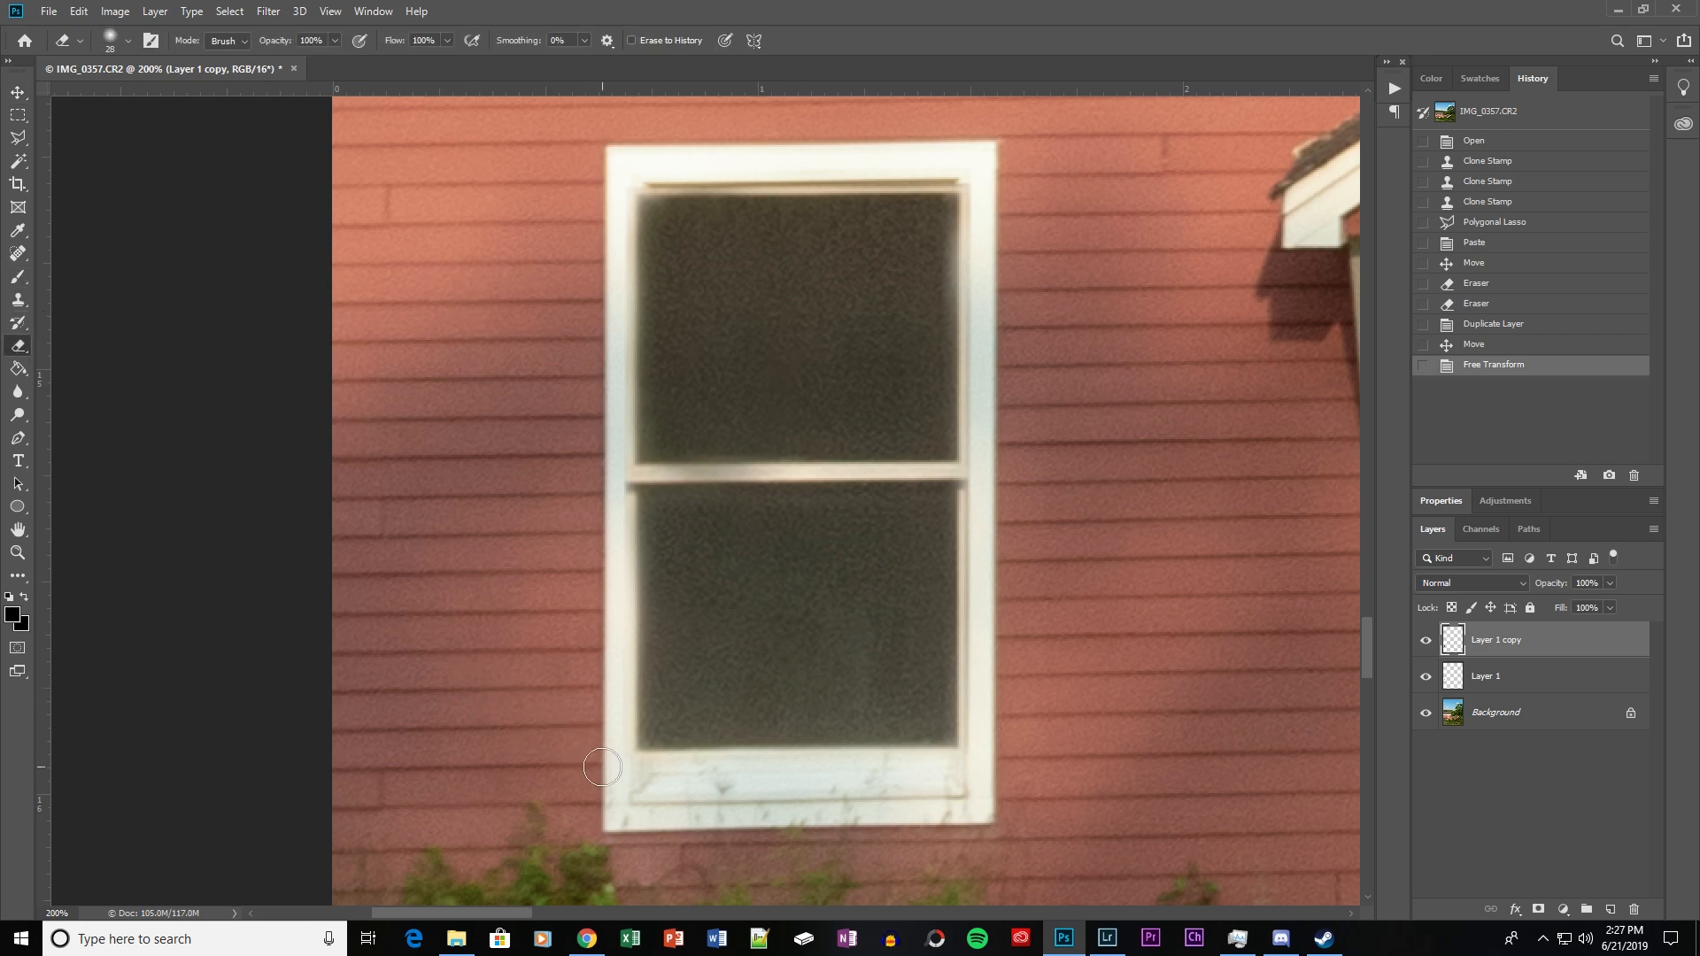
mouse_move(626, 774)
mouse_down()
mouse_move(635, 188)
mouse_move(975, 179)
mouse_move(961, 230)
mouse_move(975, 486)
mouse_up()
drag(975, 395, 972, 624)
mouse_move(972, 514)
mouse_down()
mouse_move(975, 760)
mouse_move(646, 755)
mouse_up()
mouse_move(903, 765)
mouse_down()
mouse_move(699, 763)
mouse_move(952, 763)
mouse_move(740, 741)
mouse_move(698, 757)
mouse_move(842, 770)
mouse_up()
key(ctrl+z)
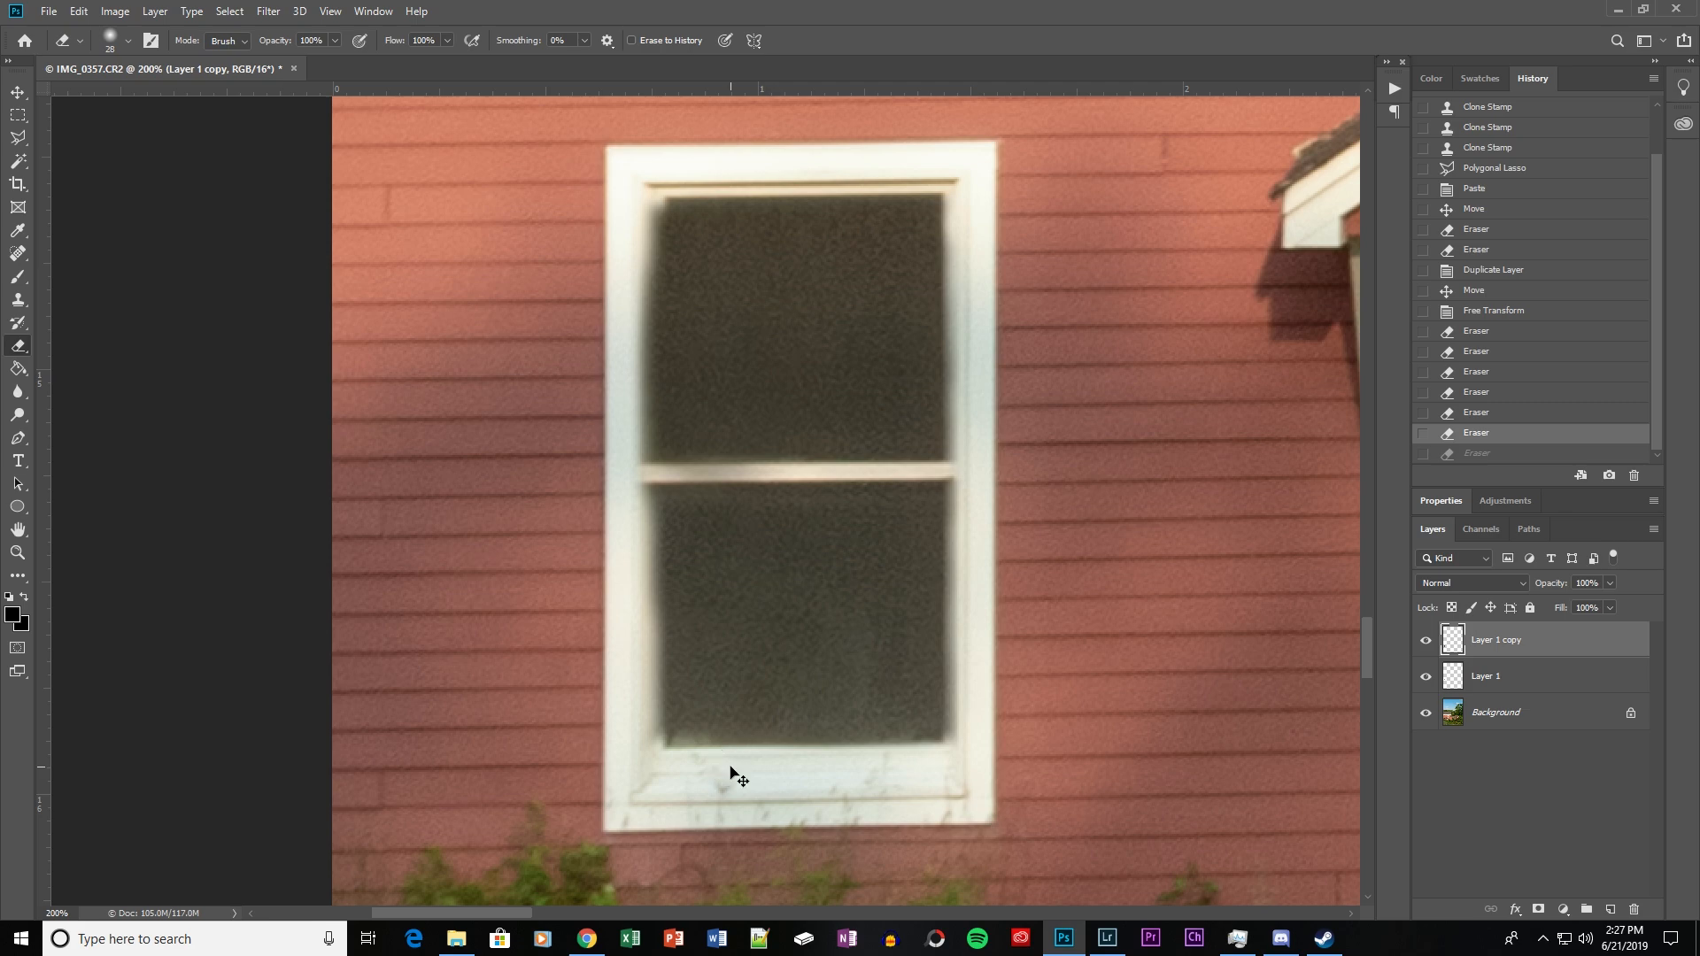
key(ctrl+z)
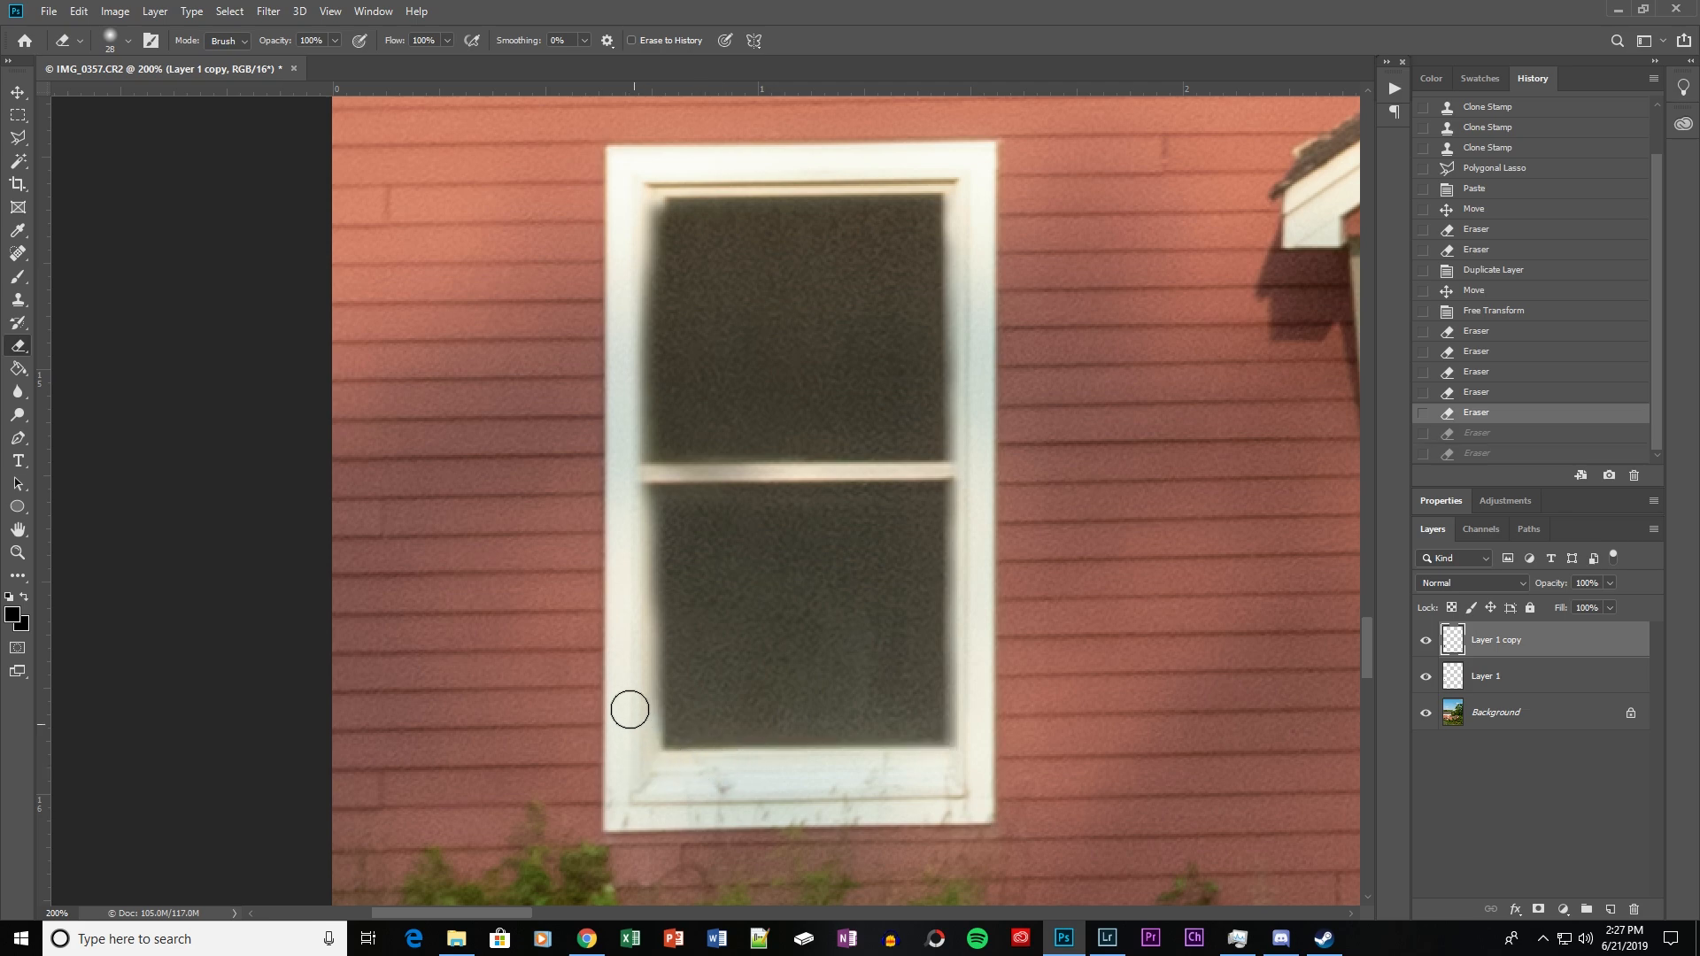
Erase the remaining left and right edges of the copied sash so the lower-left window's original white frame shows cleanly.
click(630, 709)
drag(645, 626, 644, 215)
drag(650, 432, 643, 725)
key(ctrl+z)
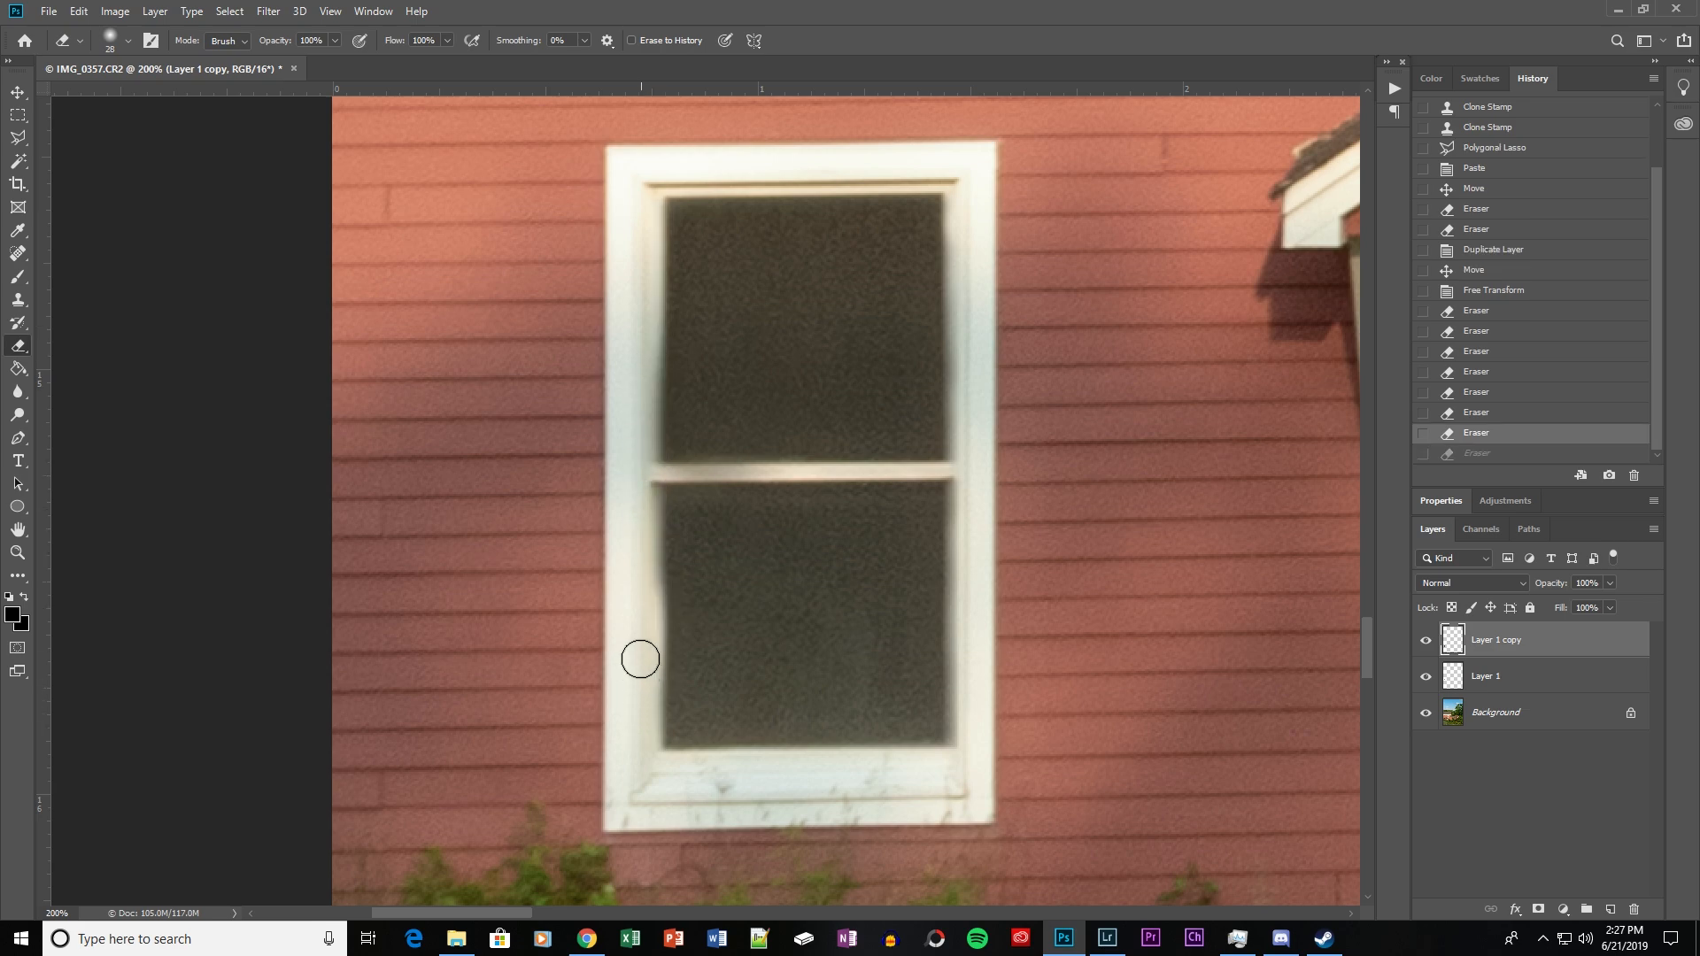
drag(646, 302, 645, 753)
mouse_move(952, 750)
mouse_down()
mouse_move(968, 706)
mouse_move(967, 744)
mouse_move(968, 182)
mouse_up()
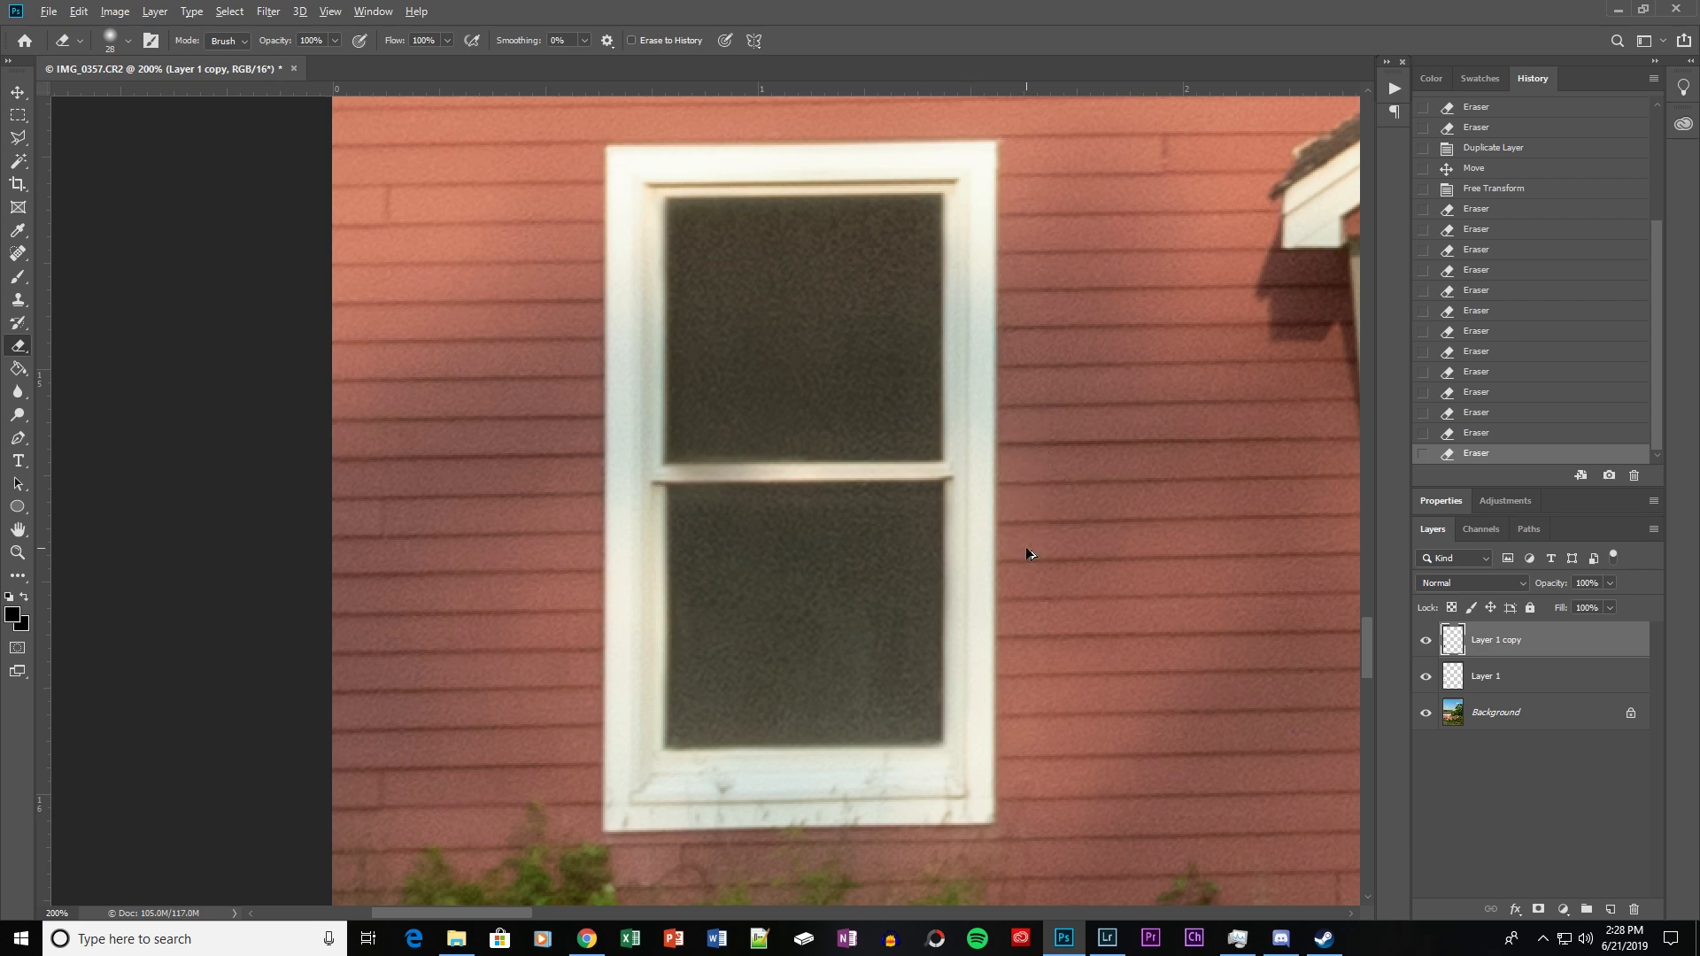
Check the whole retouched photo, save it, and switch to Lightroom.
key(ctrl+minus)
key(ctrl+minus)
key(ctrl+minus)
key(ctrl+minus)
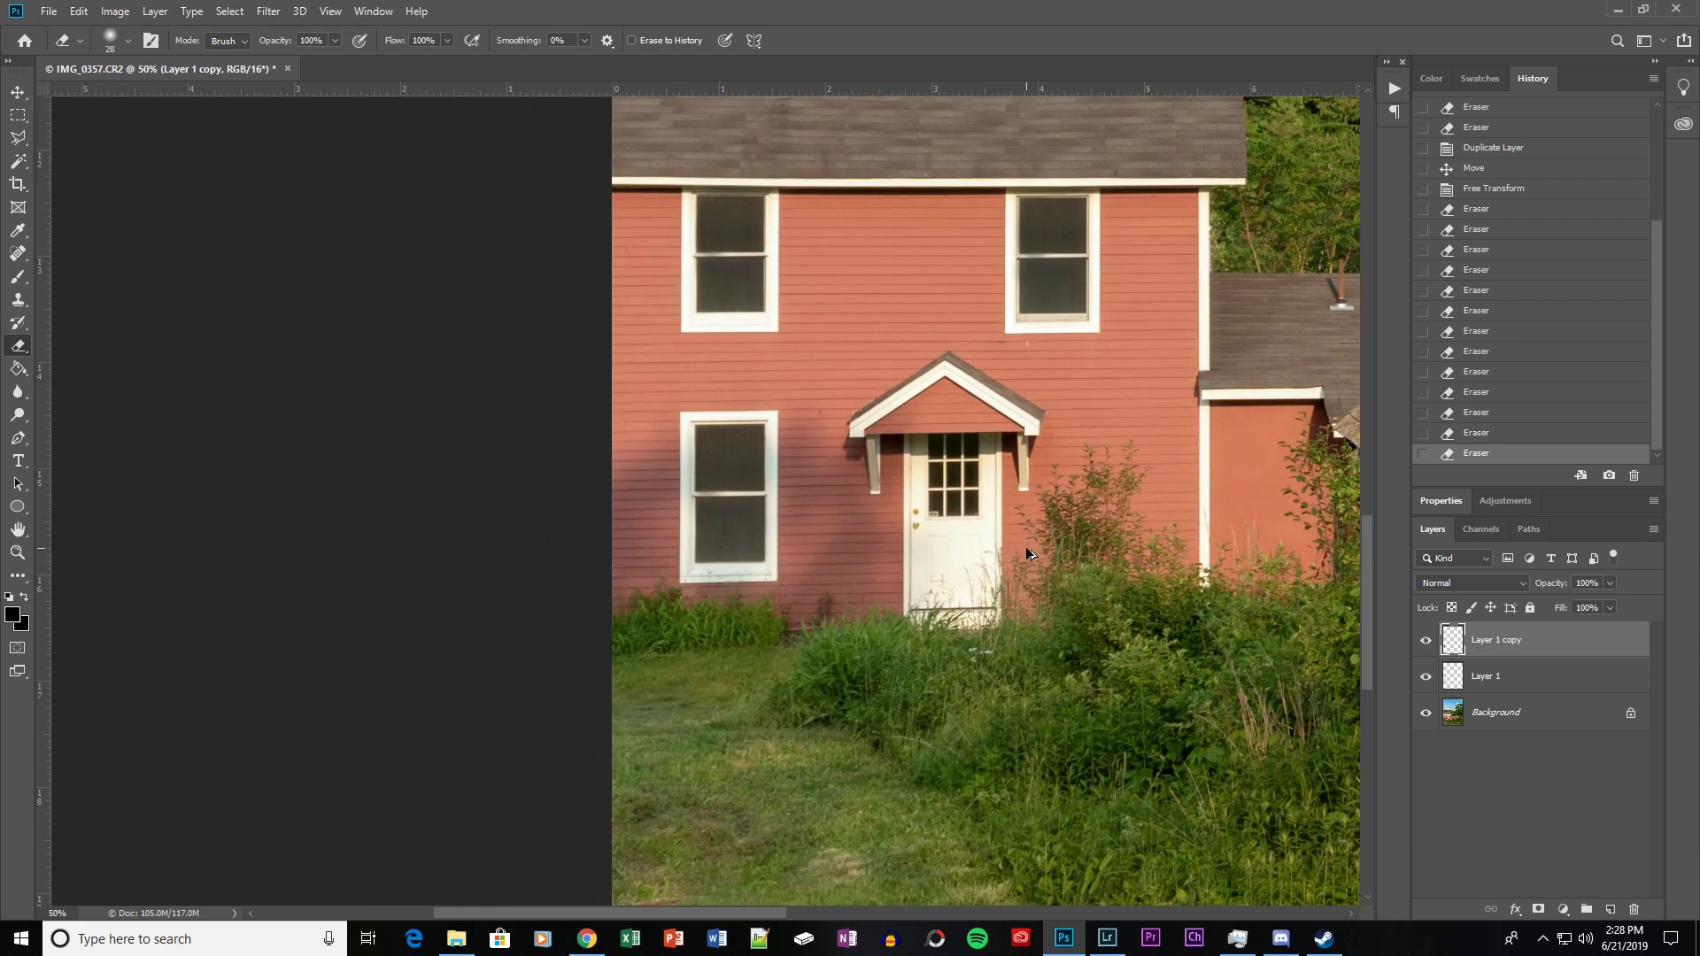
key(ctrl+minus)
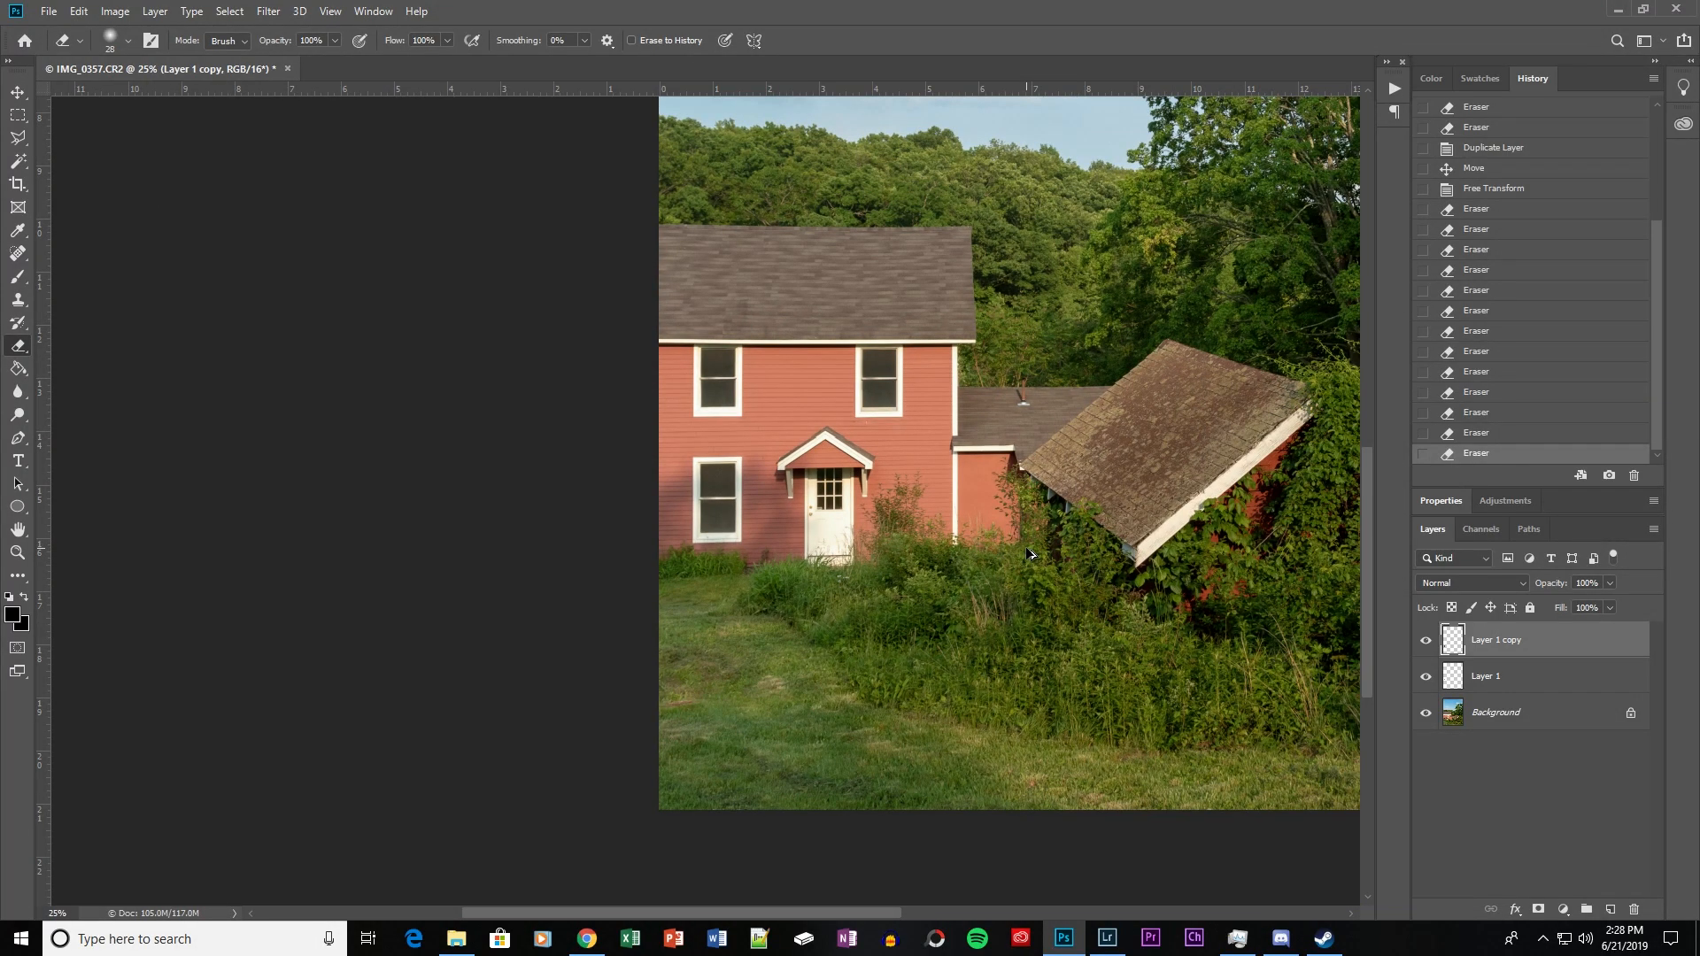
key(ctrl+minus)
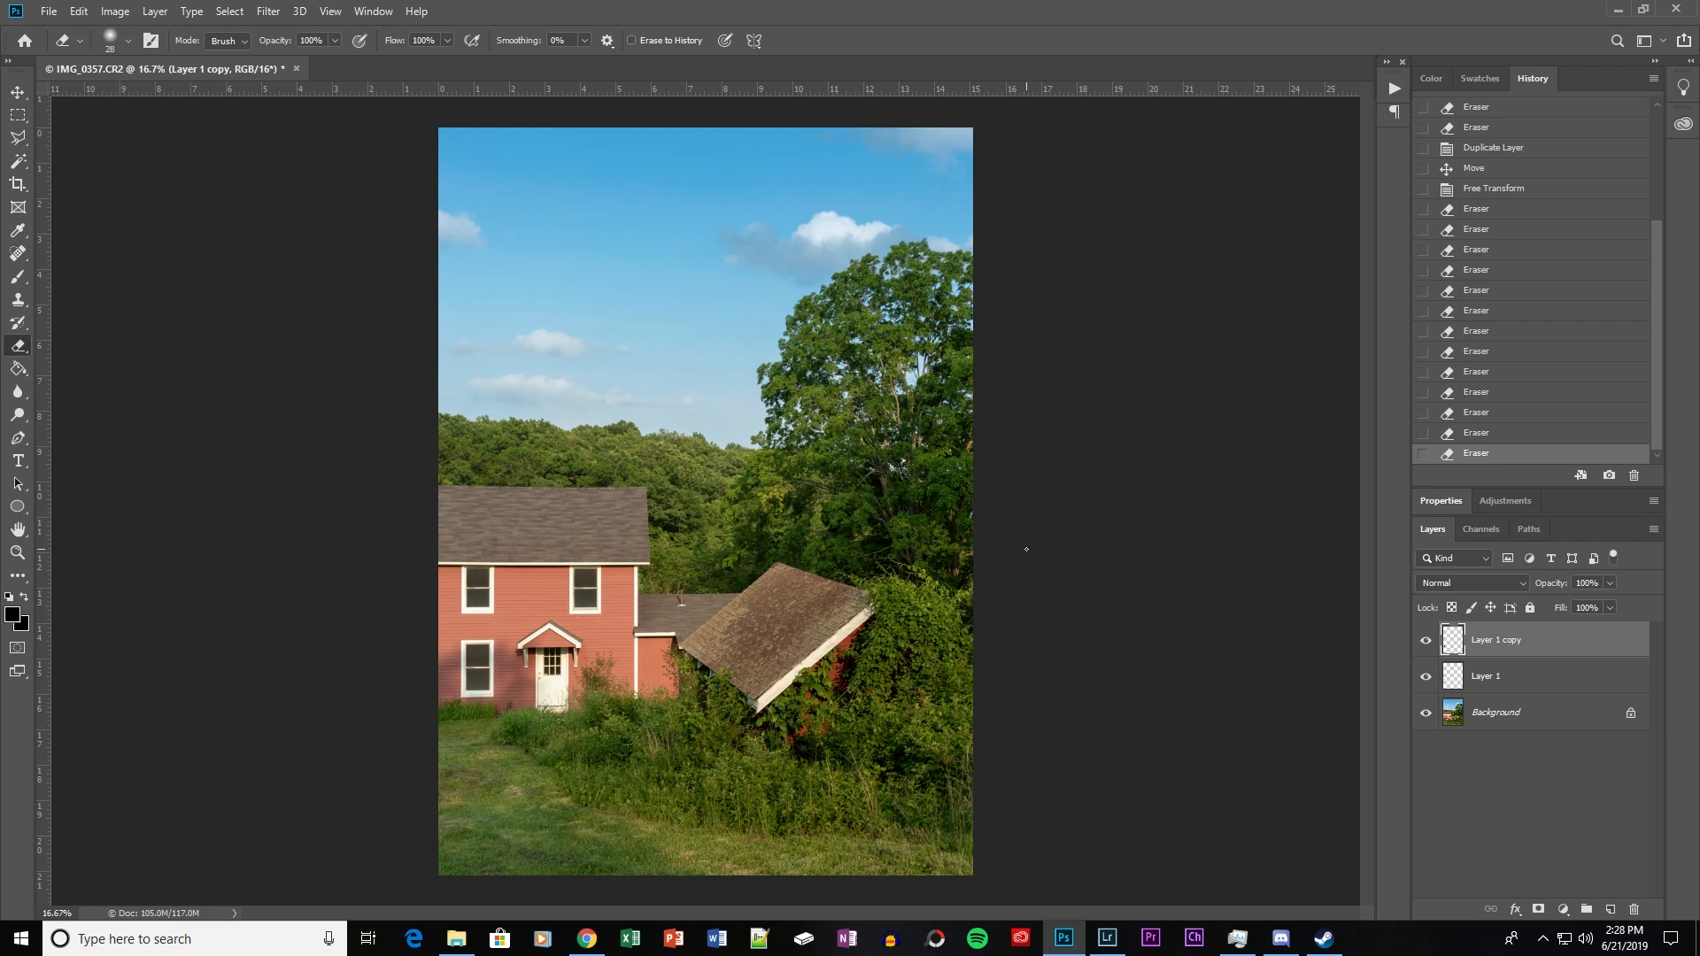
key(ctrl+s)
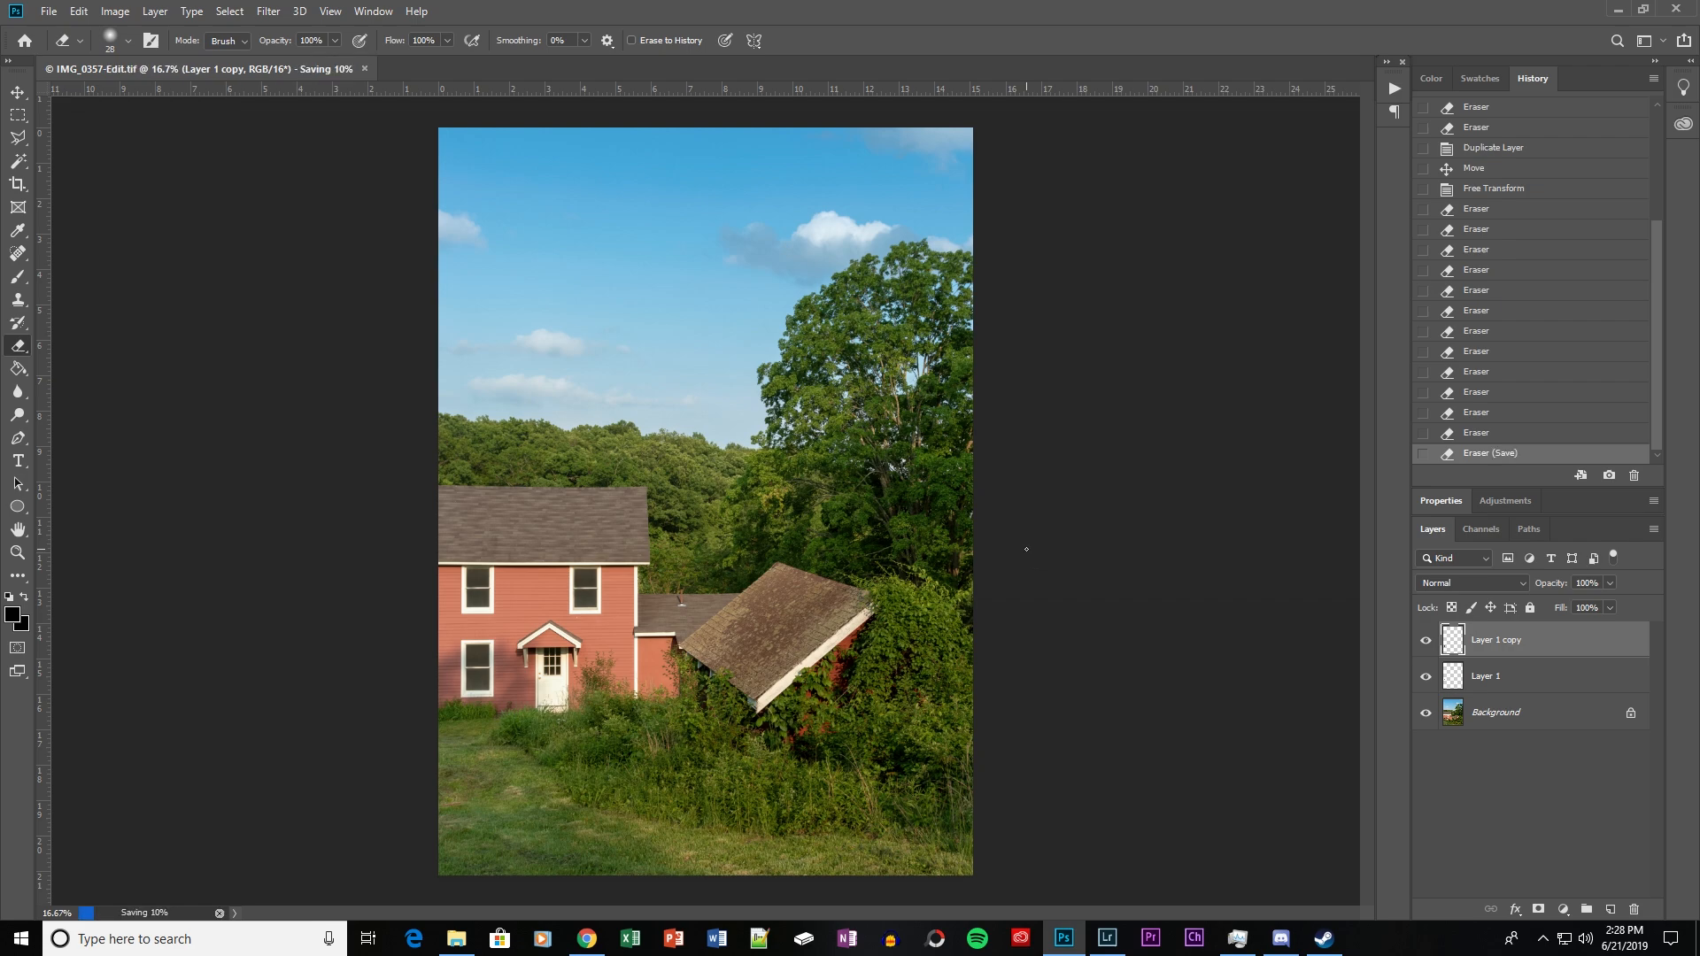
click(1112, 940)
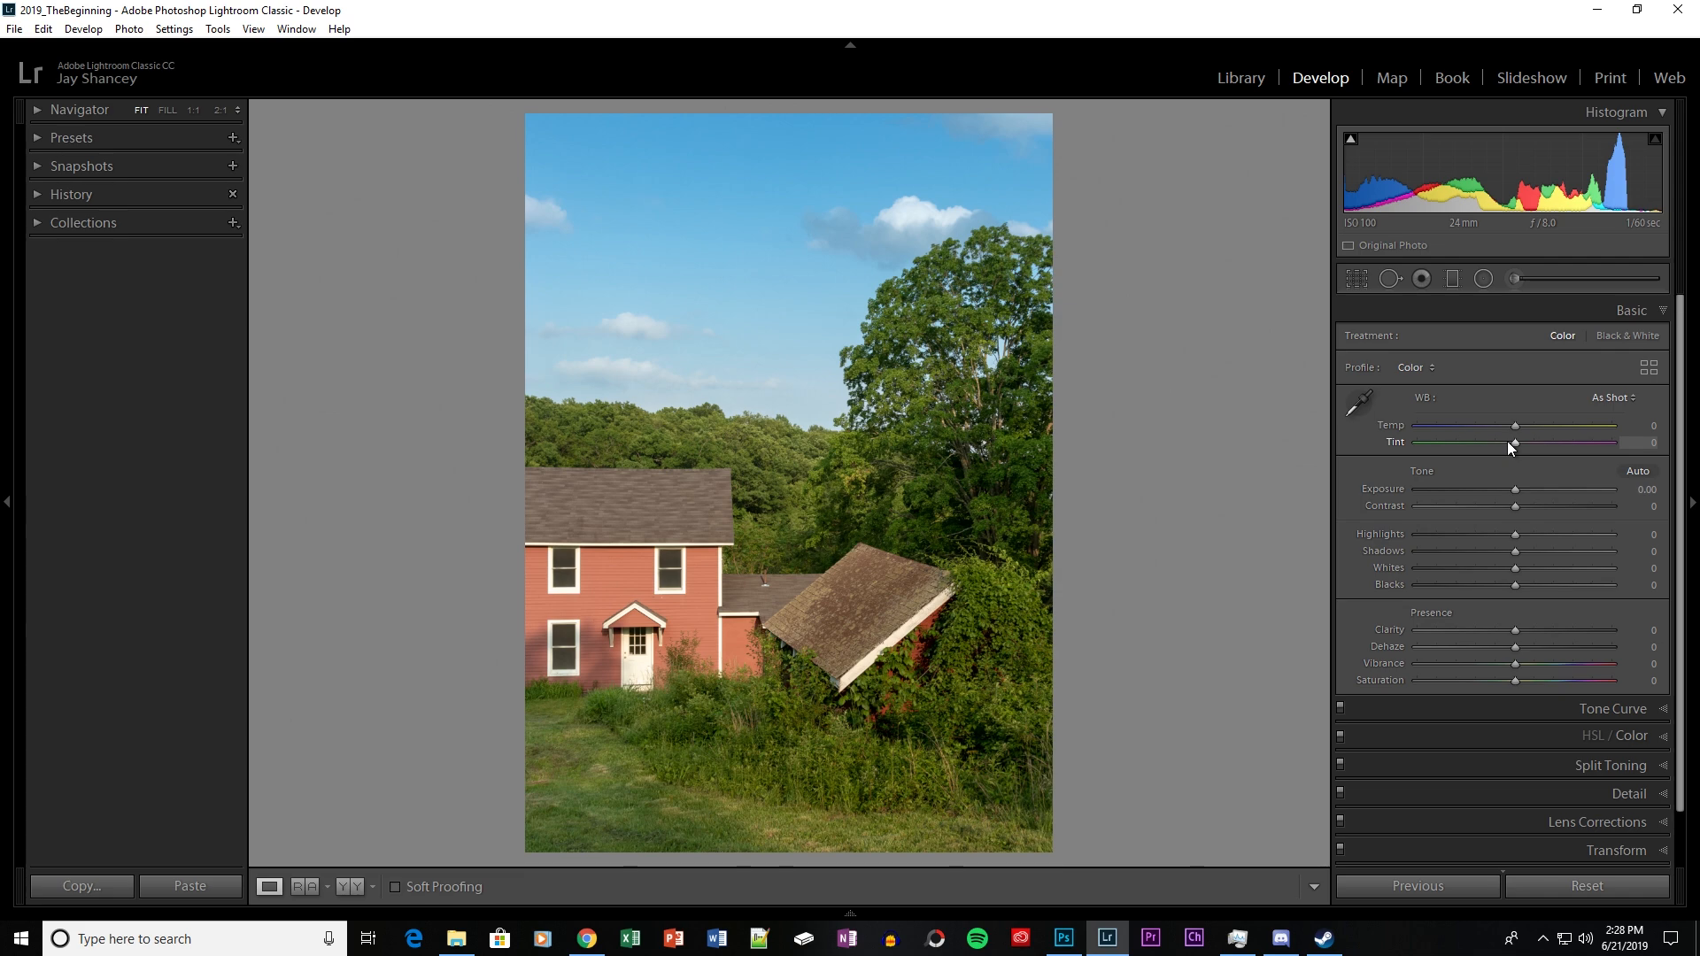
Apply Auto tone to the edited photo and refine it to Exposure −0.02, Contrast −10, Highlights −25, Shadows +8 and Whites +13.
click(1634, 471)
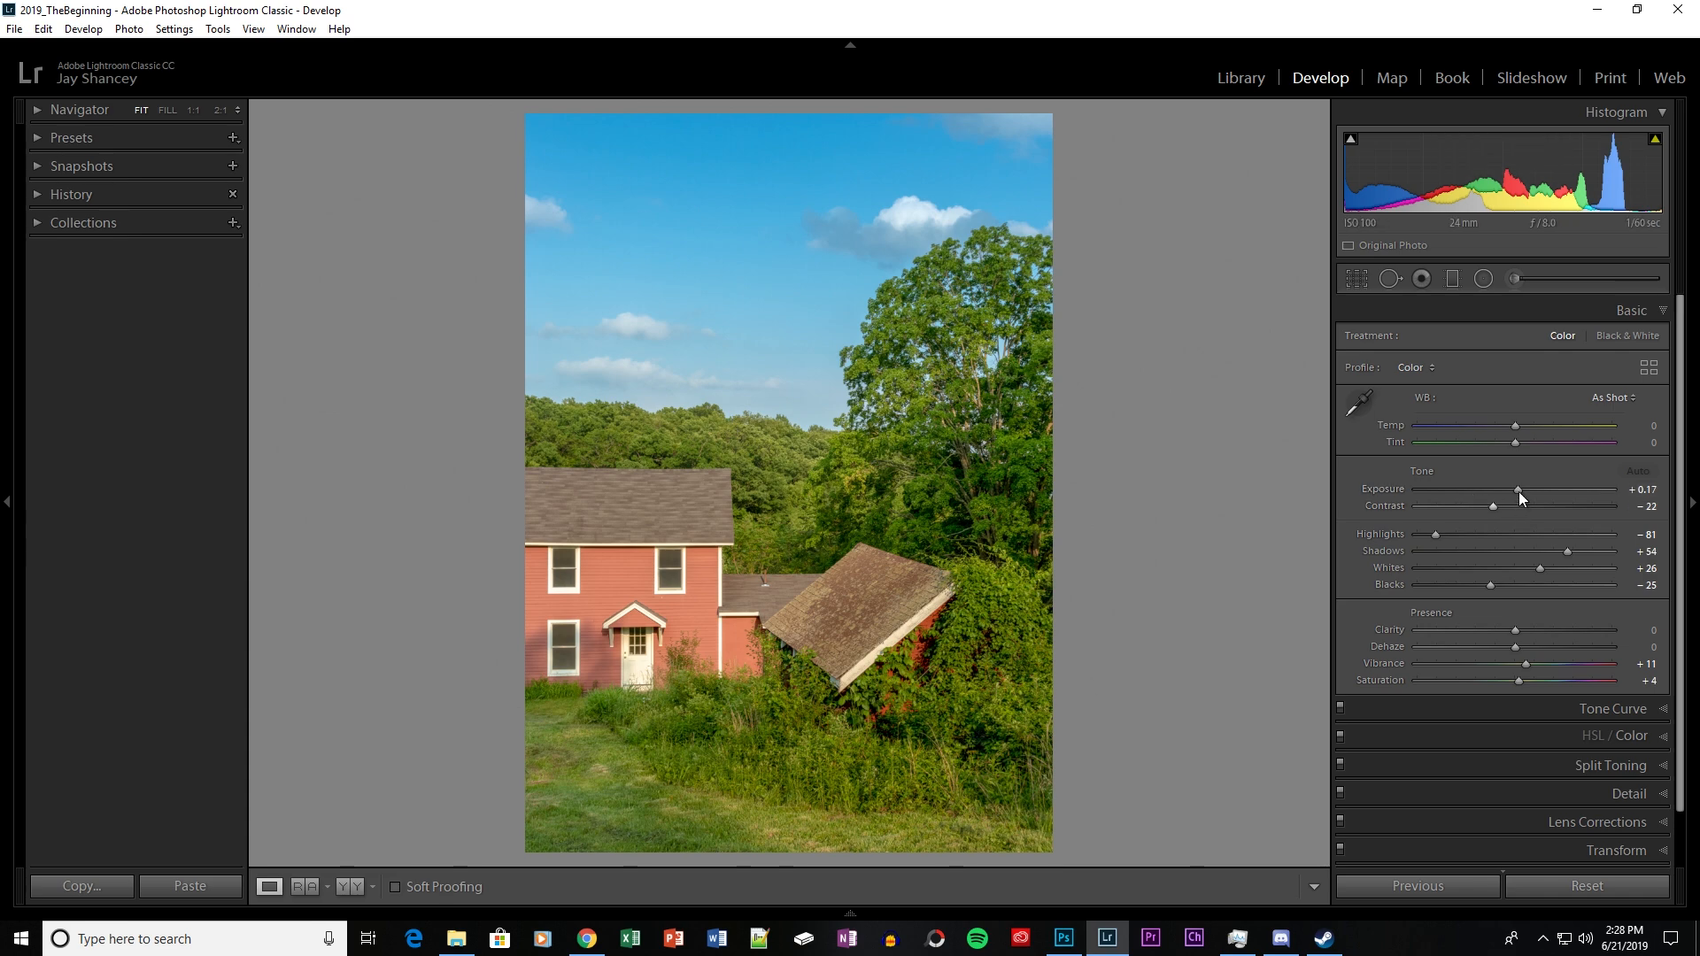
drag(1518, 490, 1516, 489)
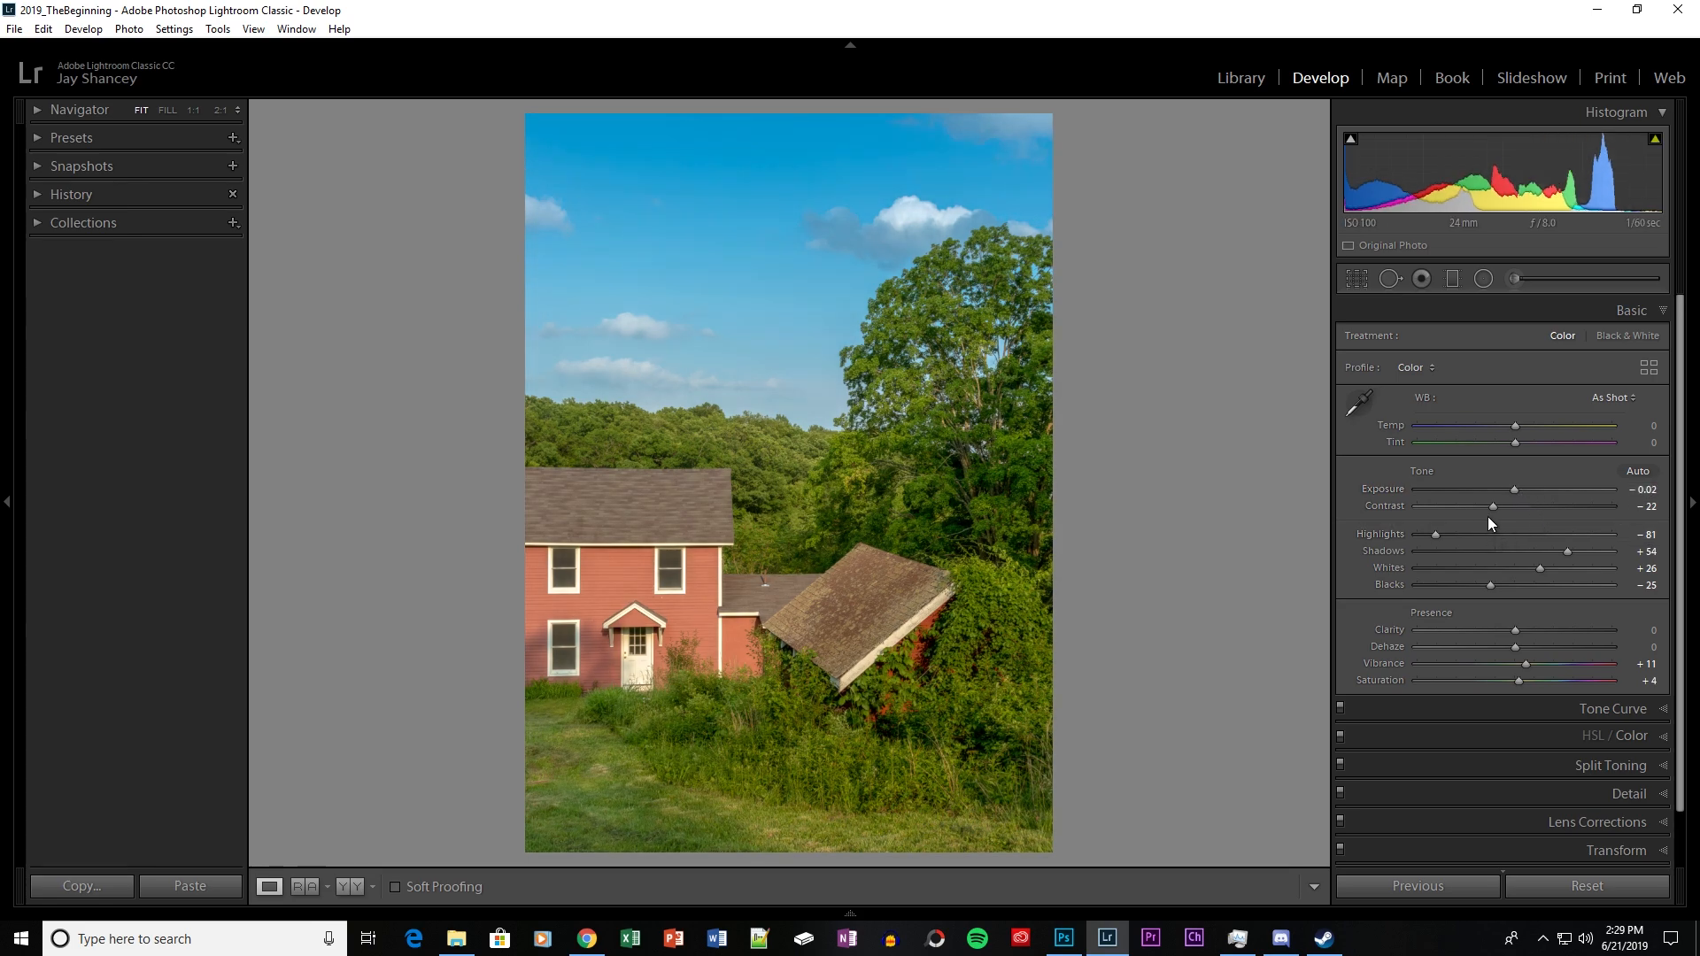
drag(1495, 505, 1532, 551)
drag(1527, 551, 1523, 551)
drag(1541, 568, 1526, 570)
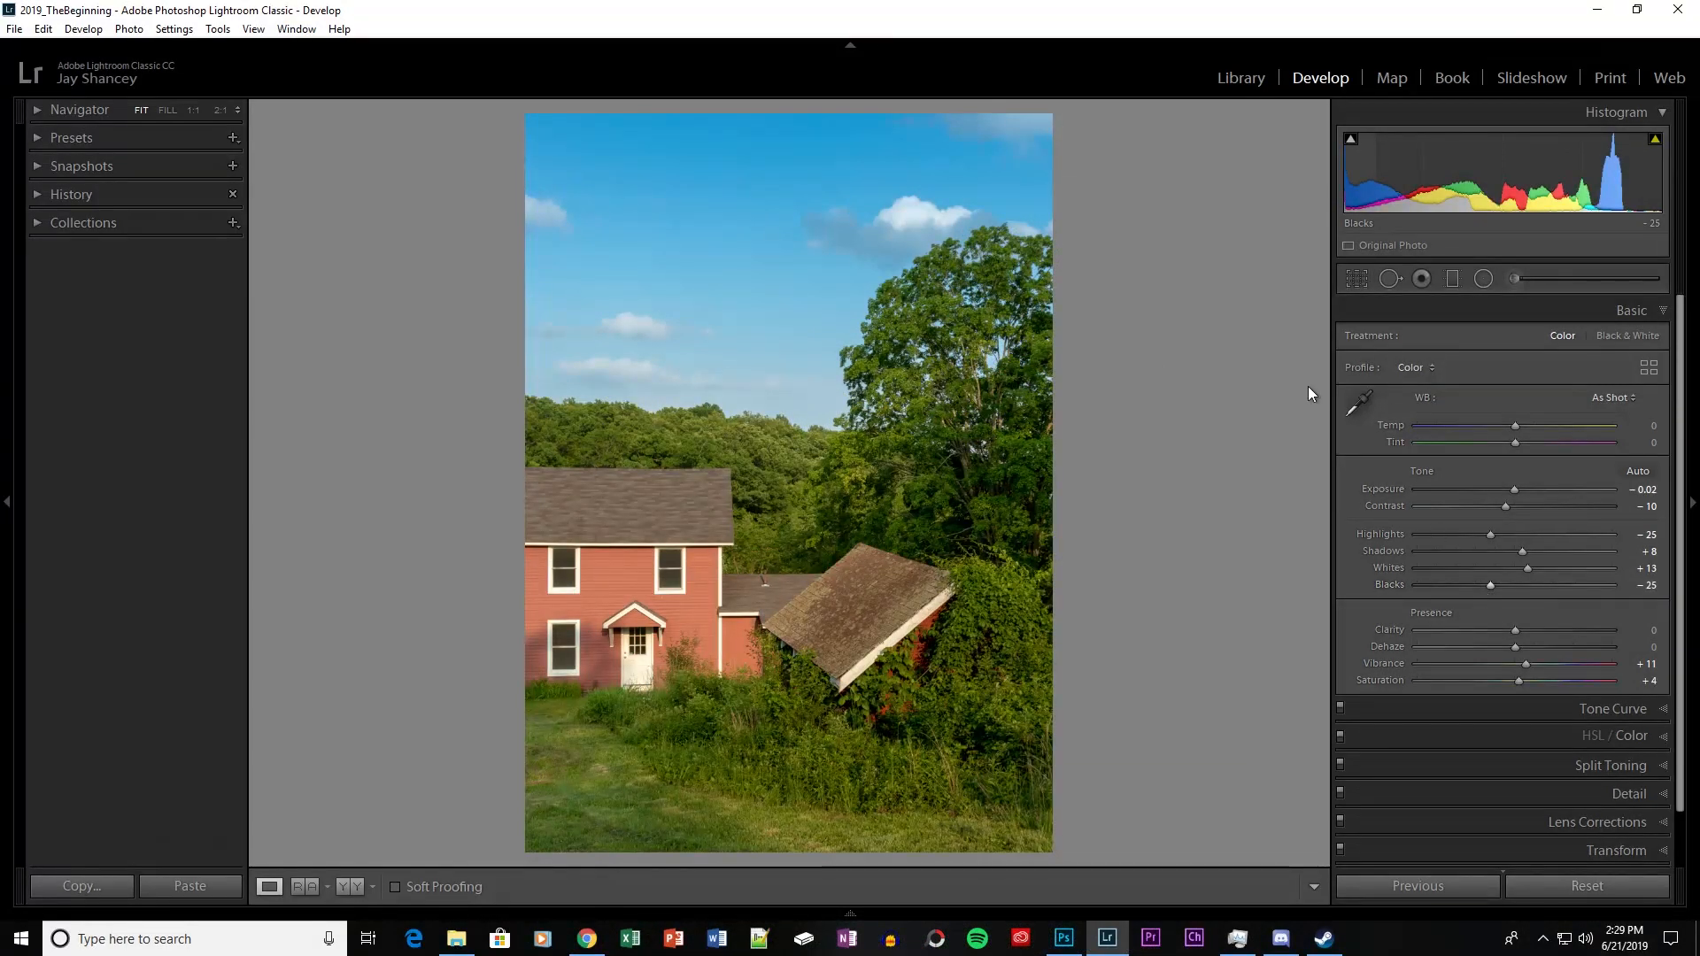
Apply the Light vignetting preset to the photo and preview the result full screen.
click(35, 140)
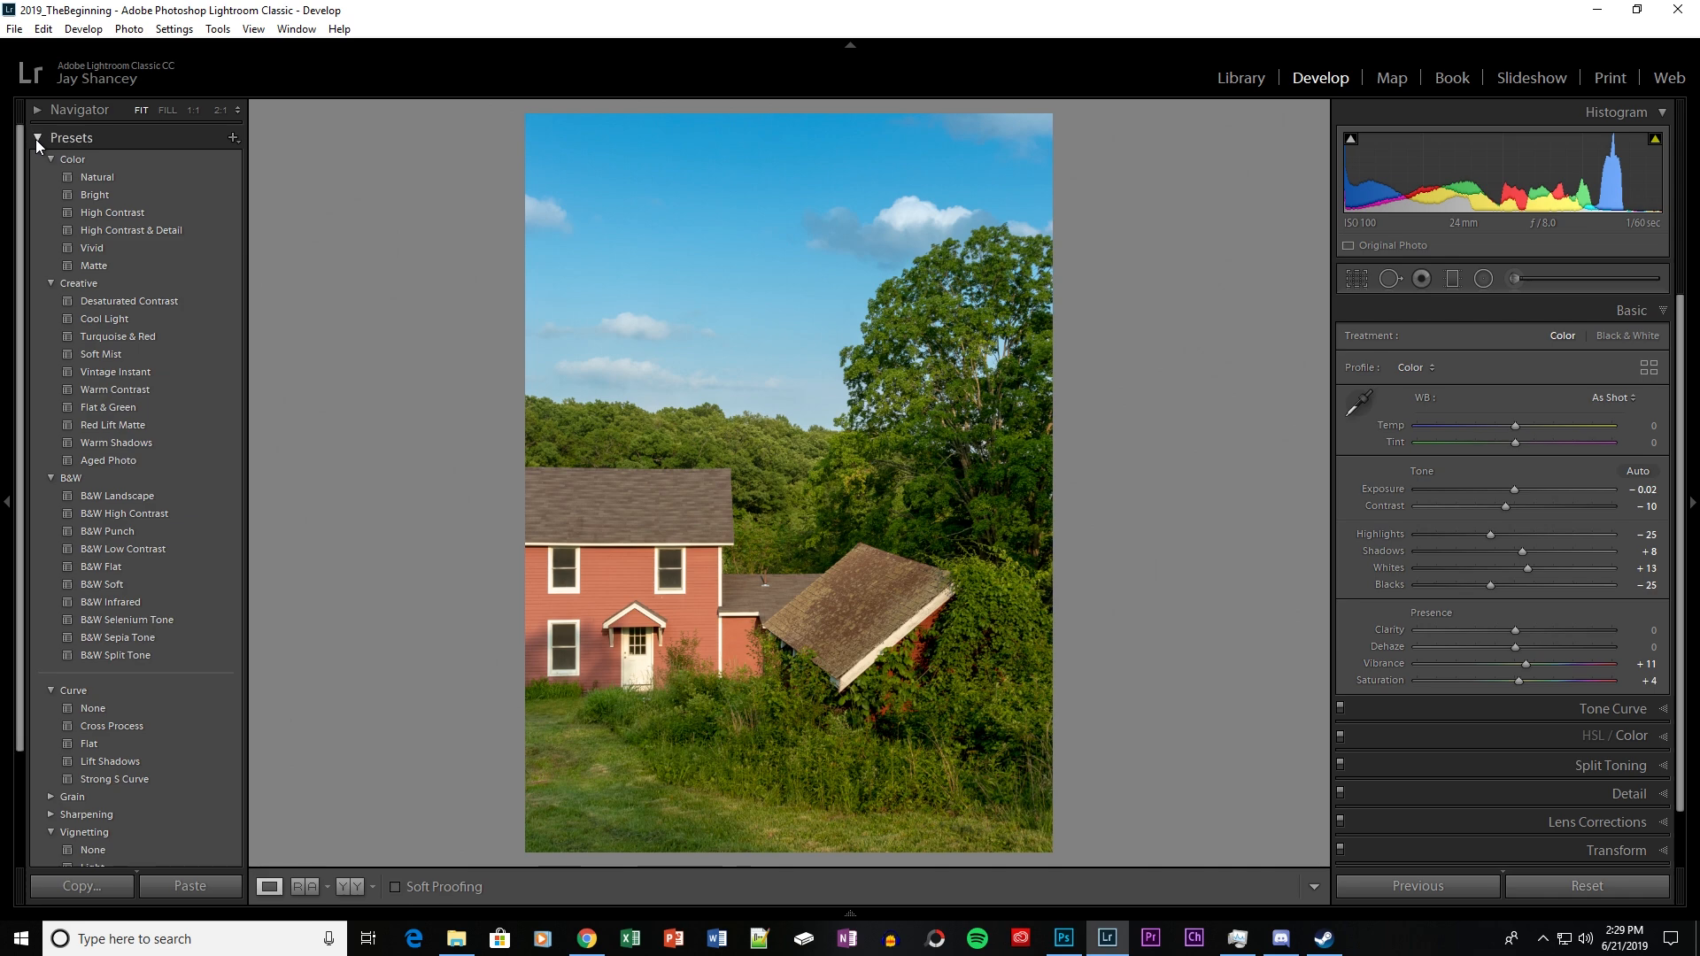
click(195, 695)
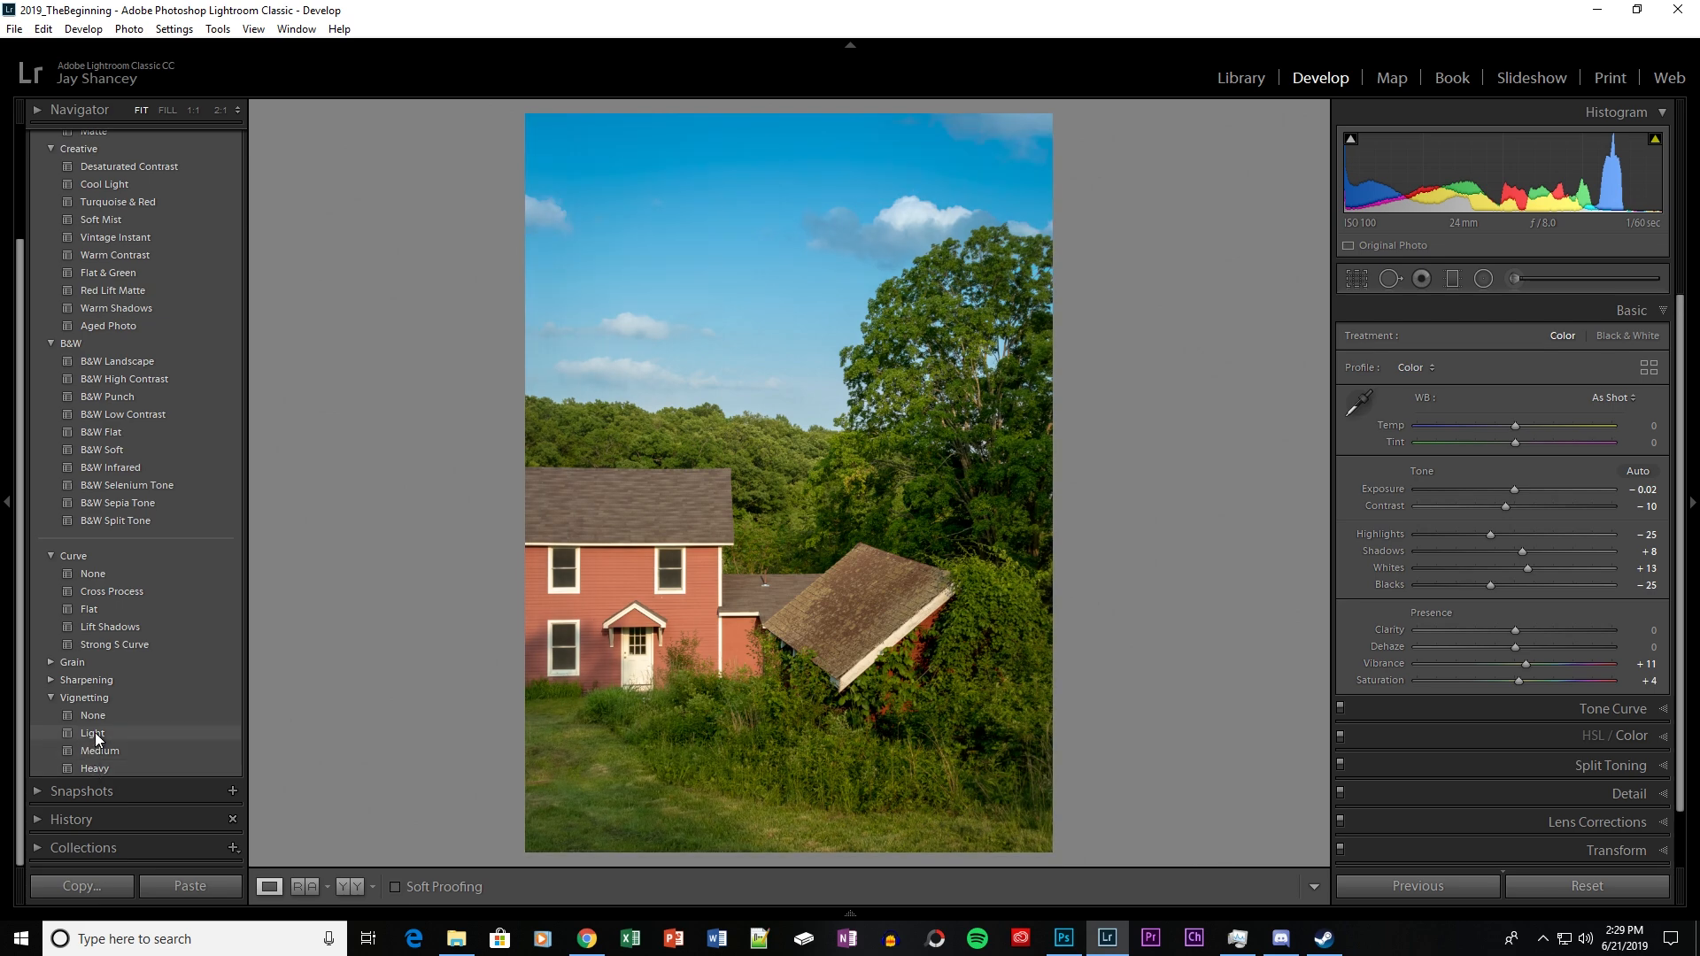
click(94, 733)
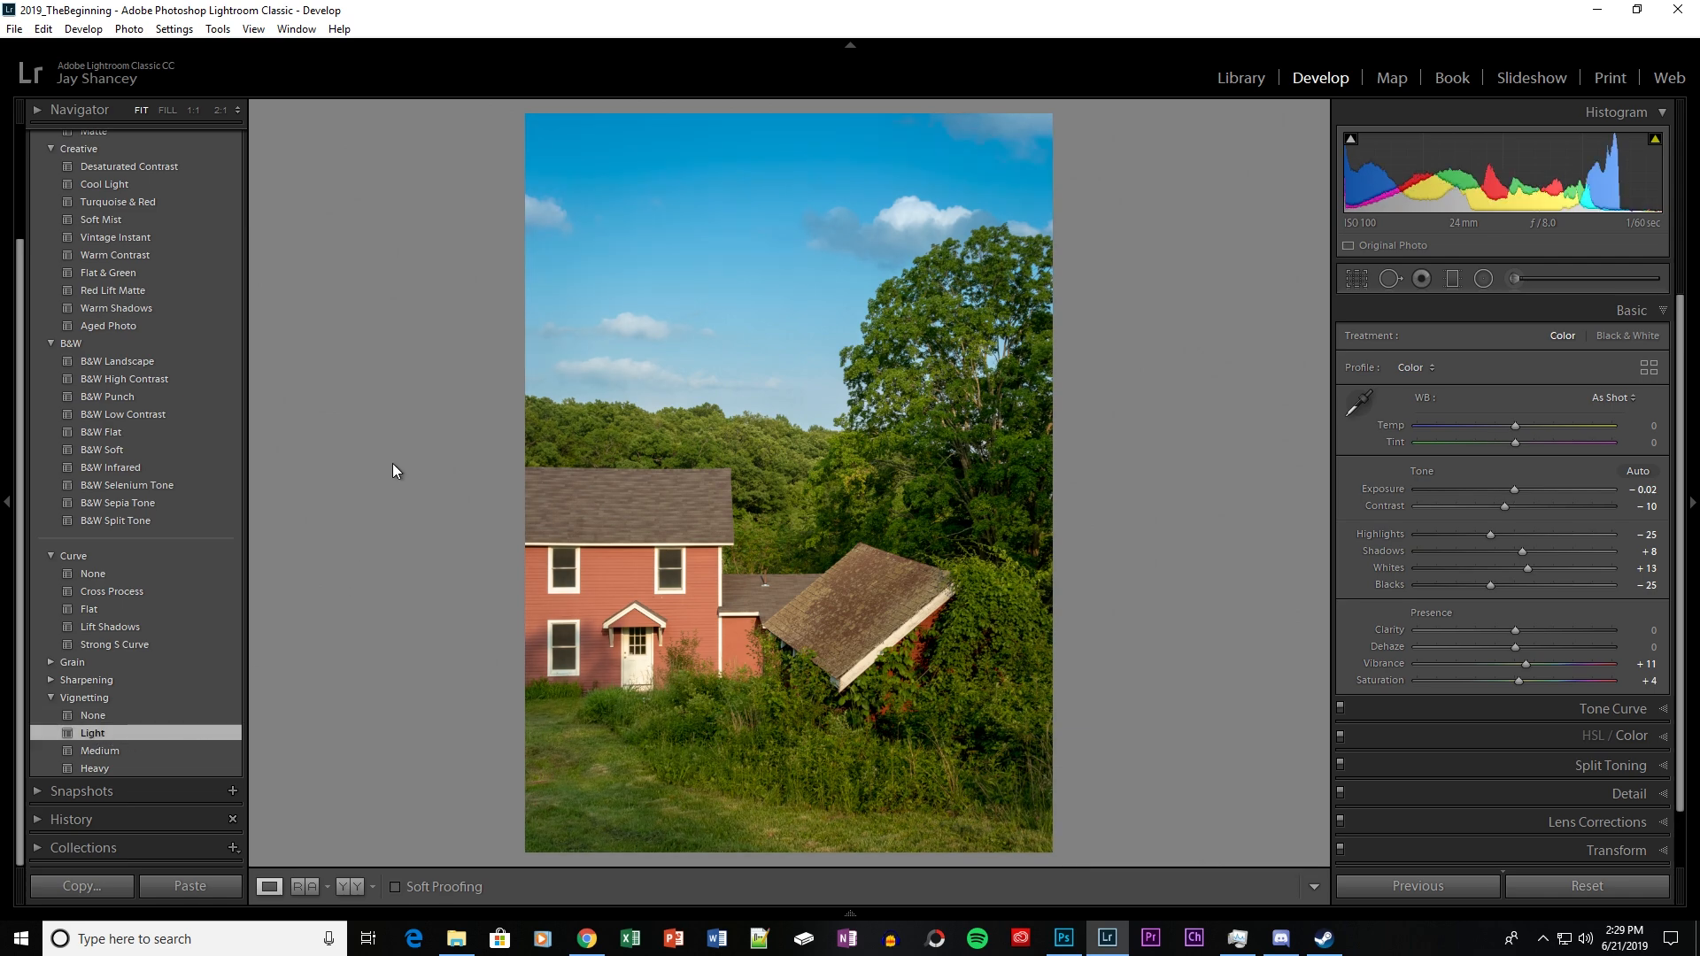
key(f)
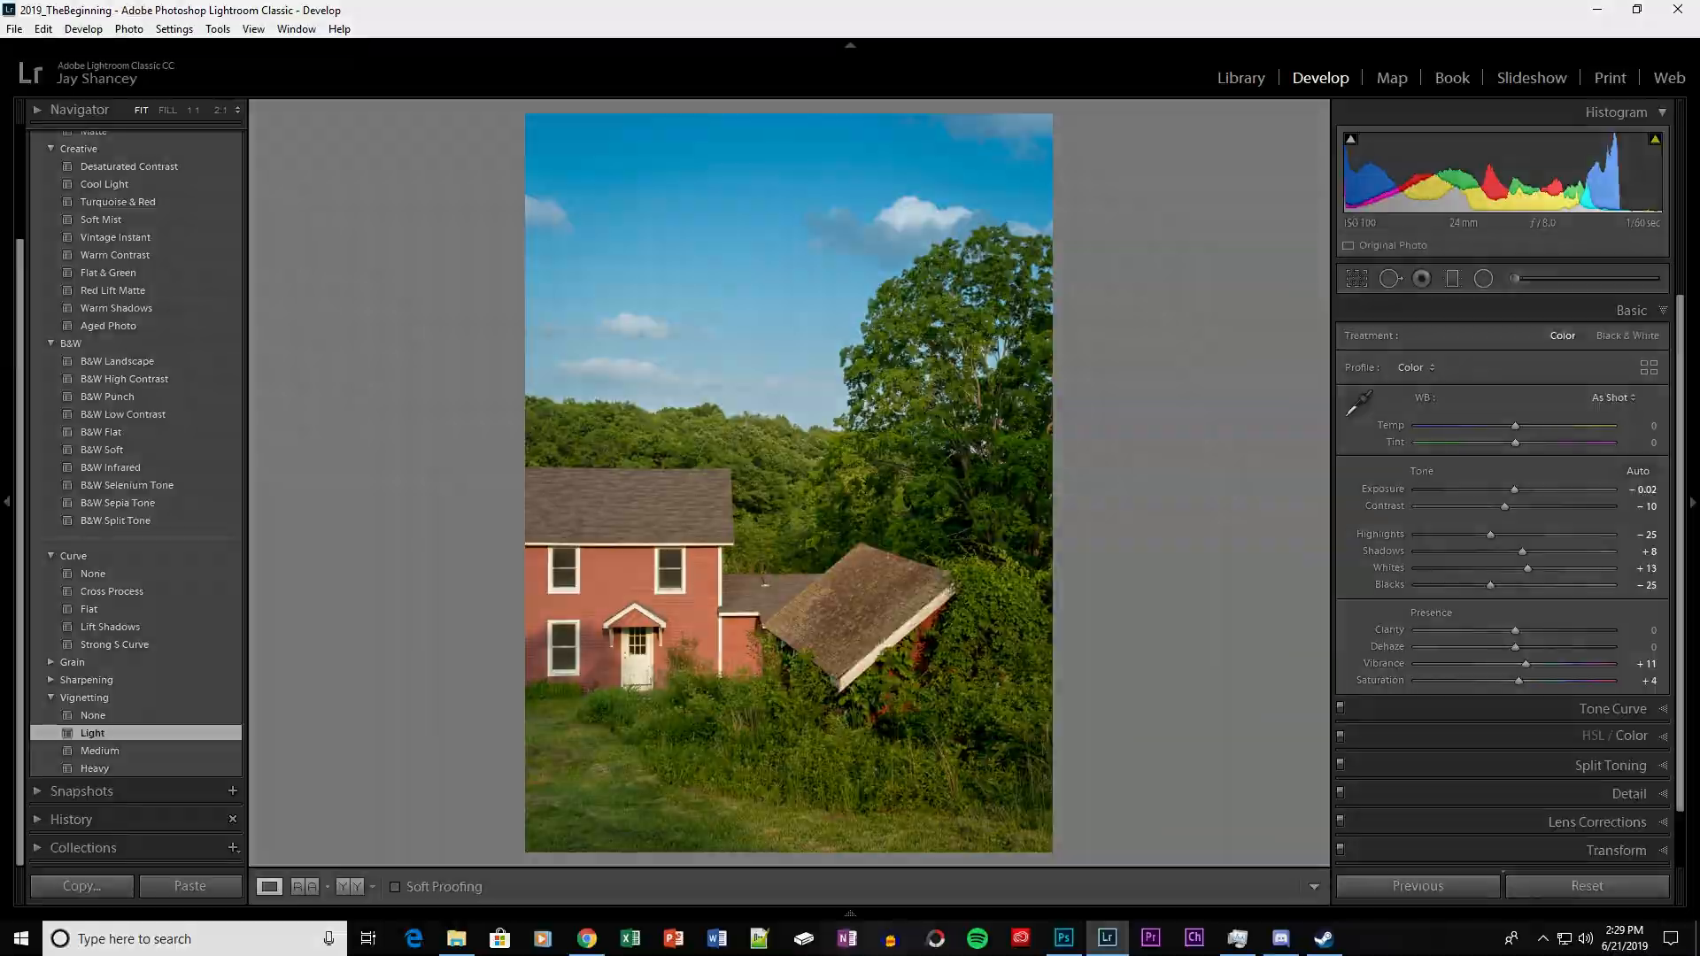